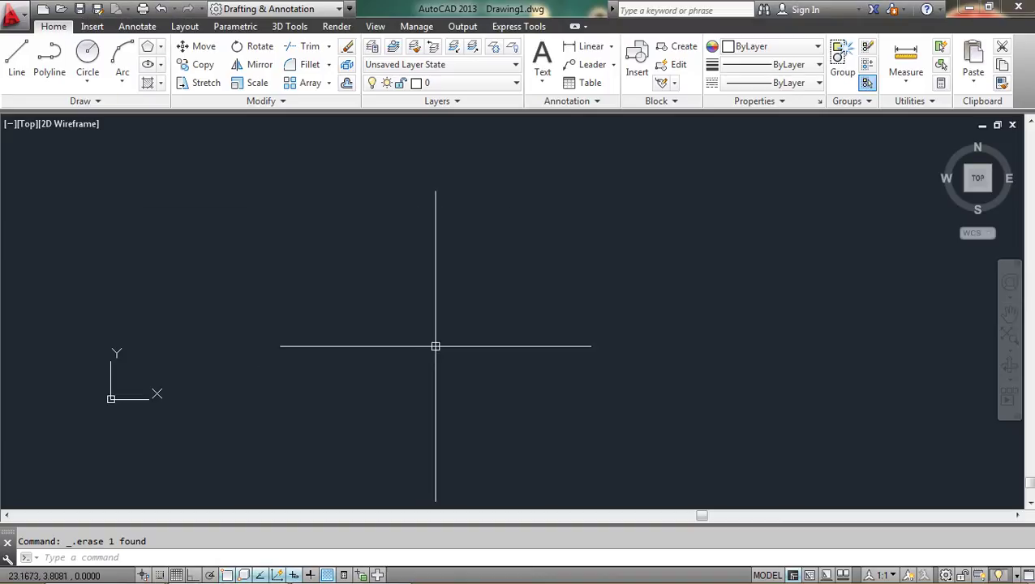
# Step: Draw a circle with a radius of 3 in the open drawing area
pyautogui.press('Escape')
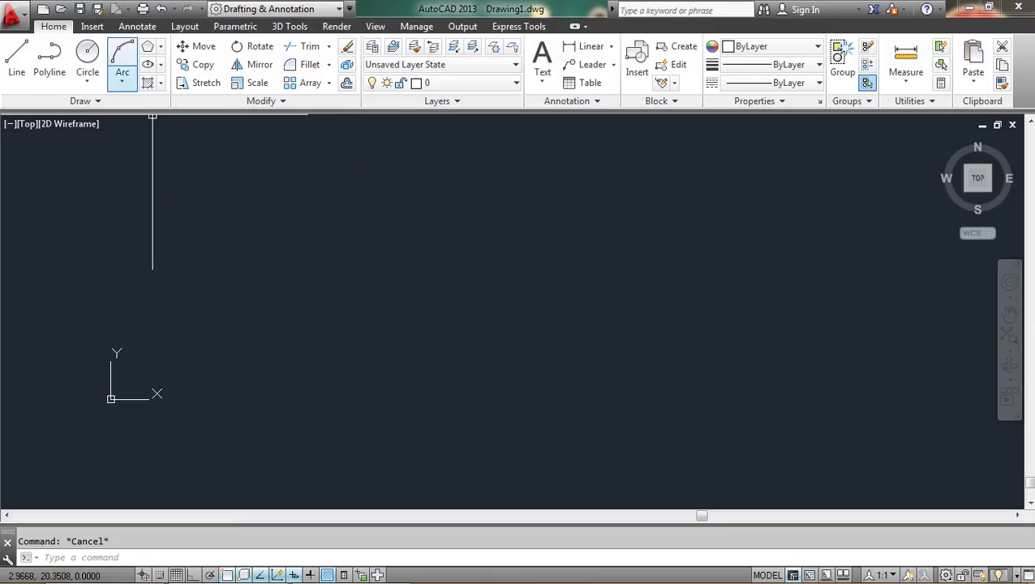
pyautogui.write('c')
pyautogui.press('Return')
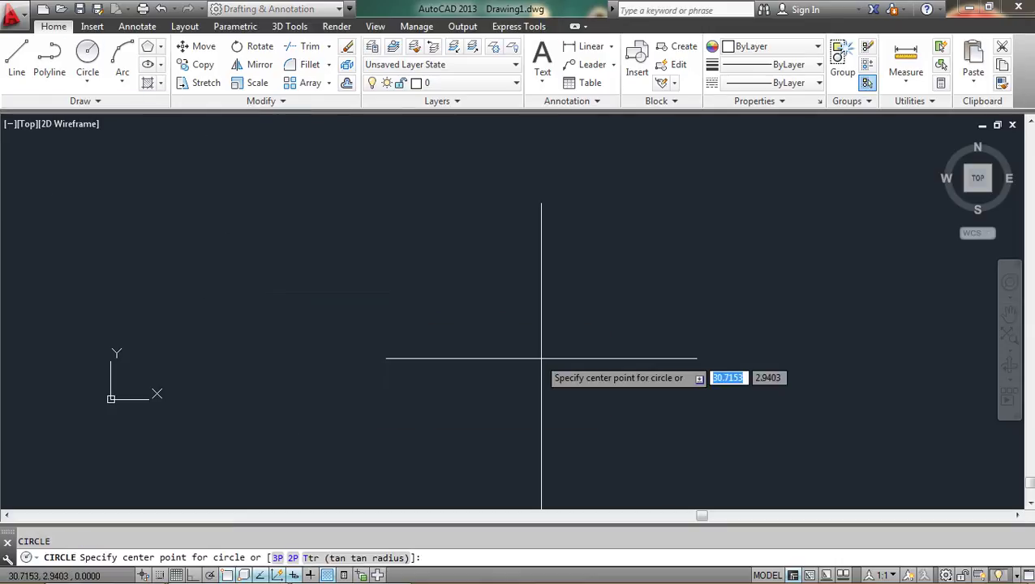
pyautogui.click(412, 301)
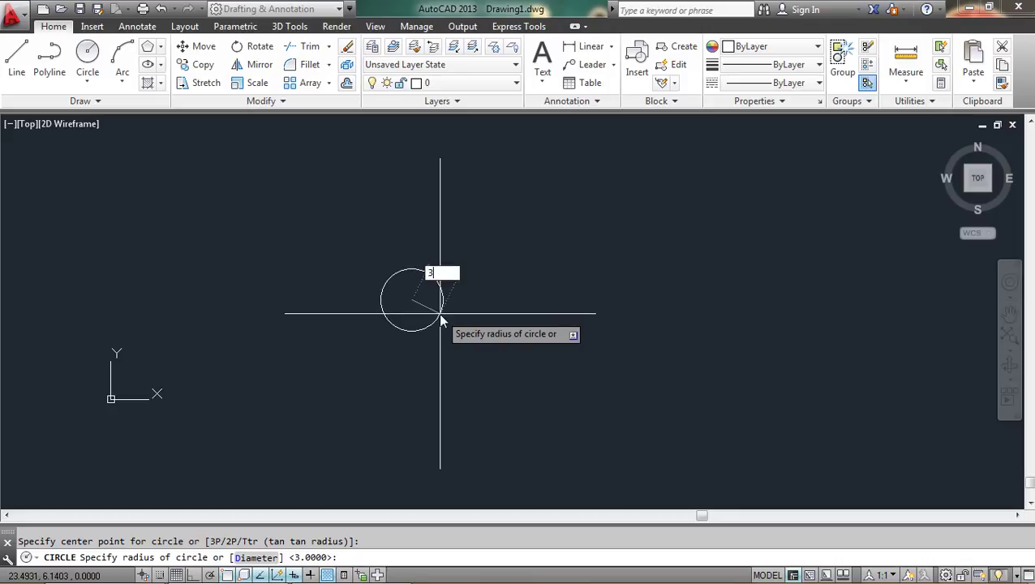
pyautogui.write('3')
pyautogui.press('Return')
pyautogui.moveTo(439, 312); pyautogui.dragTo(528, 336, button='middle')
pyautogui.press('Escape')
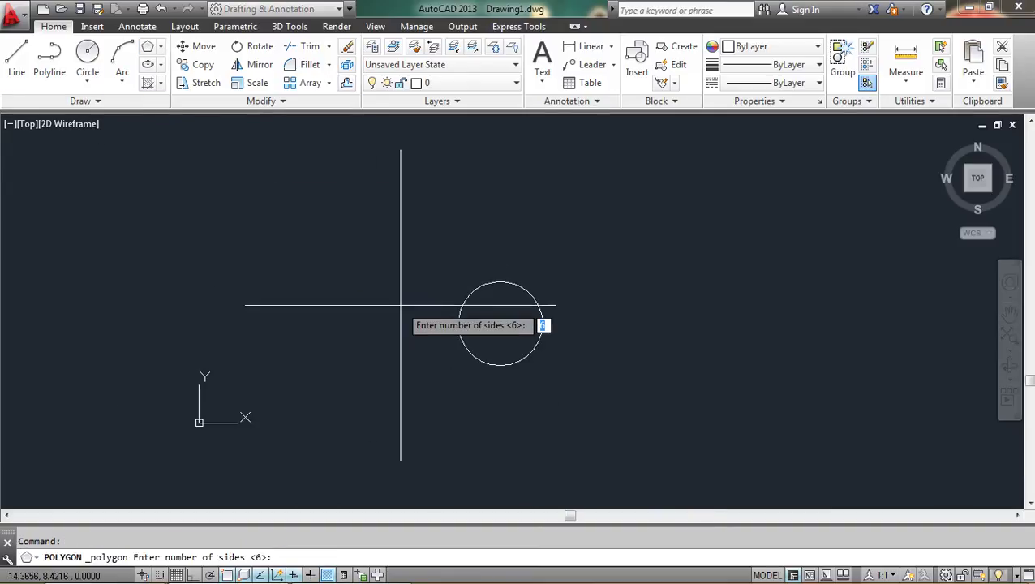
# Step: Draw a six-sided polygon centred on the circle, using the Inscribed in circle option and a radius of 6
pyautogui.press('Return')
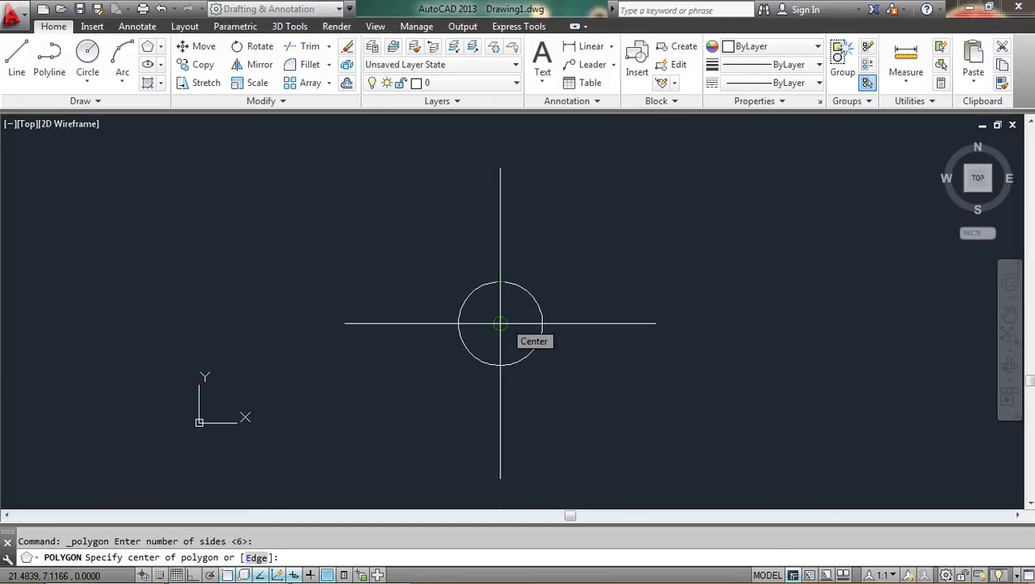
pyautogui.click(500, 323)
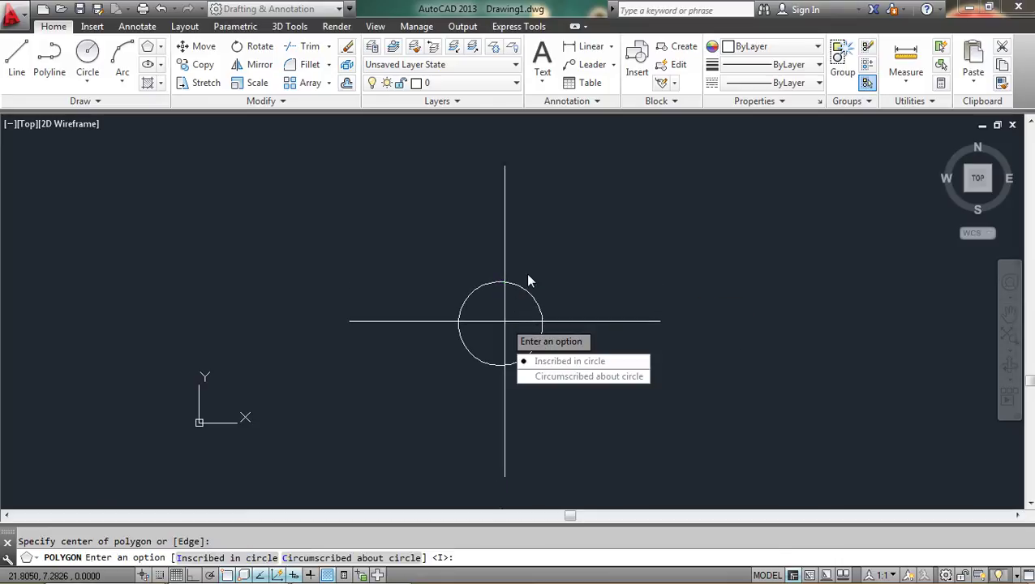
pyautogui.click(547, 363)
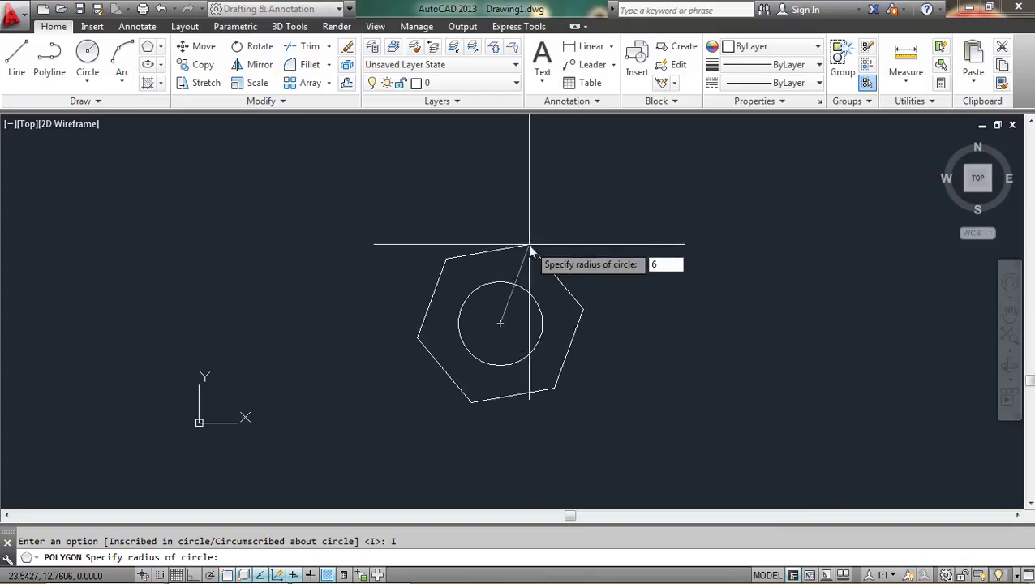
pyautogui.press('Return')
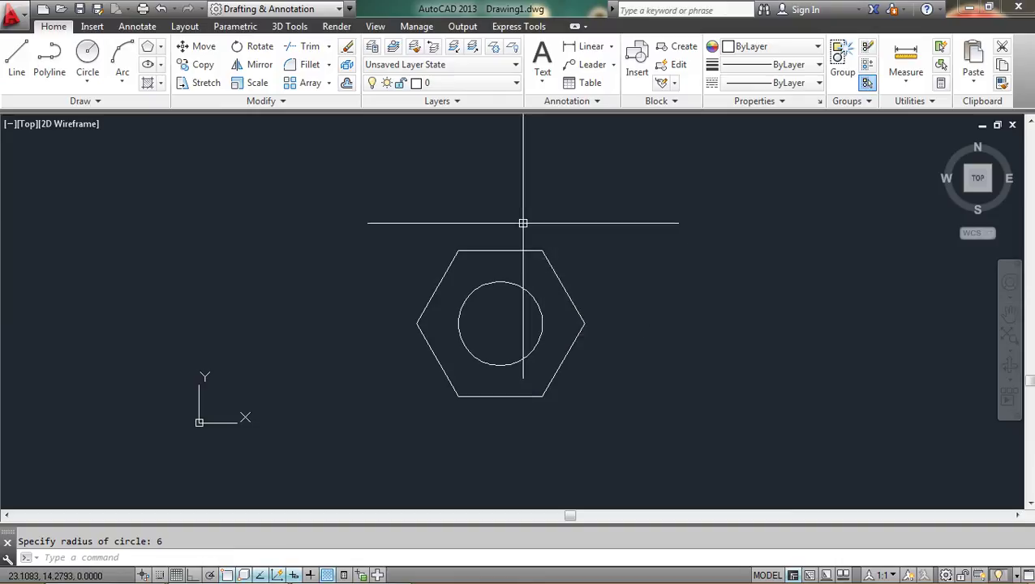
# Step: Extrude the hexagon to a height of 4.5 to form the bolt head
pyautogui.scroll(2, 576, 320)
pyautogui.scroll(1, 474, 353)
pyautogui.scroll(-6, 529, 316)
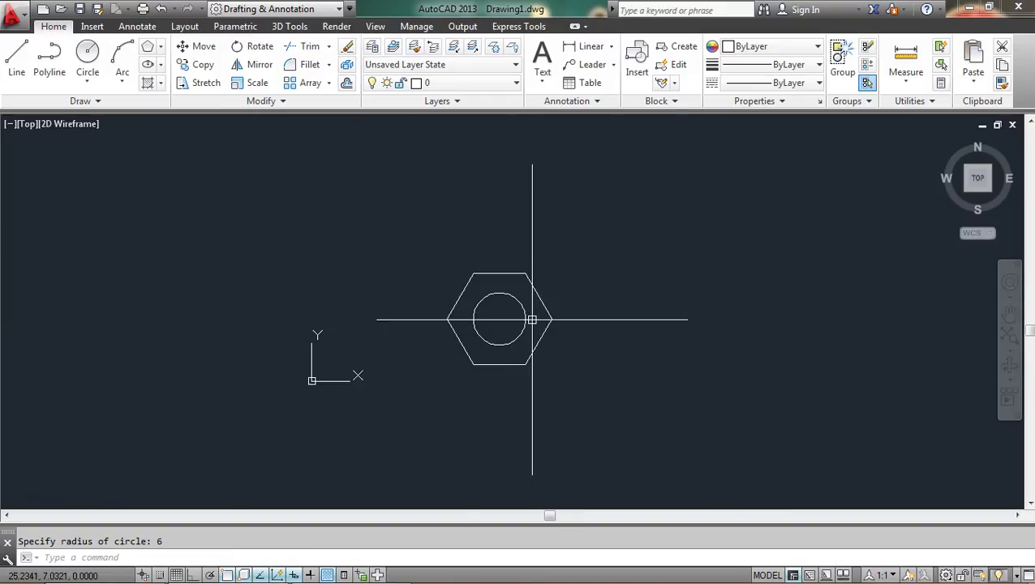
pyautogui.scroll(1, 593, 351)
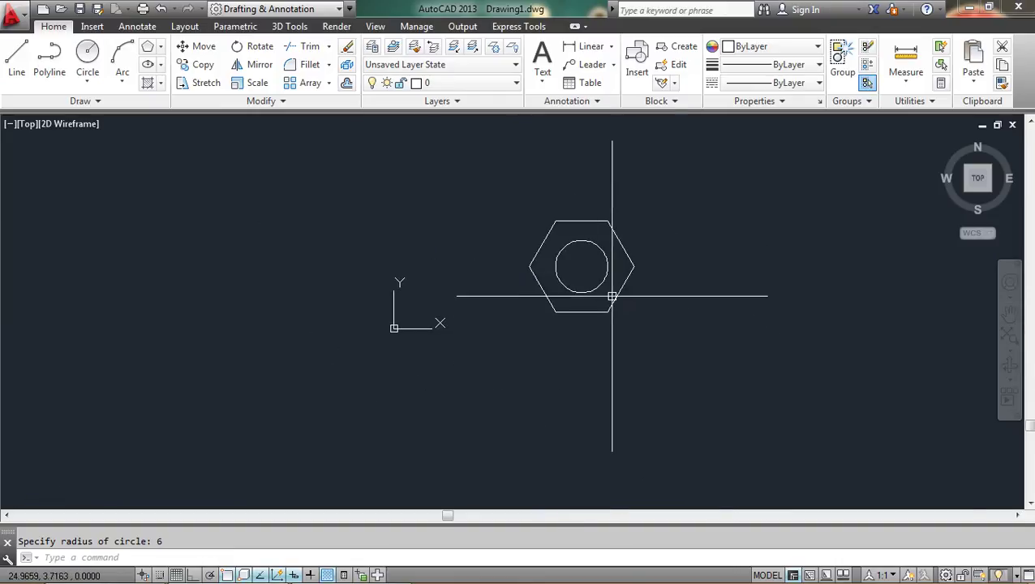
pyautogui.moveTo(636, 235); pyautogui.dragTo(657, 250, button='middle')
pyautogui.keyDown('shift'); pyautogui.moveTo(620, 366); pyautogui.dragTo(585, 316, button='middle'); pyautogui.keyUp('shift')
pyautogui.scroll(-2, 641, 291)
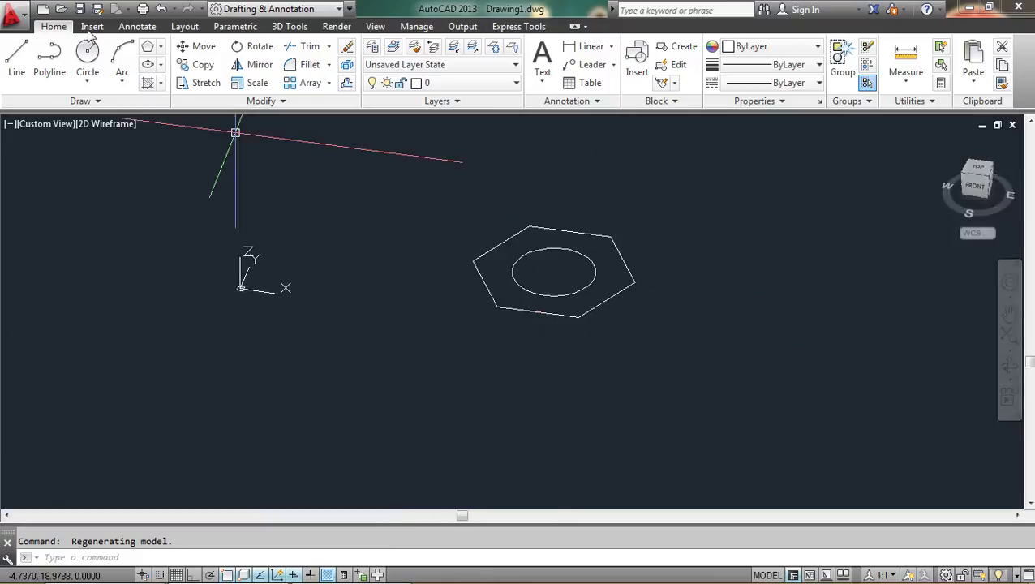
pyautogui.write('EXT')
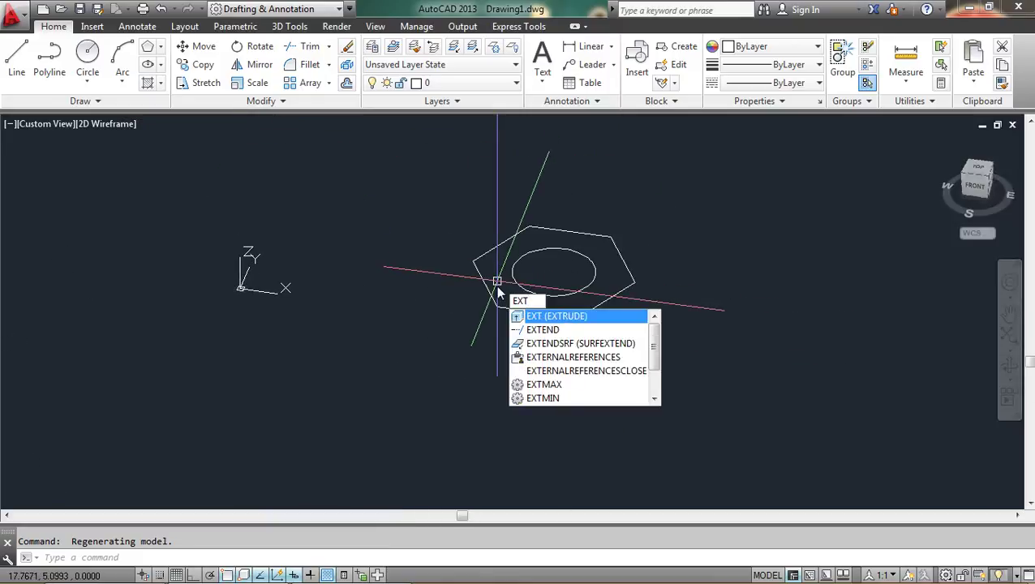
pyautogui.press('Return')
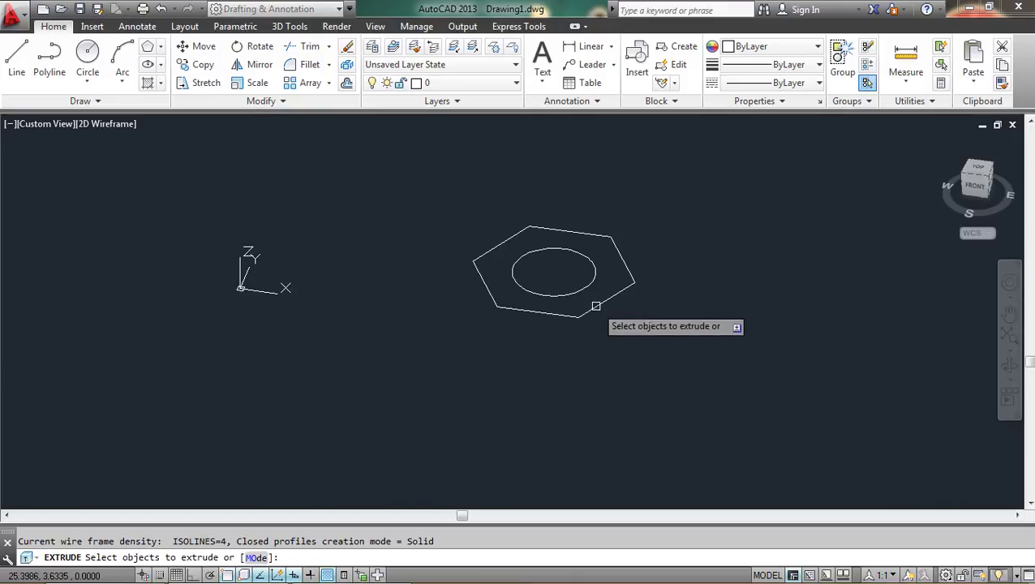
pyautogui.click(596, 305)
pyautogui.press('Return')
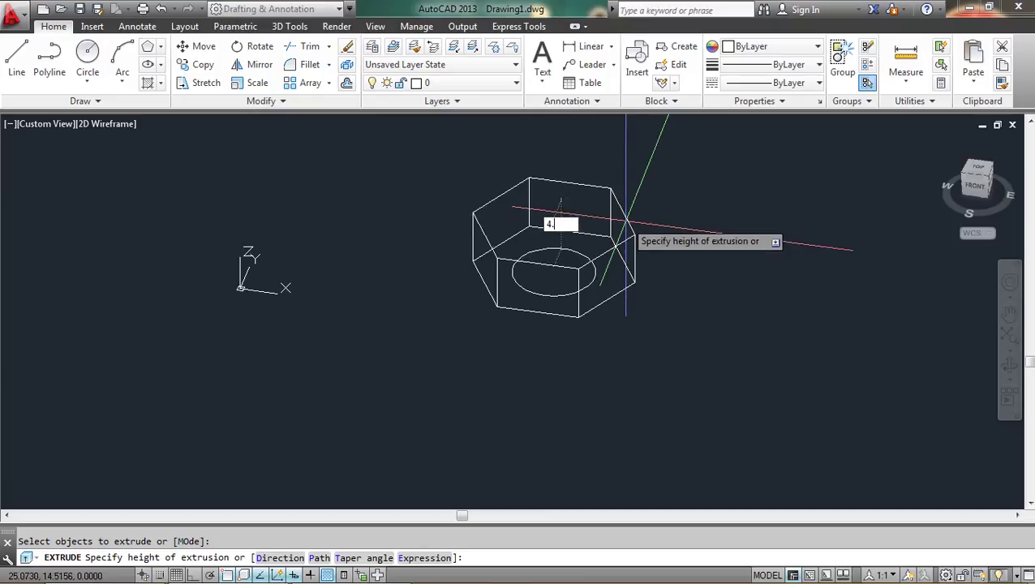
pyautogui.press('Return')
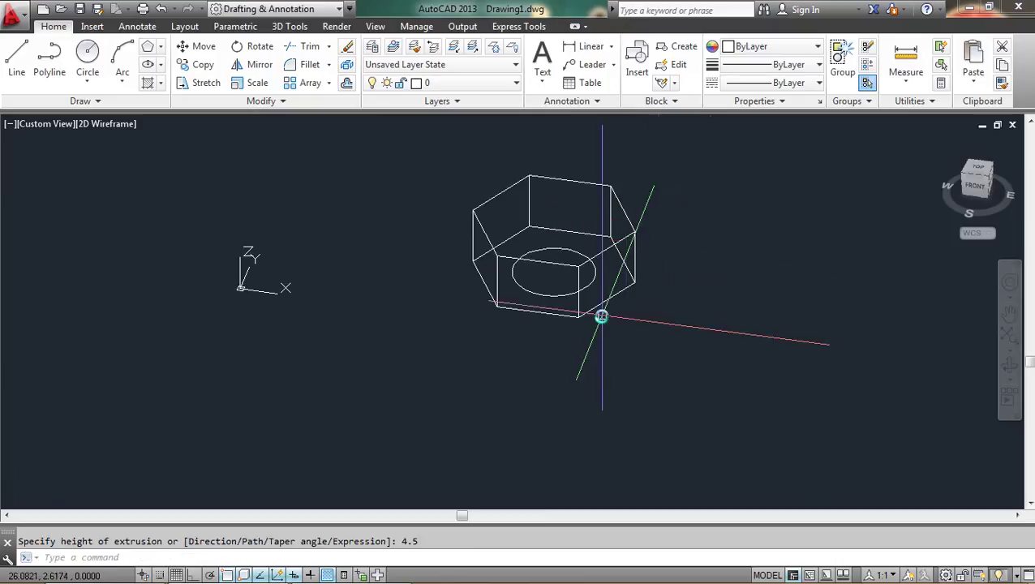
# Step: Extrude the circle downward by 30 to form the bolt shank below the hexagonal head
pyautogui.keyDown('shift'); pyautogui.moveTo(596, 316); pyautogui.dragTo(669, 322, button='middle'); pyautogui.keyUp('shift')
pyautogui.scroll(2, 591, 316)
pyautogui.scroll(-2, 592, 317)
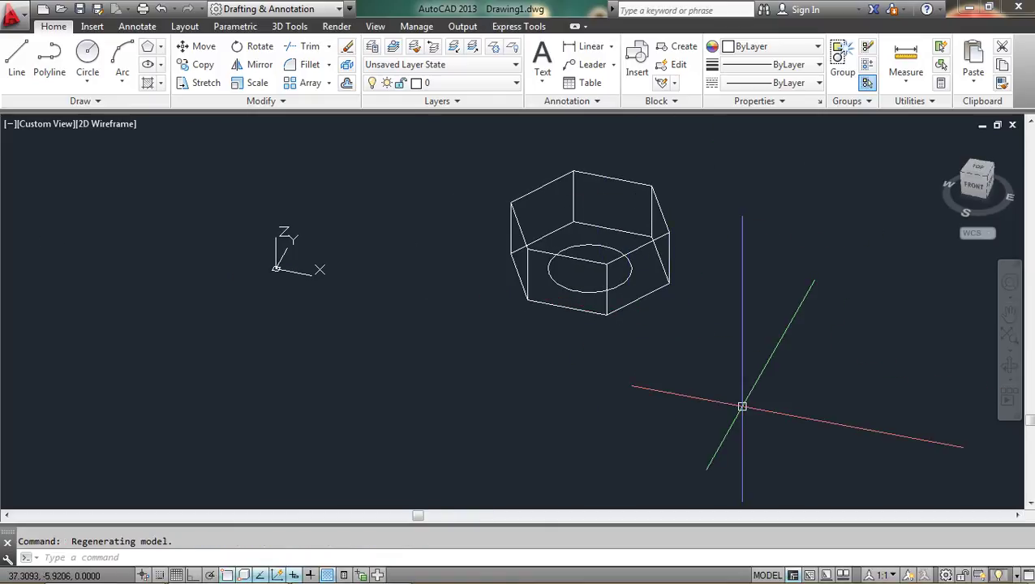
pyautogui.write('ext')
pyautogui.press('Return')
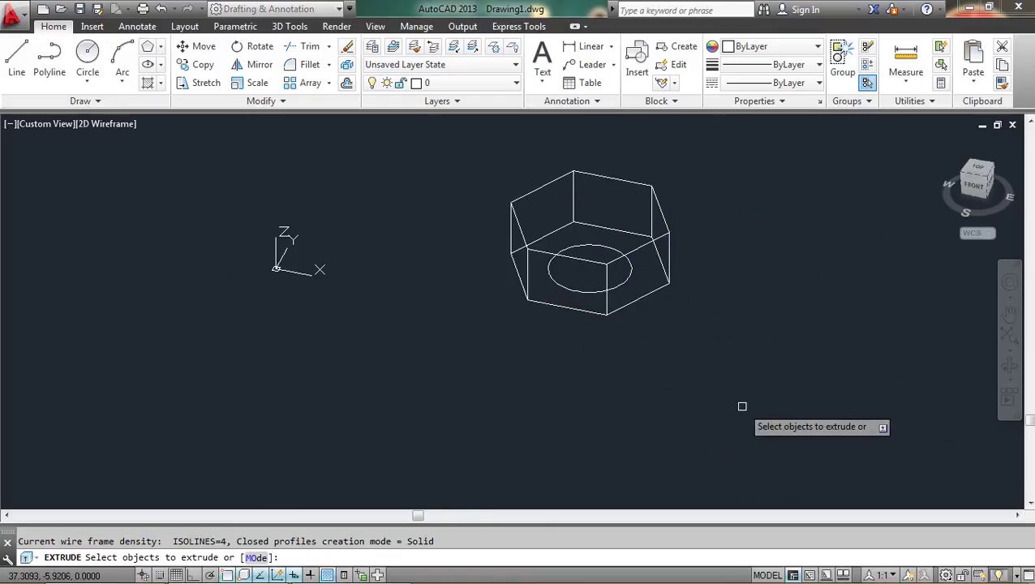
pyautogui.click(568, 290)
pyautogui.press('Return')
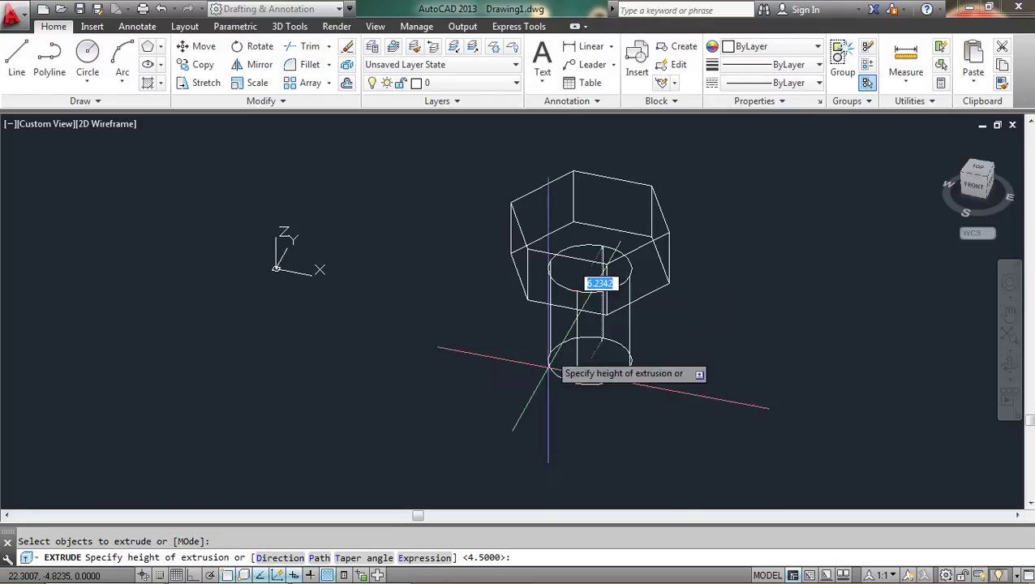
pyautogui.scroll(-2, 561, 435)
pyautogui.moveTo(561, 436); pyautogui.dragTo(560, 318, button='middle')
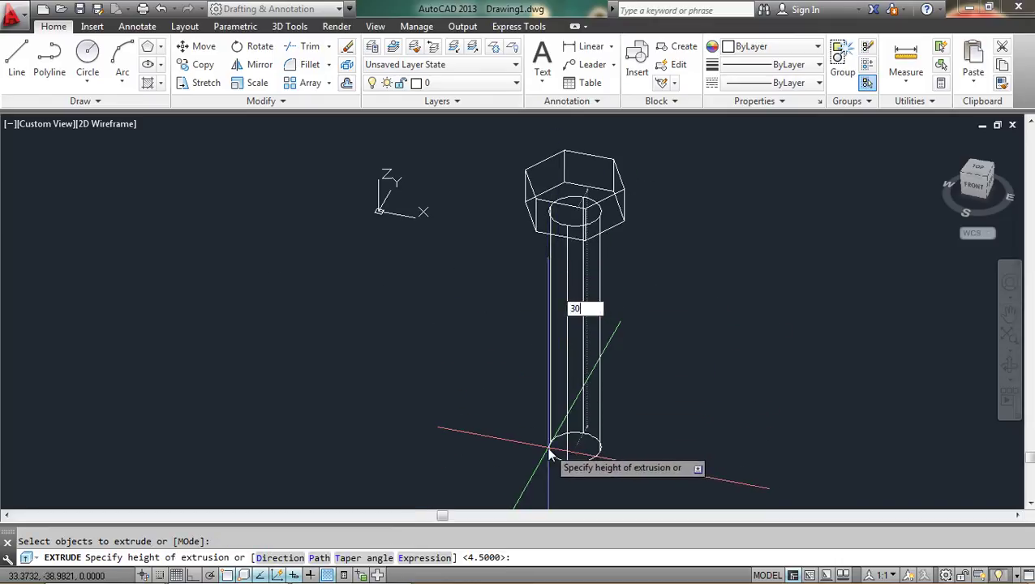
pyautogui.write('30')
pyautogui.press('Return')
# Step: Chamfer the circular edge at the lower end of the shank with both surface distances set to 1
pyautogui.moveTo(598, 459); pyautogui.dragTo(680, 344, button='middle')
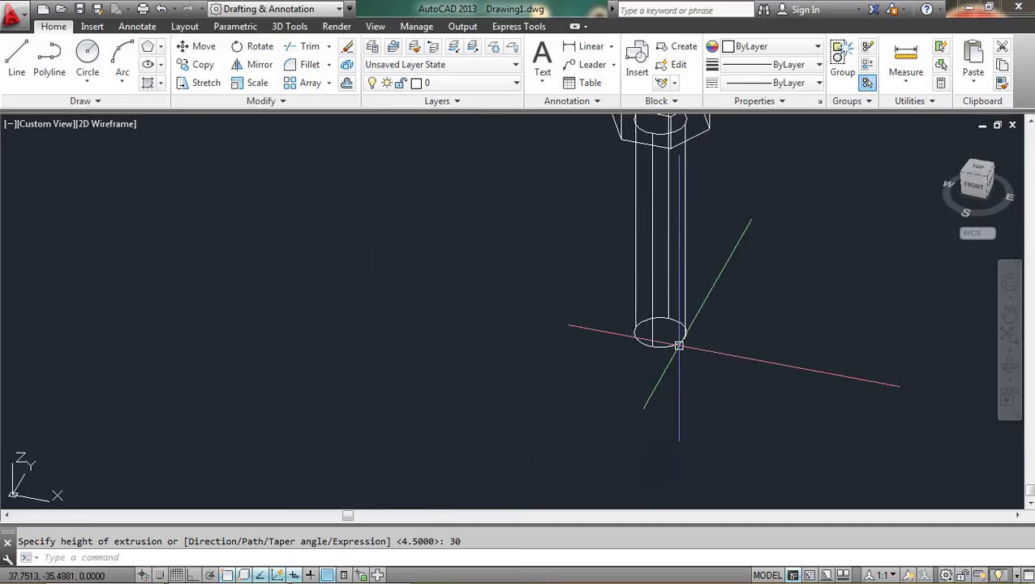
pyautogui.scroll(3, 679, 344)
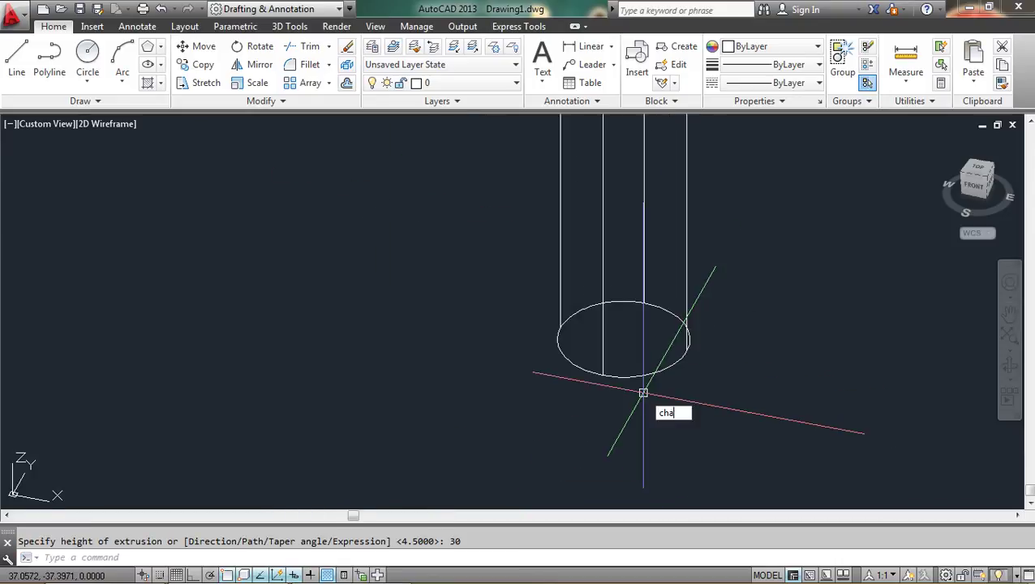
pyautogui.write('cha')
pyautogui.press('Return')
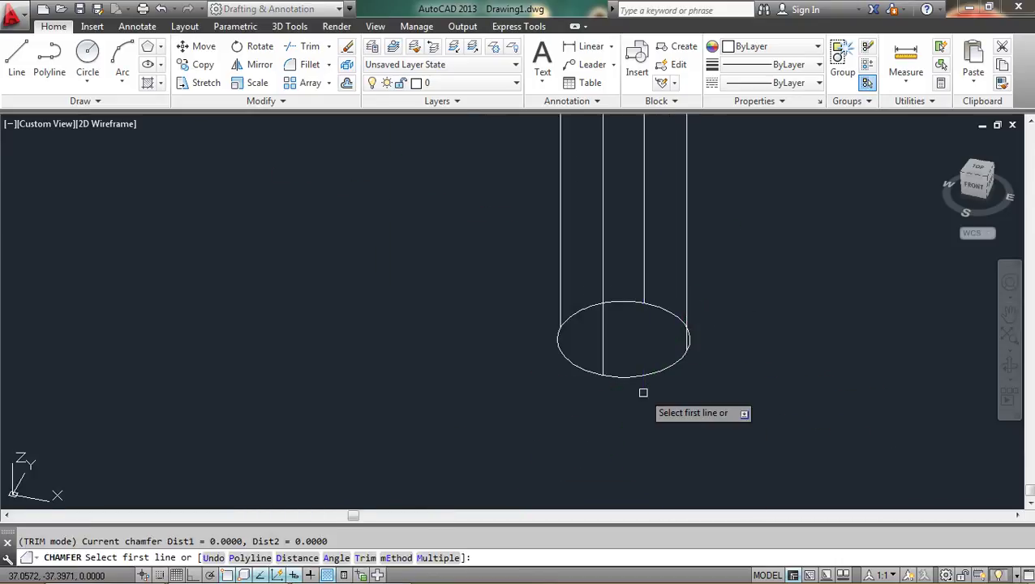
pyautogui.click(592, 377)
pyautogui.press('Return')
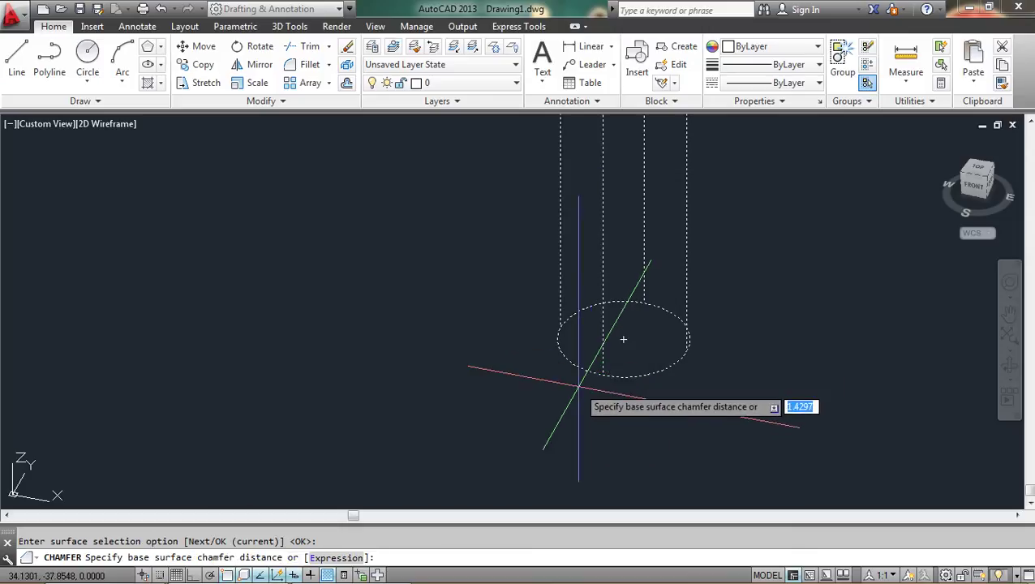
pyautogui.press('Return')
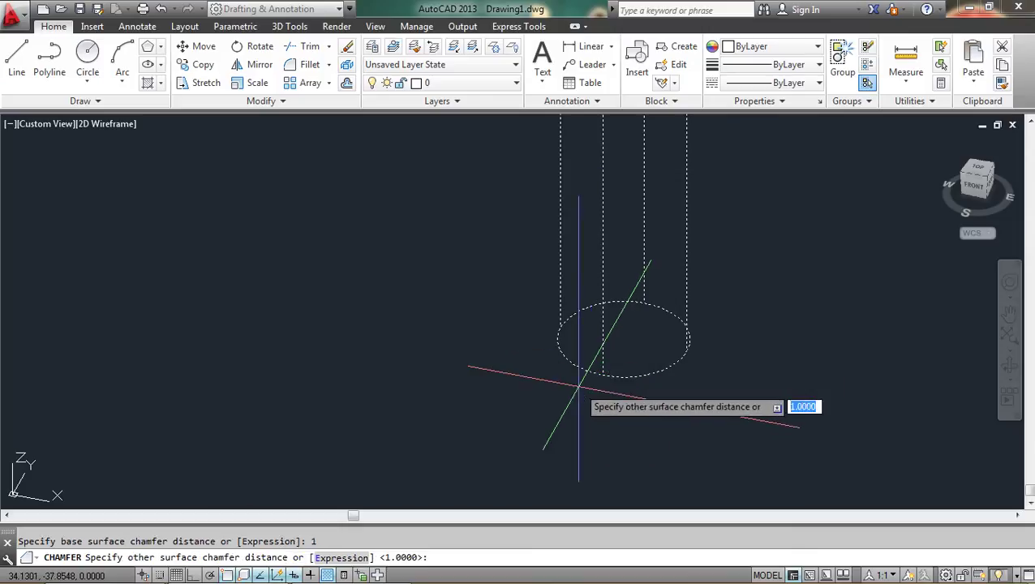
pyautogui.press('Return')
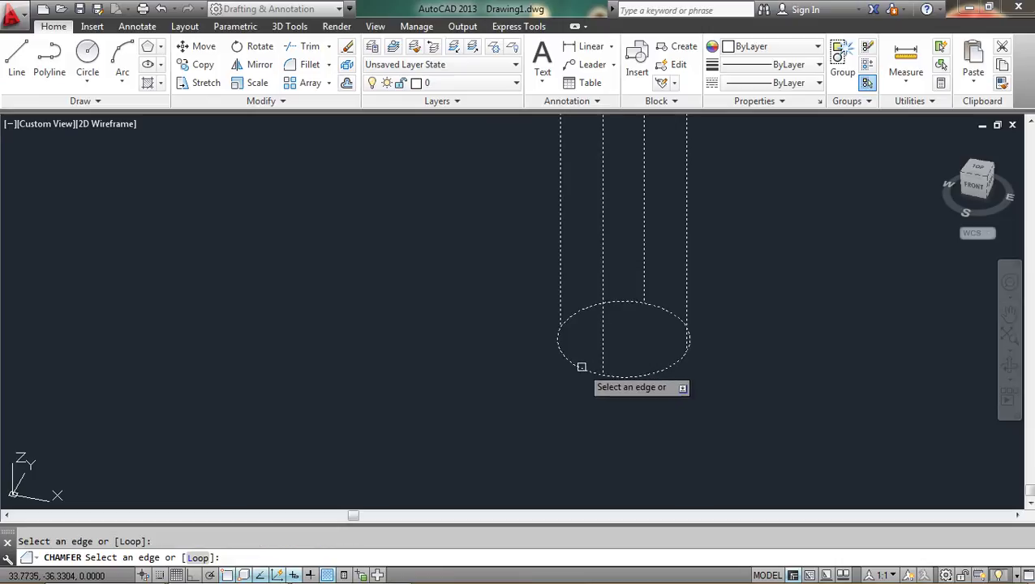
pyautogui.click(581, 366)
pyautogui.press('Return')
# Step: Change the visual style of the bolt model to Shaded
pyautogui.keyDown('shift'); pyautogui.moveTo(619, 398); pyautogui.dragTo(560, 381, button='middle'); pyautogui.keyUp('shift')
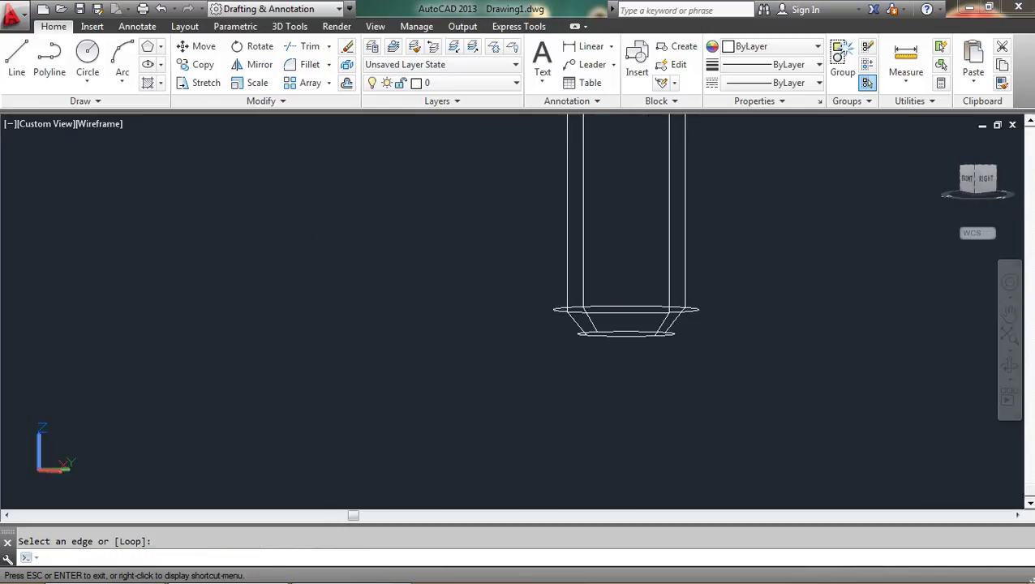
pyautogui.moveTo(509, 344); pyautogui.dragTo(514, 325, button='middle')
pyautogui.scroll(2, 586, 343)
pyautogui.moveTo(587, 323); pyautogui.dragTo(651, 394, button='middle')
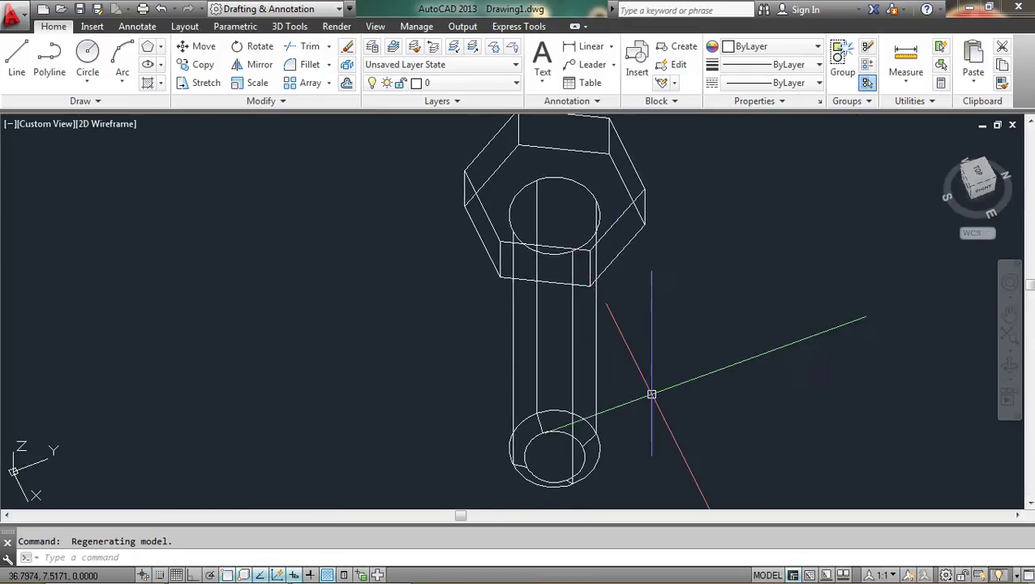
pyautogui.press('Escape')
pyautogui.write('vs')
pyautogui.click(672, 430)
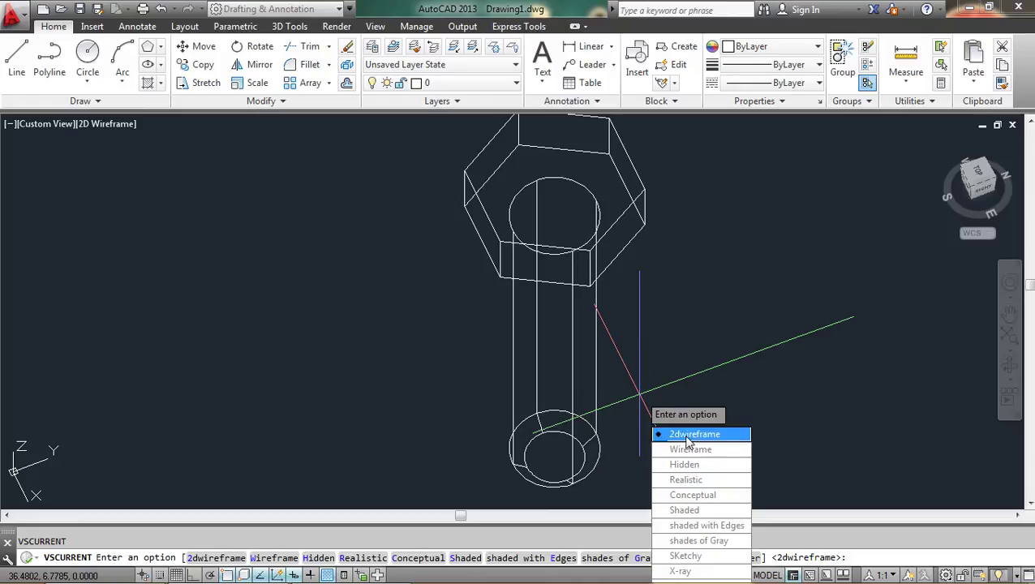
pyautogui.press('Escape')
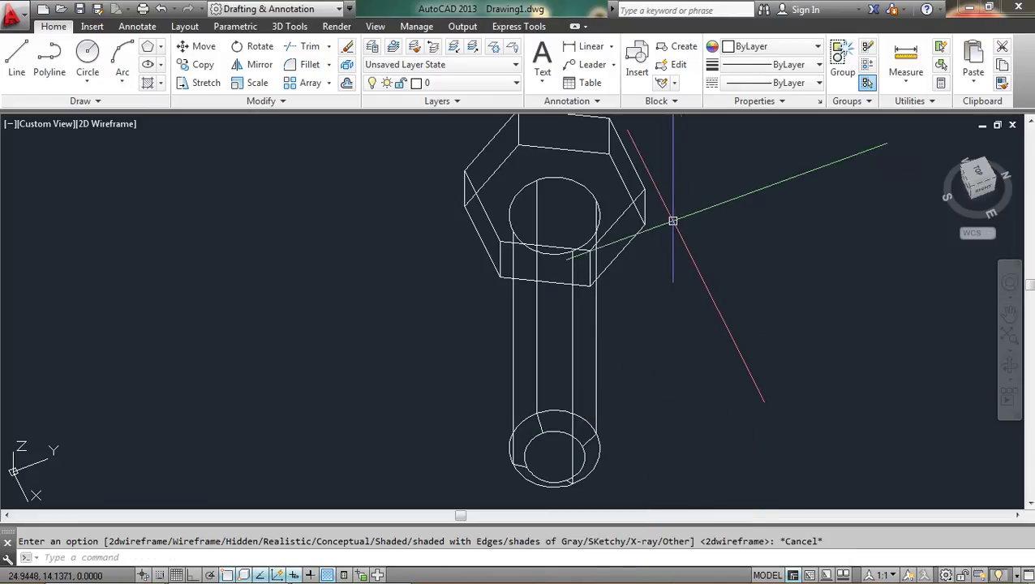
pyautogui.moveTo(635, 203); pyautogui.dragTo(660, 291, button='middle')
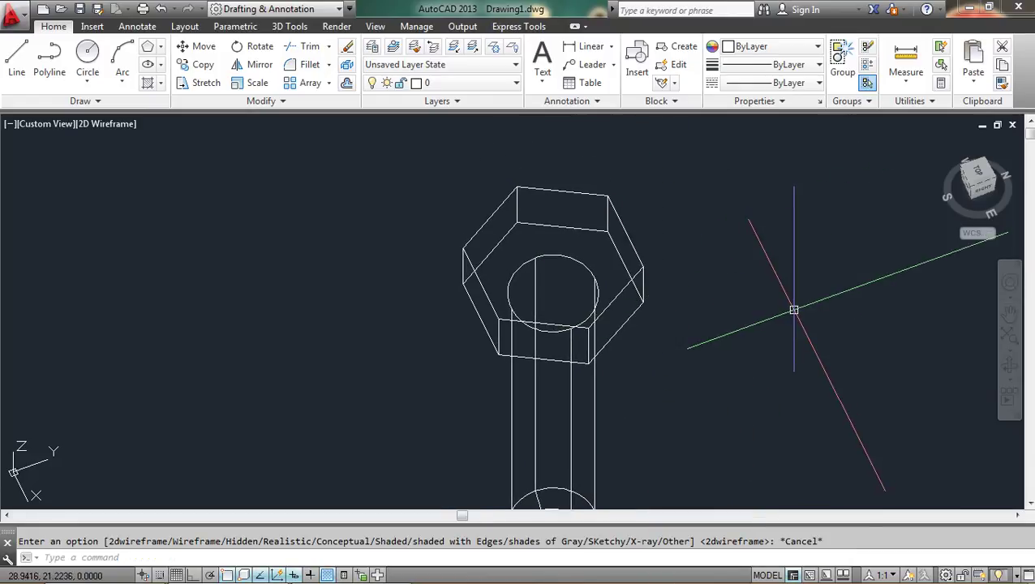
pyautogui.press('Return')
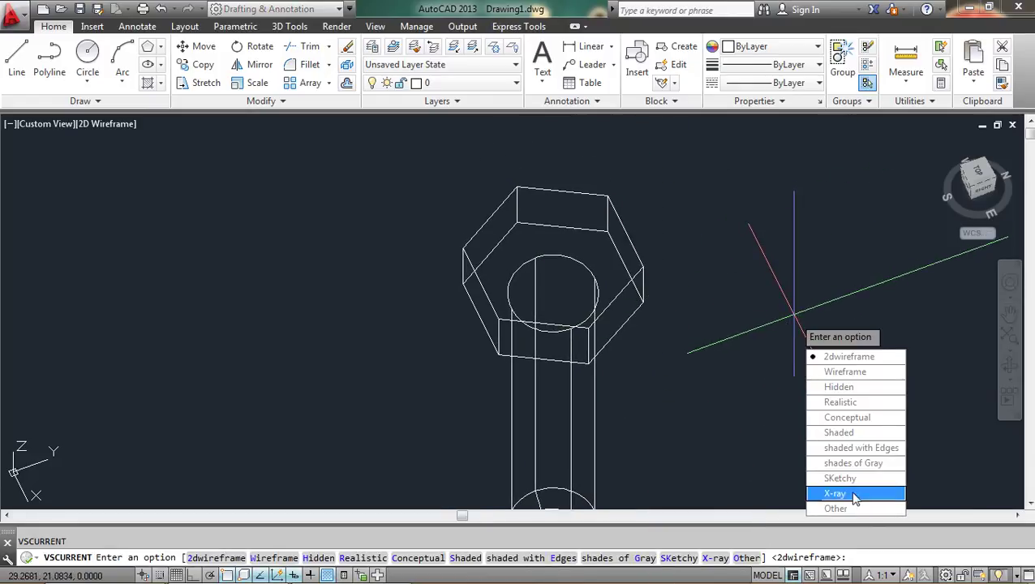
pyautogui.click(852, 449)
# Step: Join the hexagonal head and the chamfered shank into one solid with Union
pyautogui.moveTo(647, 283); pyautogui.dragTo(693, 224, button='middle')
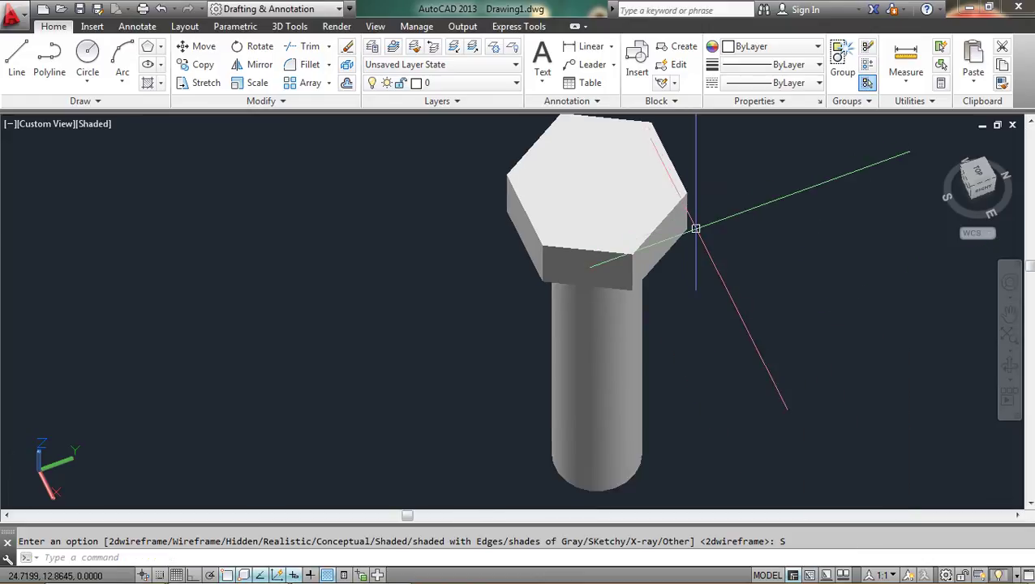
pyautogui.click(681, 225)
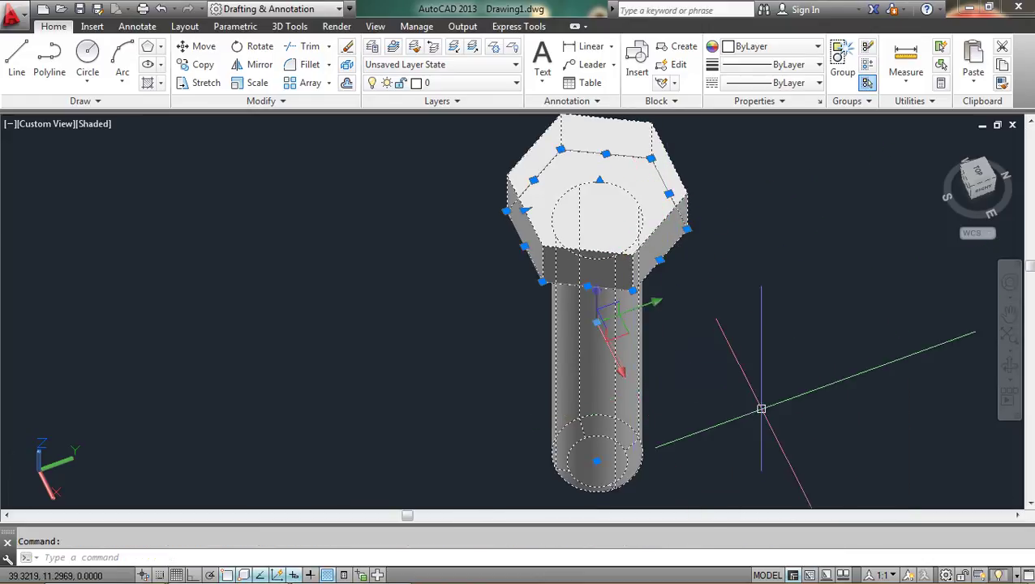
pyautogui.press('Escape')
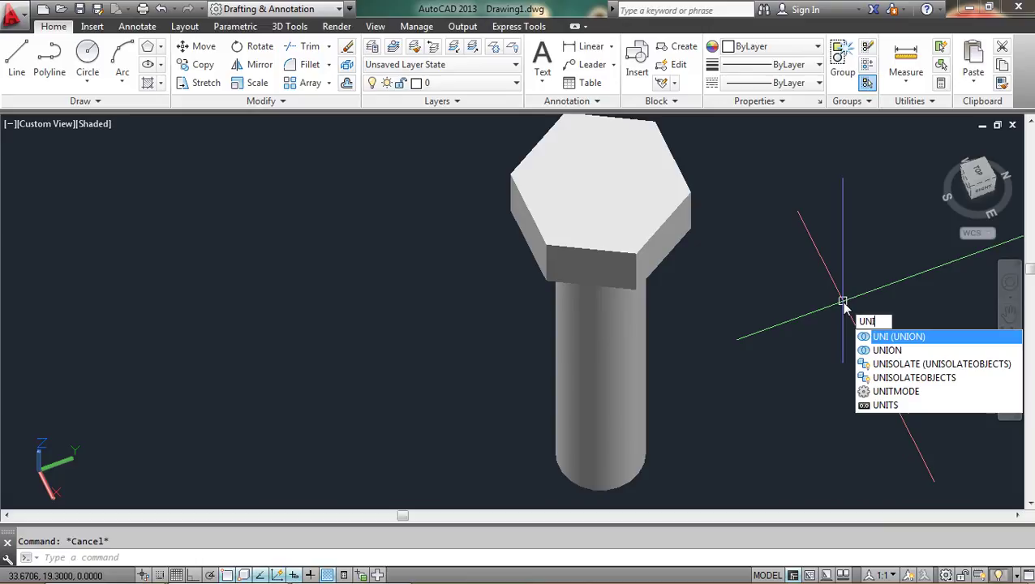
pyautogui.press('Return')
pyautogui.click(802, 367)
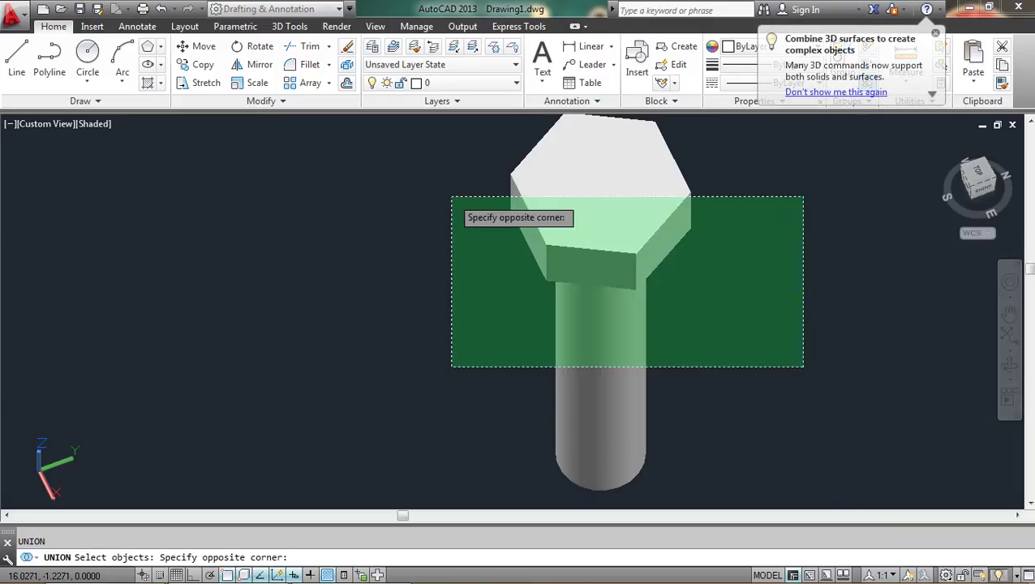
pyautogui.click(415, 196)
pyautogui.press('Return')
pyautogui.moveTo(746, 314); pyautogui.dragTo(593, 303, button='middle')
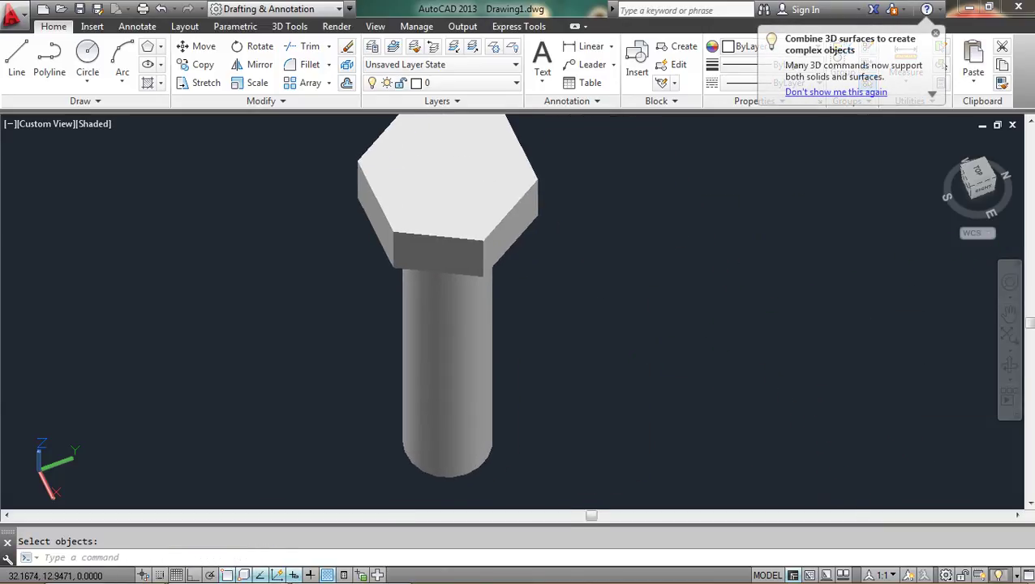
# Step: Select the bolt with crossing windows over the head and shank to check whether it is a single solid
pyautogui.scroll(-2, 705, 310)
pyautogui.scroll(4, 705, 310)
pyautogui.press('Escape')
pyautogui.click(814, 345)
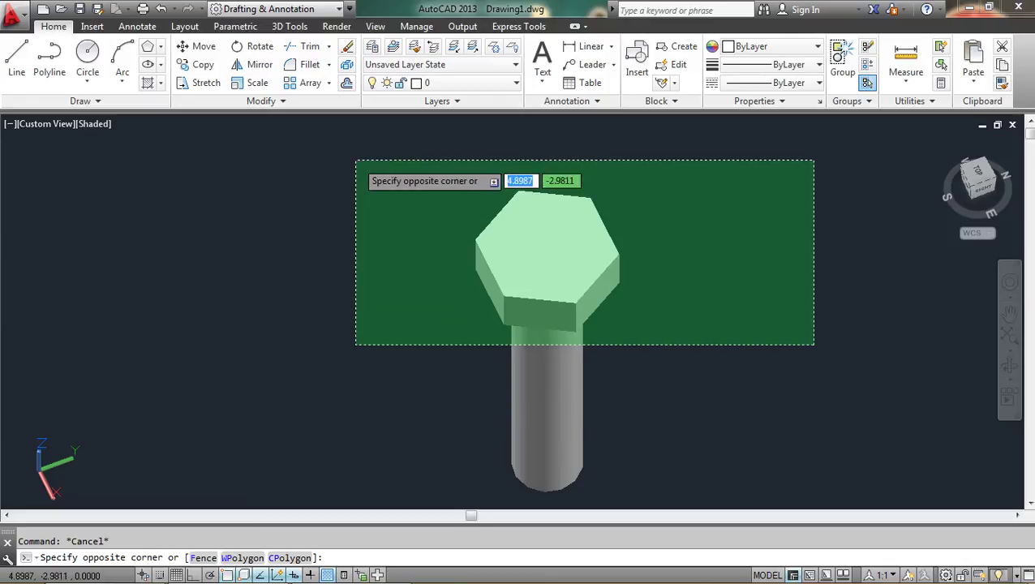
pyautogui.click(327, 248)
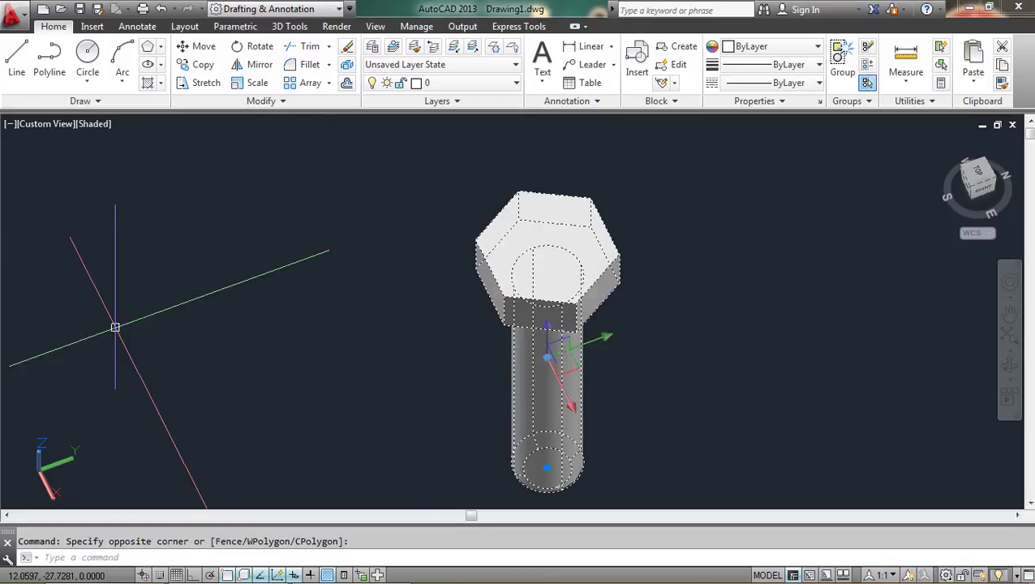
pyautogui.scroll(-2, 293, 291)
pyautogui.scroll(3, 307, 332)
pyautogui.press('Escape')
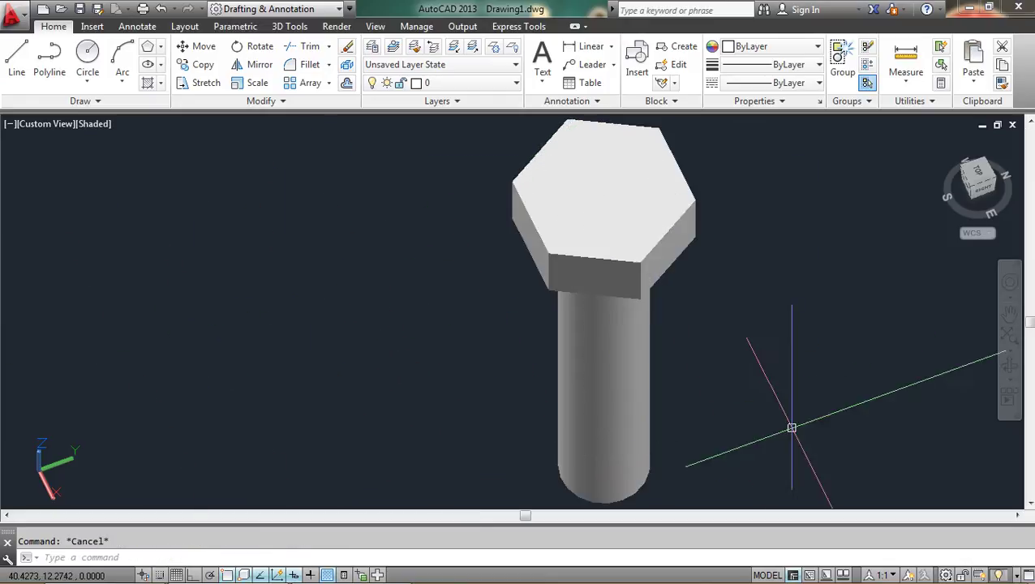
pyautogui.click(797, 418)
pyautogui.click(667, 154)
pyautogui.scroll(-4, 709, 238)
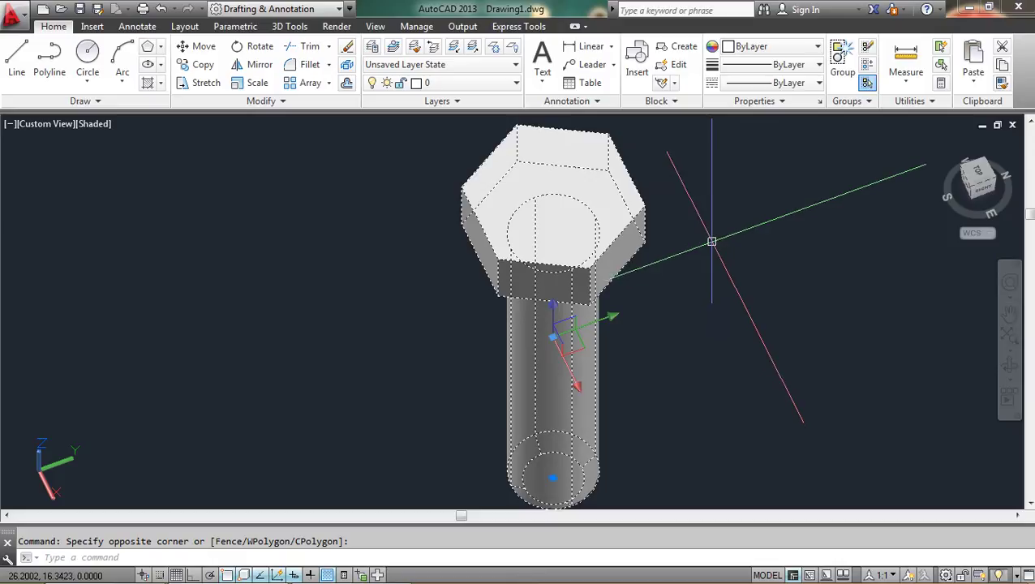
pyautogui.moveTo(748, 279); pyautogui.dragTo(699, 284, button='middle')
pyautogui.press('Escape')
# Step: Compare enclosing-window and crossing-window selection by testing full and partial coverage of the bolt
pyautogui.click(425, 178)
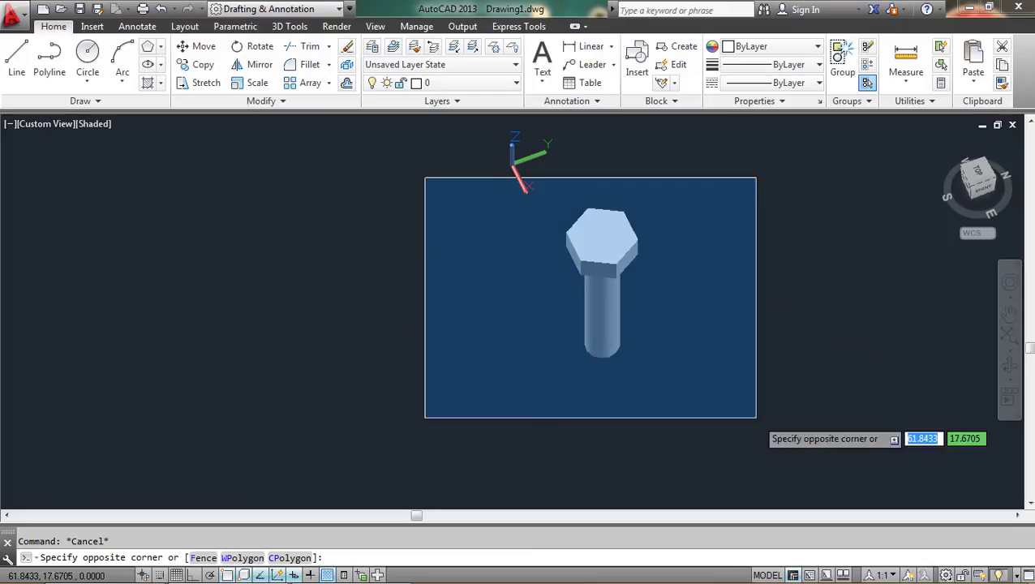
pyautogui.click(756, 418)
pyautogui.scroll(2, 700, 252)
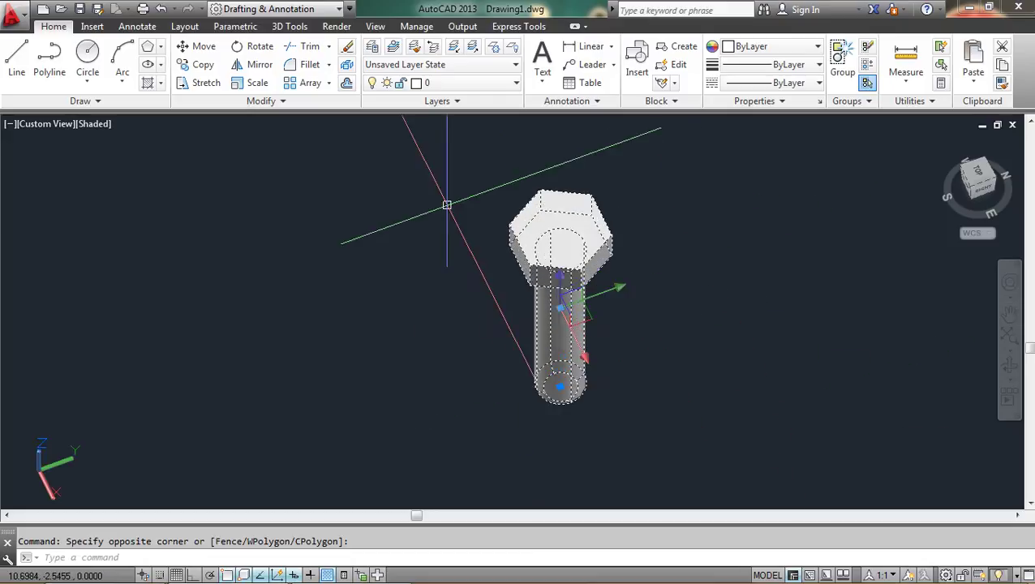
pyautogui.press('Escape')
pyautogui.click(372, 138)
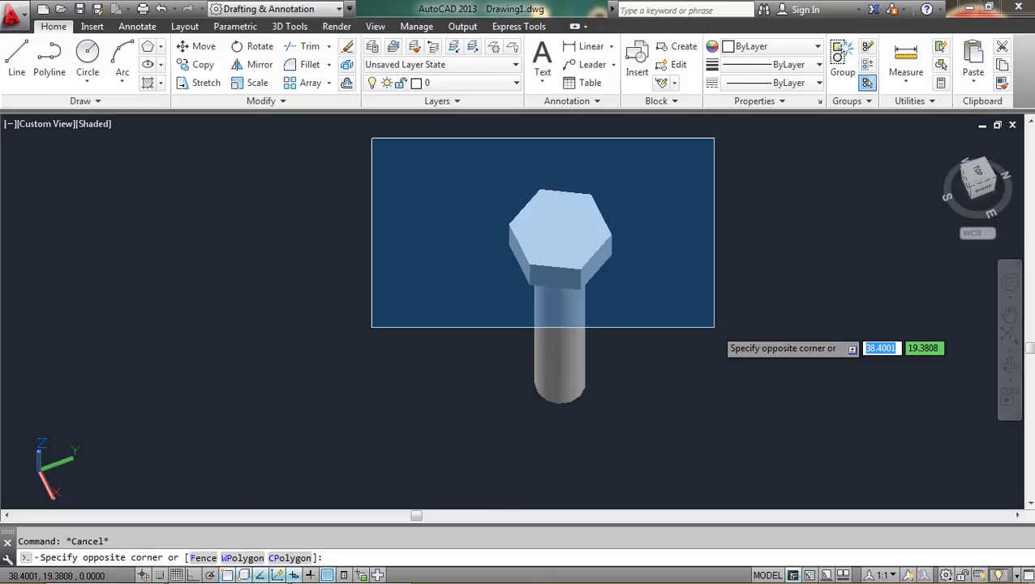
pyautogui.click(714, 327)
pyautogui.click(748, 334)
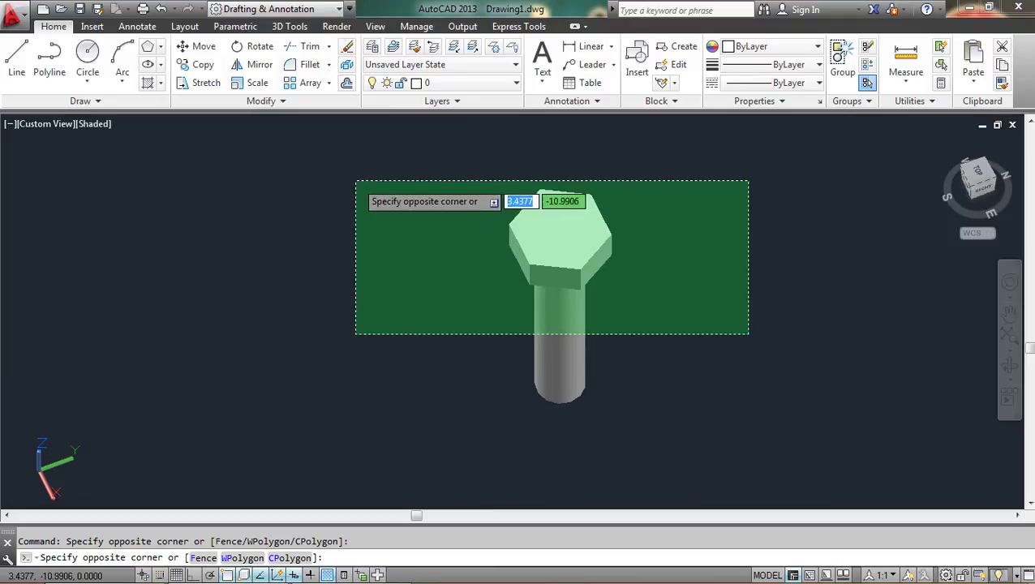
pyautogui.click(355, 175)
pyautogui.press('Escape')
# Step: Examine the shaded bolt from several angles, including the underside of the head and the chamfered shank end
pyautogui.moveTo(648, 323); pyautogui.dragTo(615, 314, button='middle')
pyautogui.keyDown('shift'); pyautogui.moveTo(613, 351); pyautogui.dragTo(736, 339, button='middle'); pyautogui.keyUp('shift')
pyautogui.scroll(3, 610, 243)
pyautogui.scroll(-4, 731, 292)
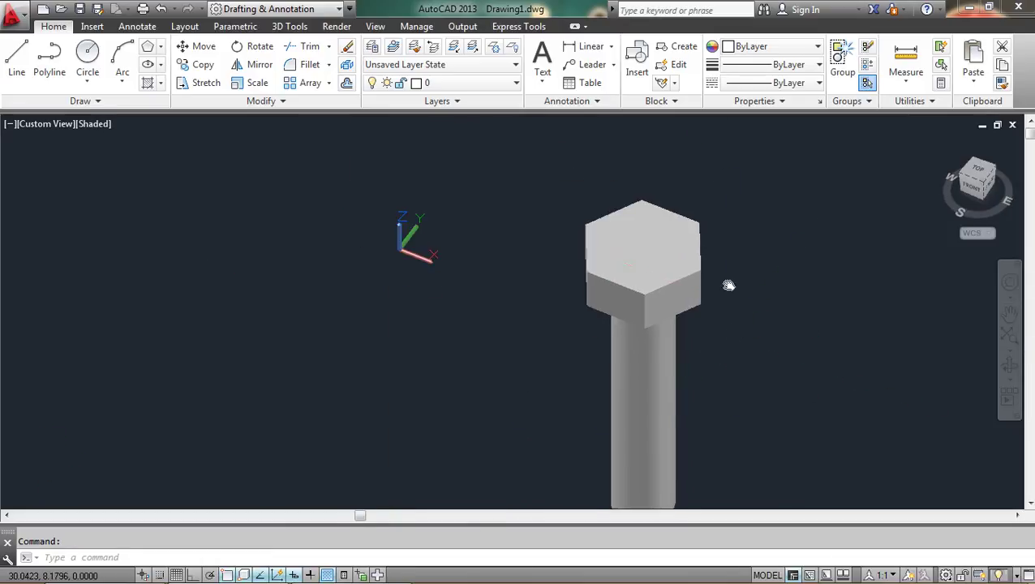
pyautogui.scroll(4, 730, 284)
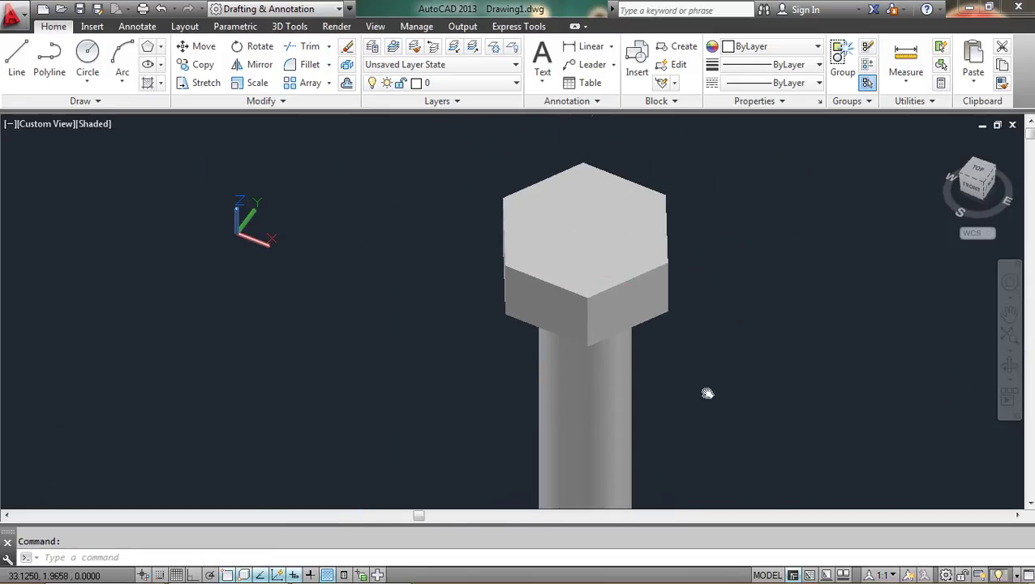
pyautogui.scroll(-4, 705, 393)
pyautogui.keyDown('shift'); pyautogui.moveTo(705, 393); pyautogui.dragTo(697, 295, button='middle'); pyautogui.keyUp('shift')
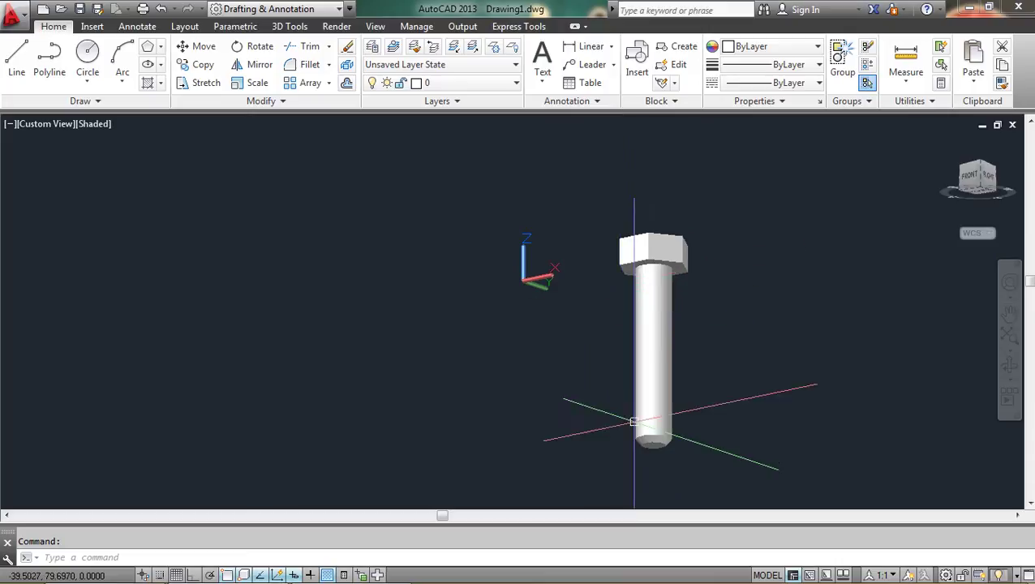
pyautogui.keyDown('shift'); pyautogui.moveTo(670, 428); pyautogui.dragTo(714, 374, button='middle'); pyautogui.keyUp('shift')
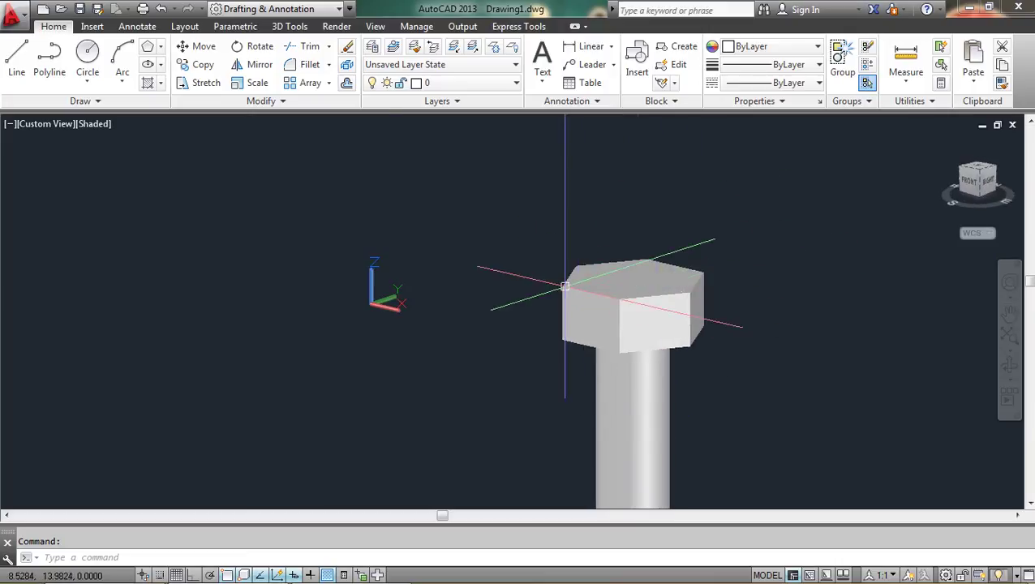
pyautogui.moveTo(699, 334); pyautogui.dragTo(675, 281, button='middle')
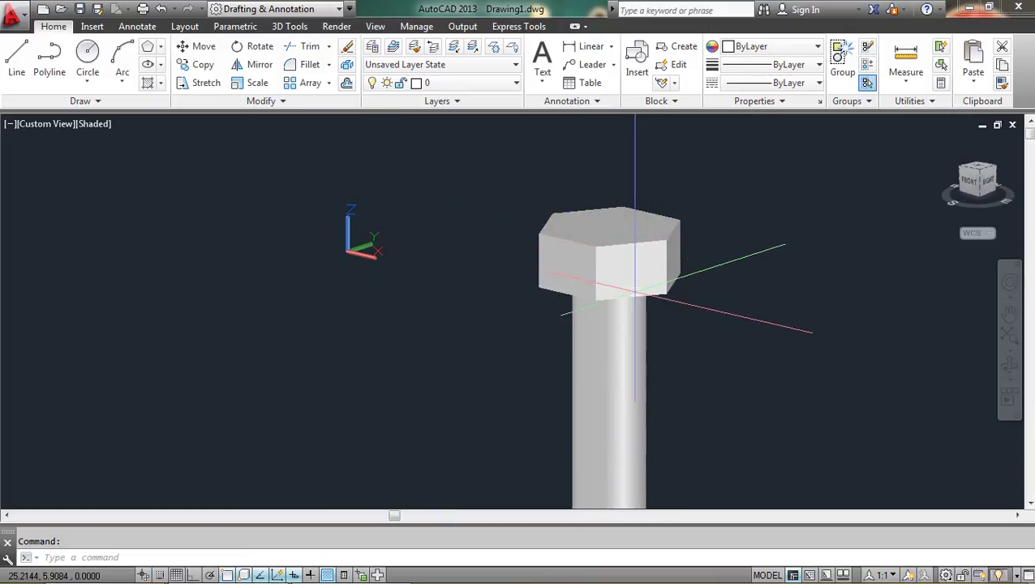
# Step: Change the visual style of the bolt model to 2D Wireframe
pyautogui.moveTo(746, 311); pyautogui.dragTo(745, 304, button='middle')
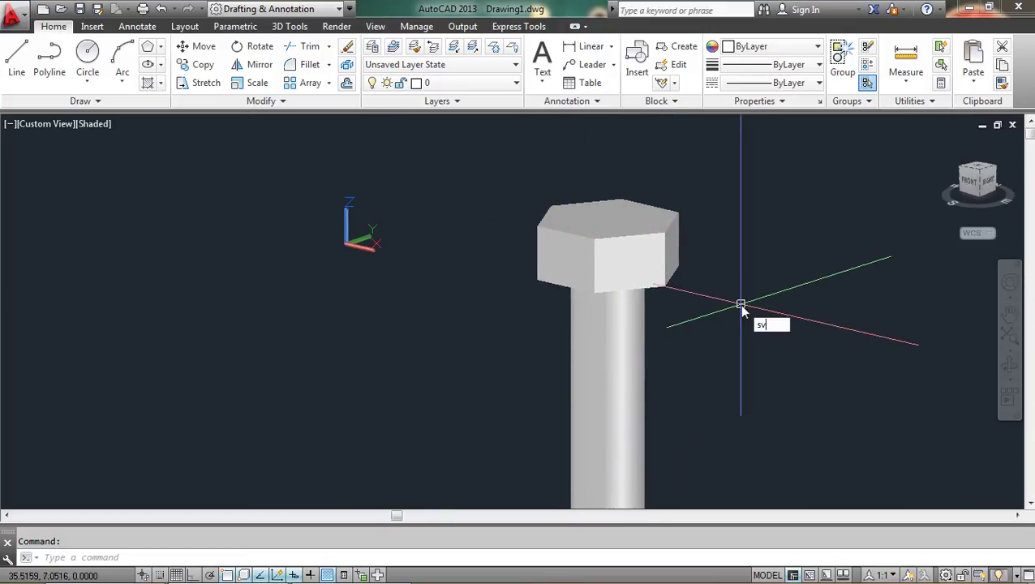
pyautogui.press('Return')
pyautogui.press('Escape')
pyautogui.write('v')
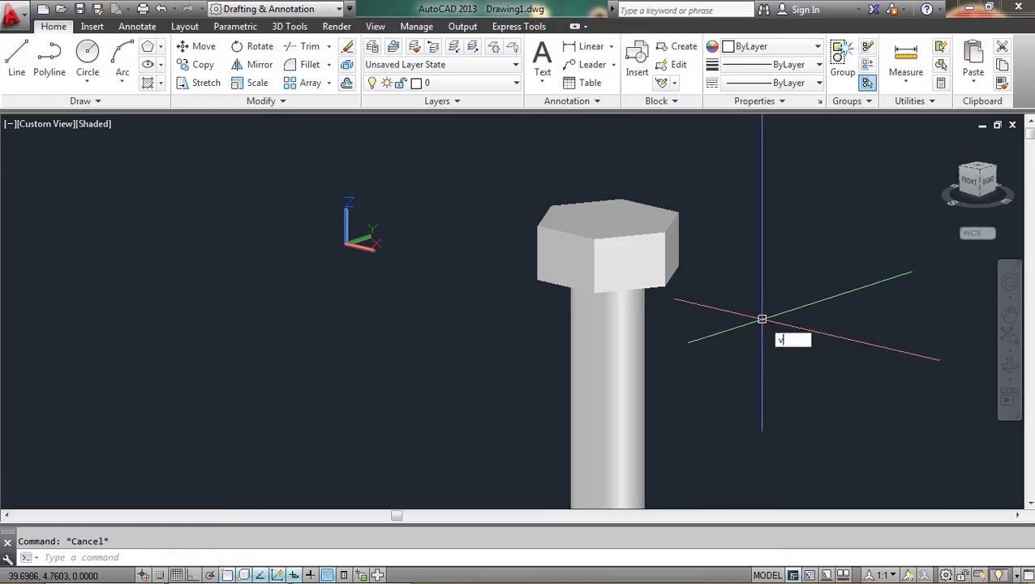
pyautogui.write('s')
pyautogui.press('Return')
pyautogui.click(804, 361)
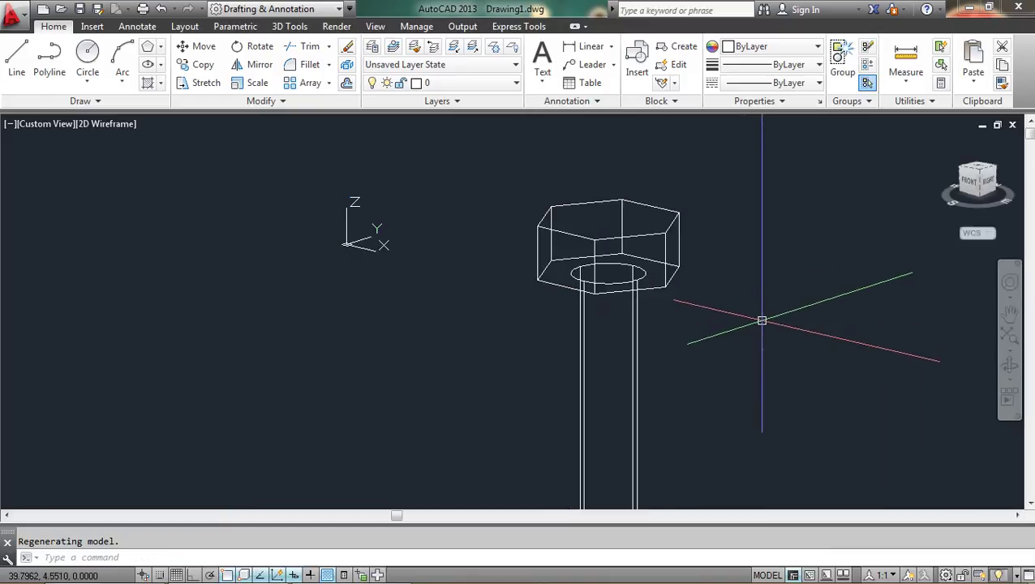
pyautogui.scroll(5, 678, 280)
pyautogui.moveTo(706, 302); pyautogui.dragTo(735, 334, button='middle')
pyautogui.scroll(-1, 705, 323)
pyautogui.scroll(1, 557, 273)
pyautogui.moveTo(603, 276); pyautogui.dragTo(485, 268, button='middle')
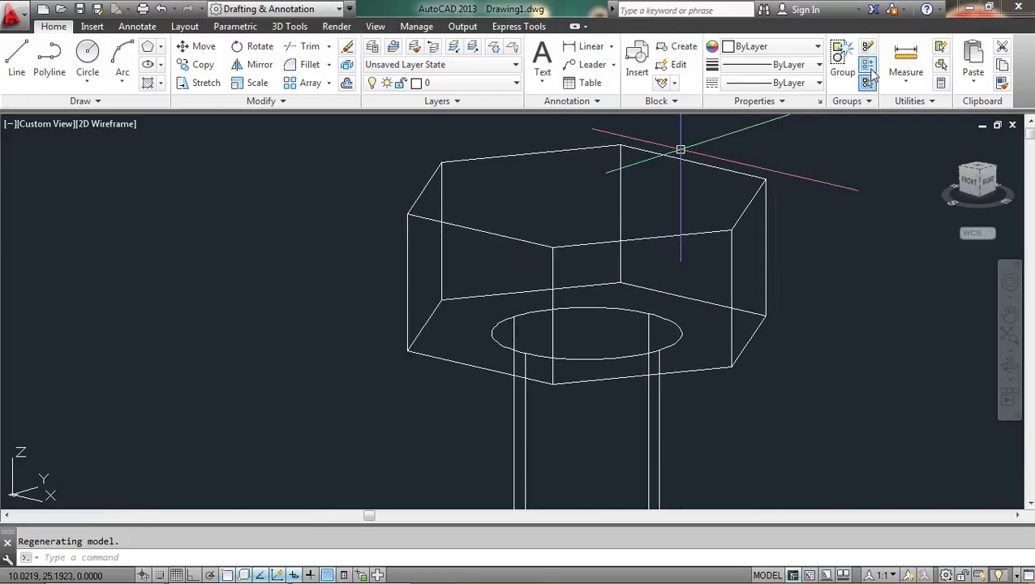
pyautogui.click(386, 26)
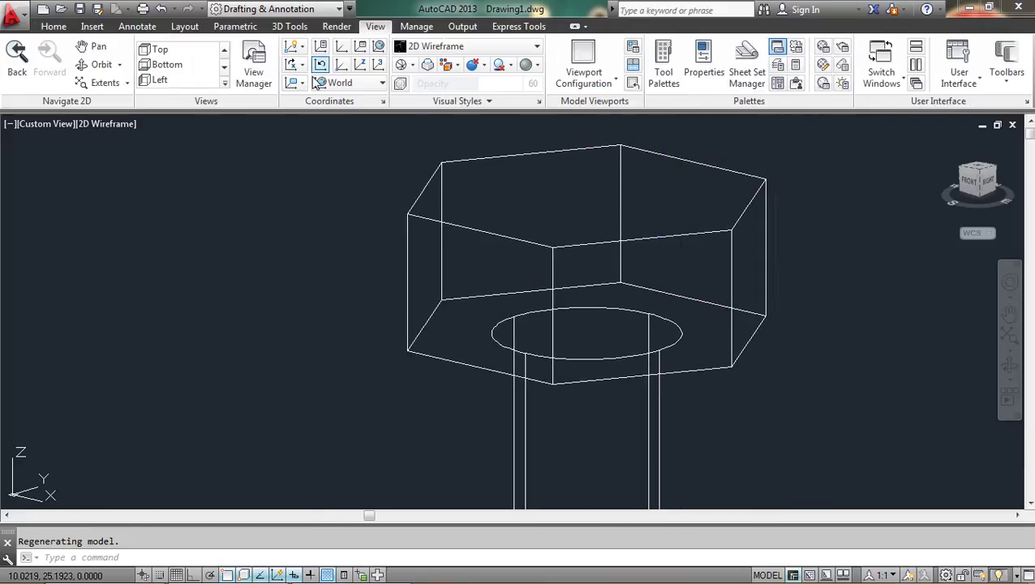
pyautogui.click(378, 66)
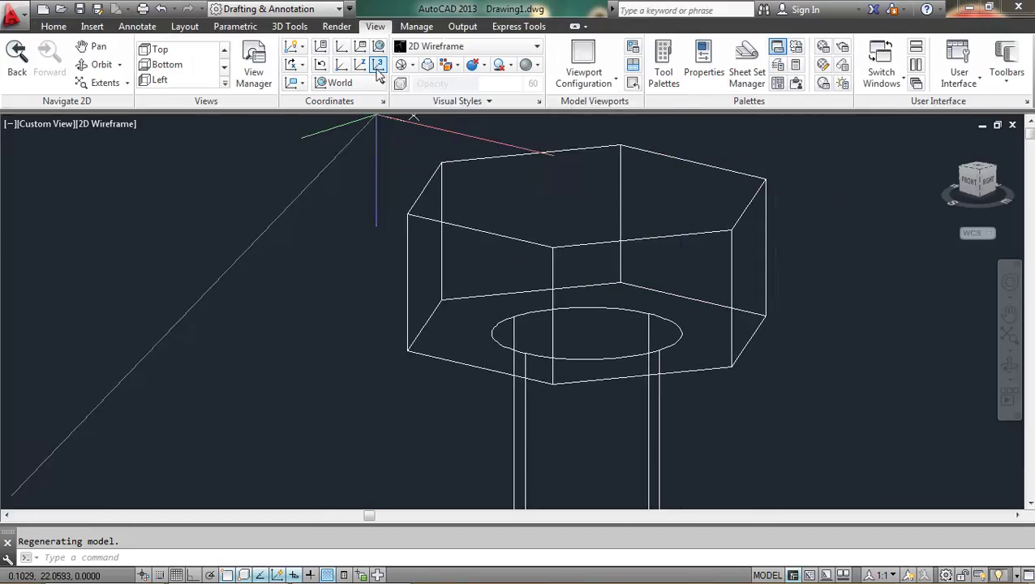
pyautogui.click(407, 214)
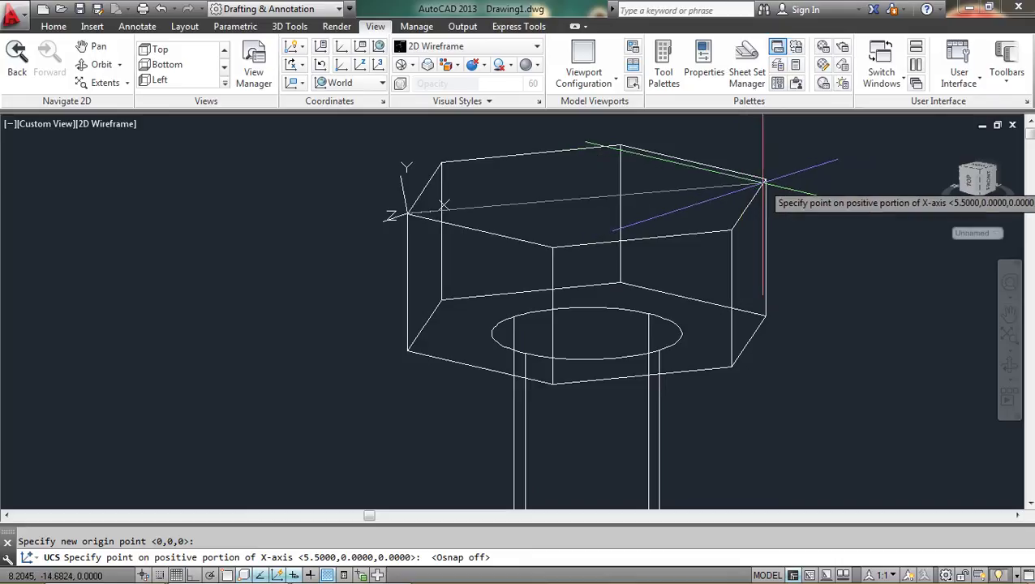
pyautogui.scroll(-2, 734, 238)
pyautogui.scroll(6, 633, 268)
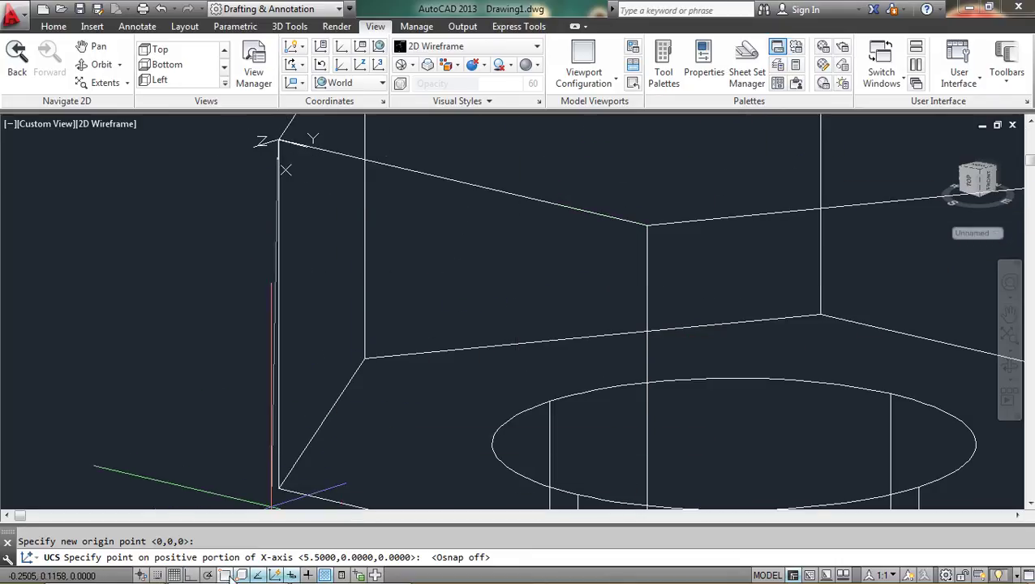
pyautogui.scroll(-4, 674, 296)
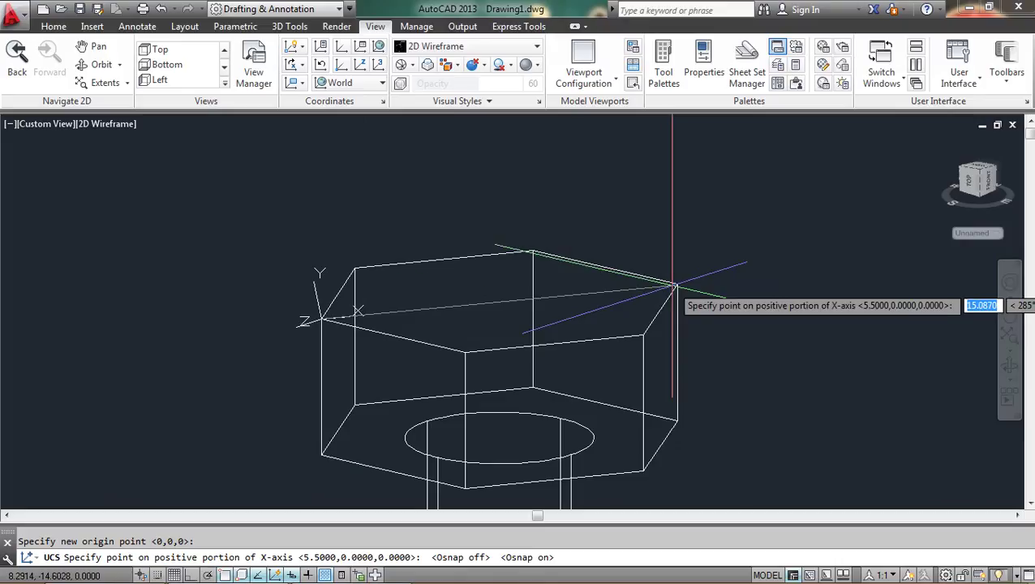
pyautogui.moveTo(555, 315); pyautogui.dragTo(714, 231, button='middle')
pyautogui.press('Escape')
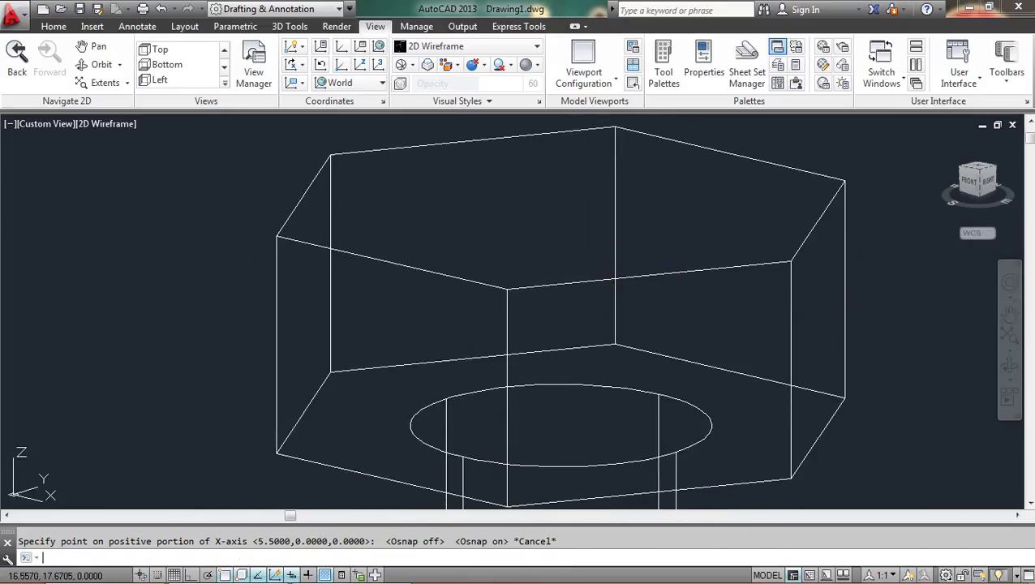
pyautogui.press('Escape')
# Step: Define a 3-point UCS with its origin at an upper hexagon corner, X toward the opposite upper corner and Y down the vertical edge
pyautogui.click(984, 176)
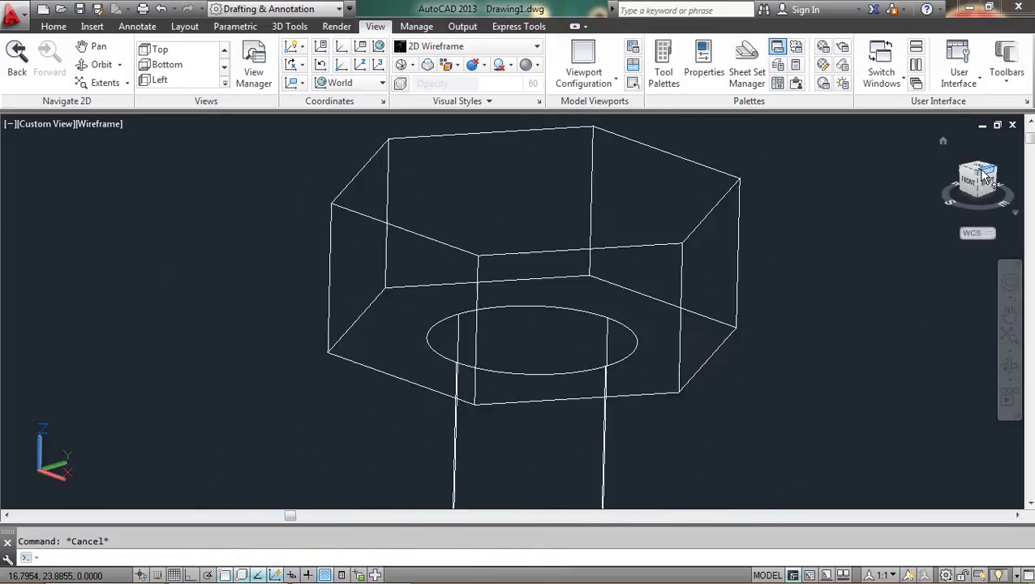
pyautogui.keyDown('shift'); pyautogui.moveTo(538, 316); pyautogui.dragTo(631, 231, button='middle'); pyautogui.keyUp('shift')
pyautogui.scroll(4, 596, 273)
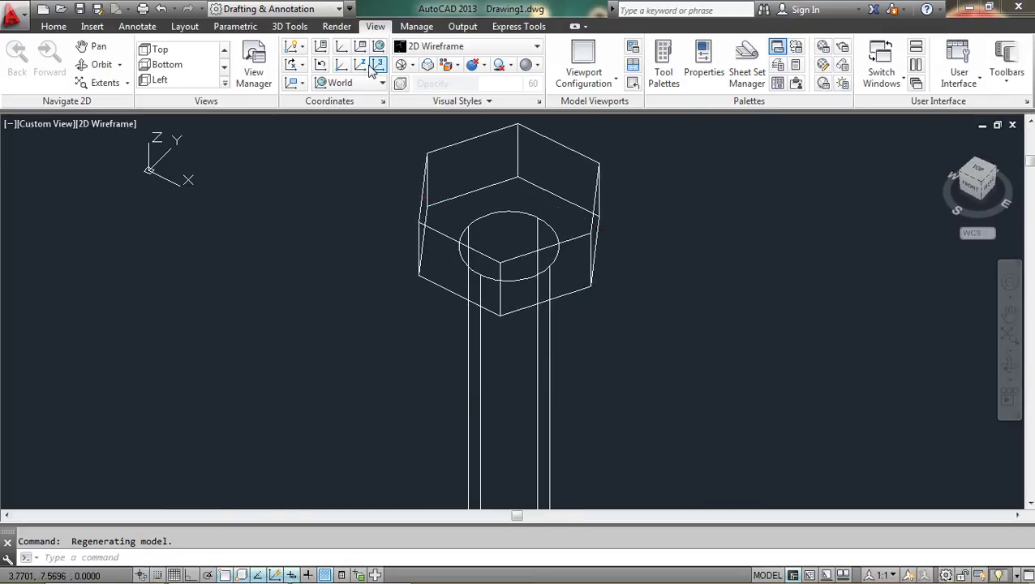
pyautogui.click(379, 67)
pyautogui.scroll(5, 418, 223)
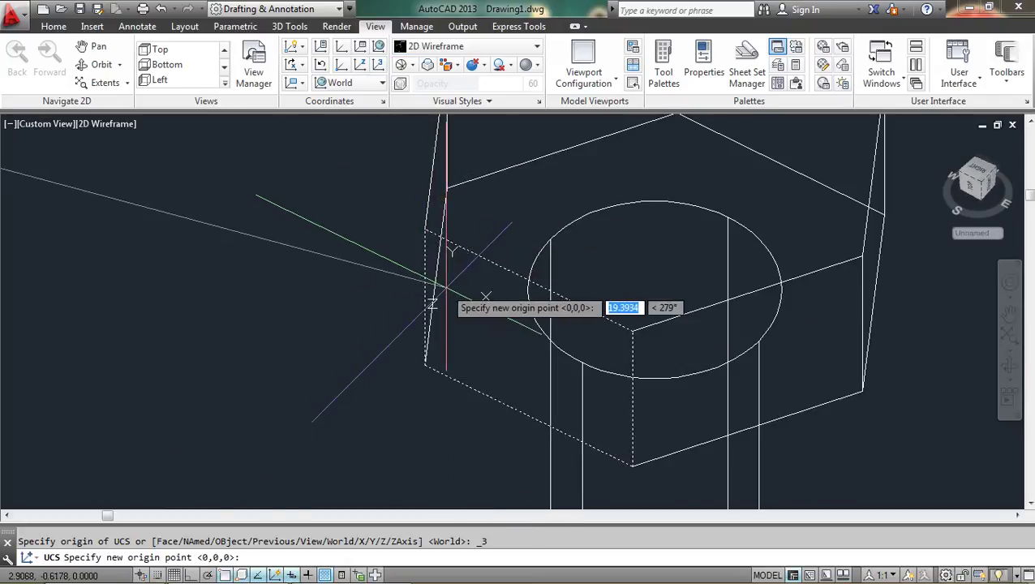
pyautogui.click(425, 230)
pyautogui.scroll(-3, 471, 243)
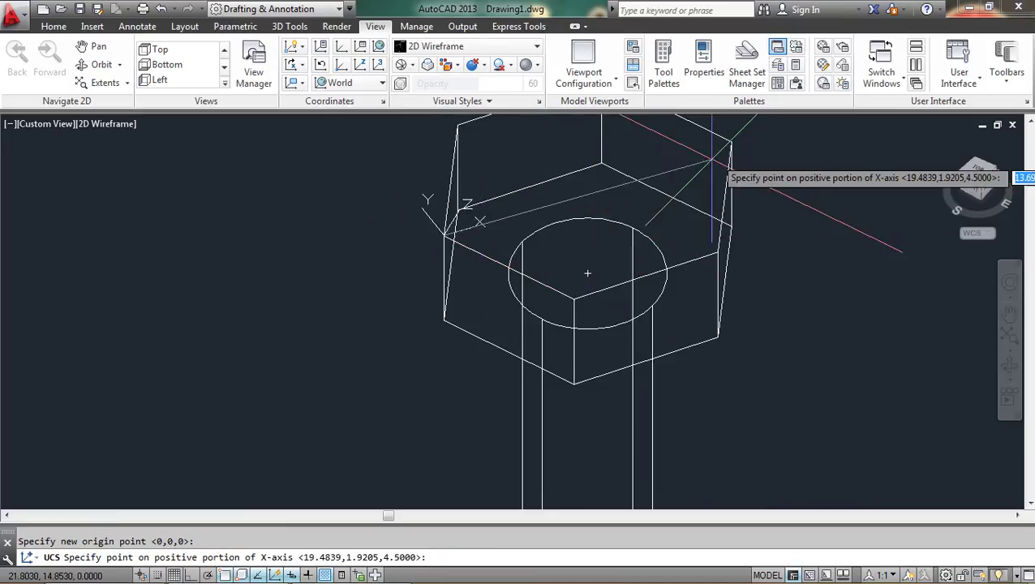
pyautogui.click(723, 142)
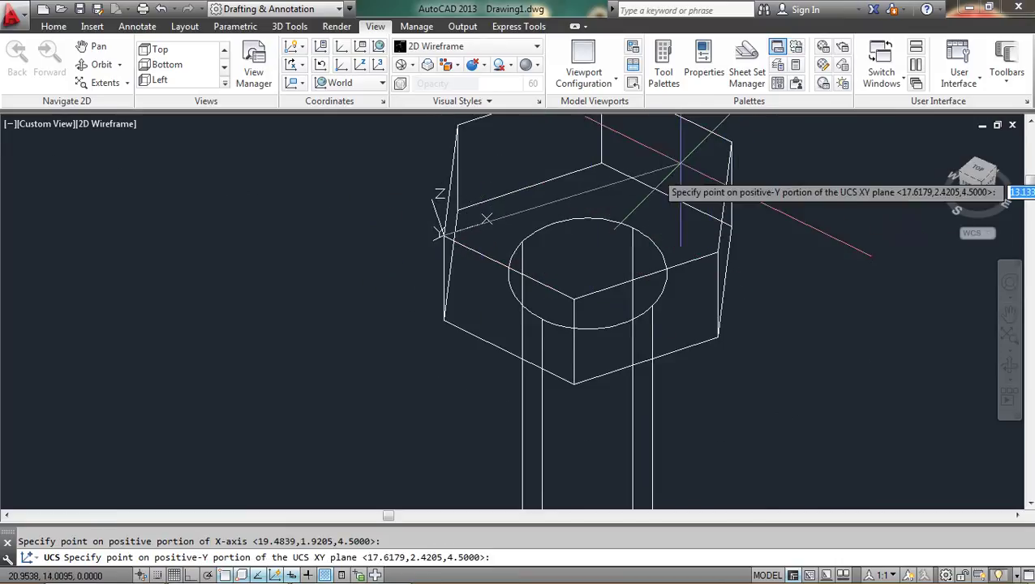
pyautogui.click(438, 319)
# Step: Start a polyline at the hexagon corner origin with Dynamic UCS off and draw a 1.5-unit first segment along X with Ortho on
pyautogui.moveTo(344, 209); pyautogui.dragTo(244, 247, button='middle')
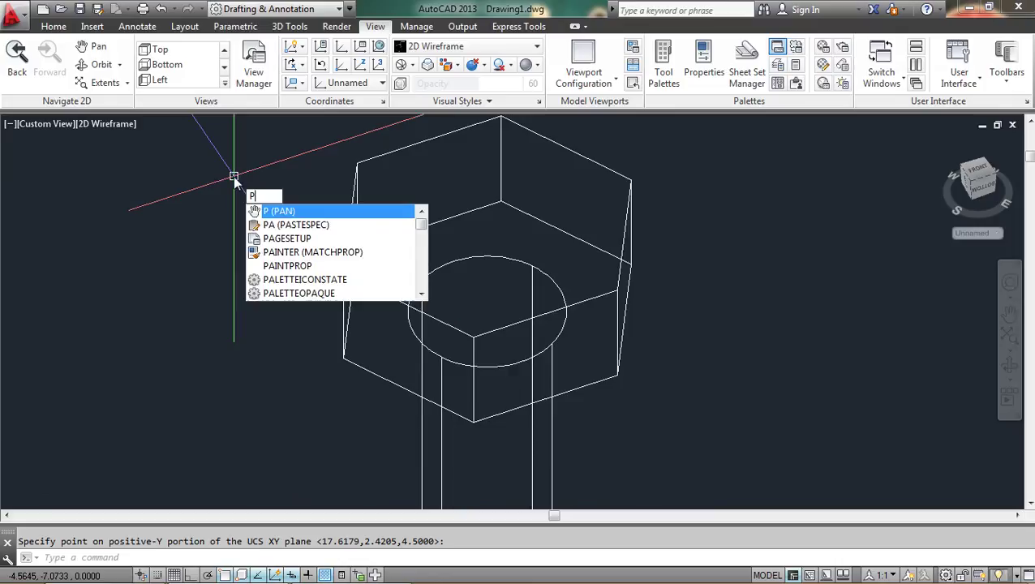
pyautogui.write('l')
pyautogui.press('Return')
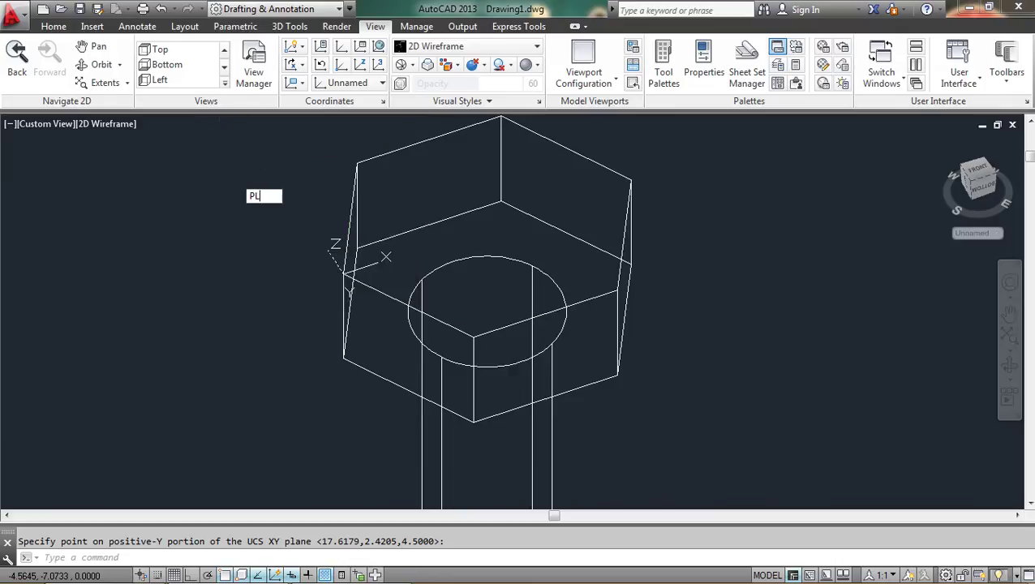
pyautogui.scroll(4, 243, 162)
pyautogui.moveTo(393, 400); pyautogui.dragTo(247, 214, button='middle')
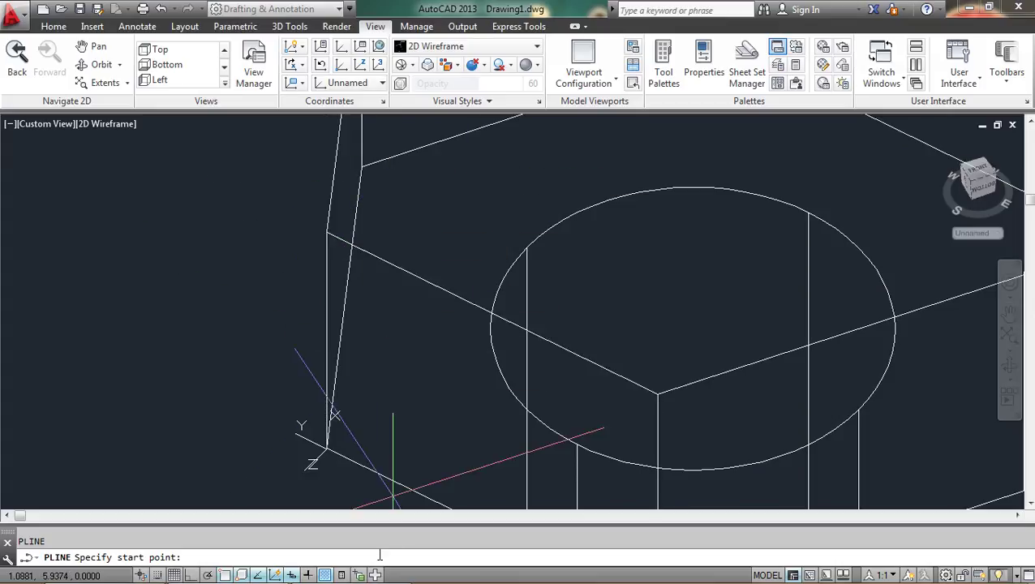
pyautogui.click(276, 576)
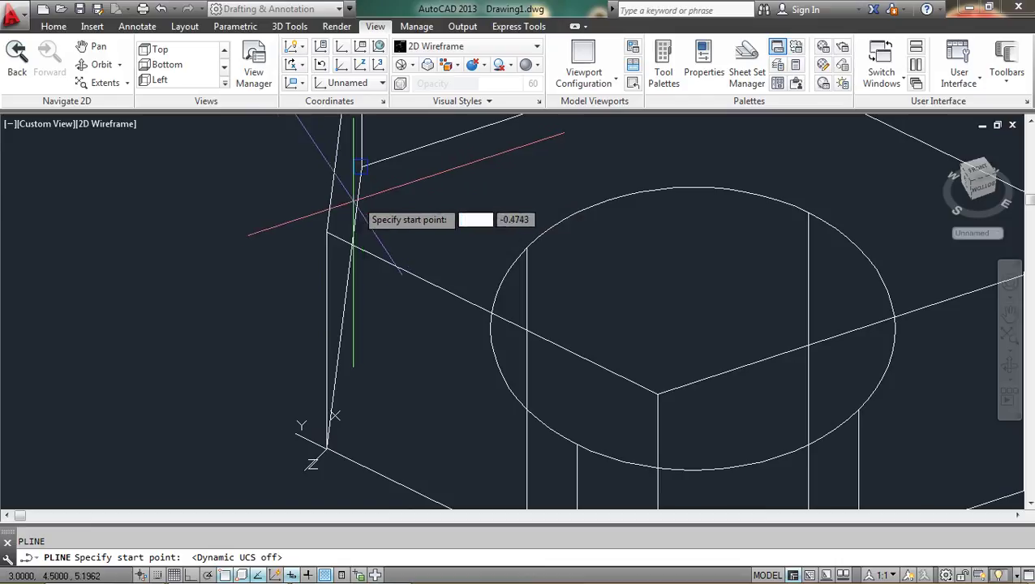
pyautogui.keyDown('shift'); pyautogui.moveTo(327, 235); pyautogui.dragTo(366, 307, button='middle'); pyautogui.keyUp('shift')
pyautogui.scroll(-2, 370, 288)
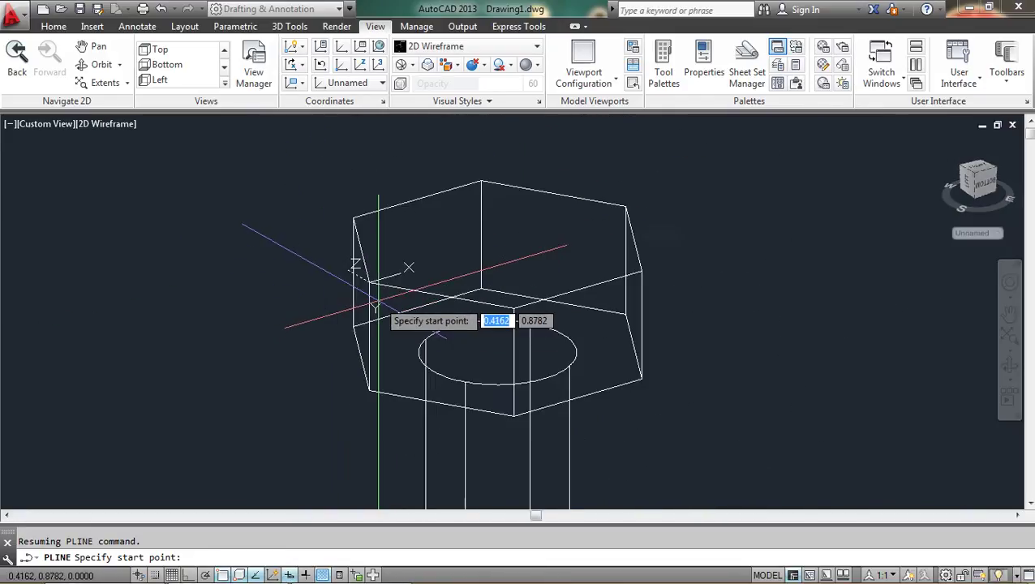
pyautogui.scroll(2, 357, 280)
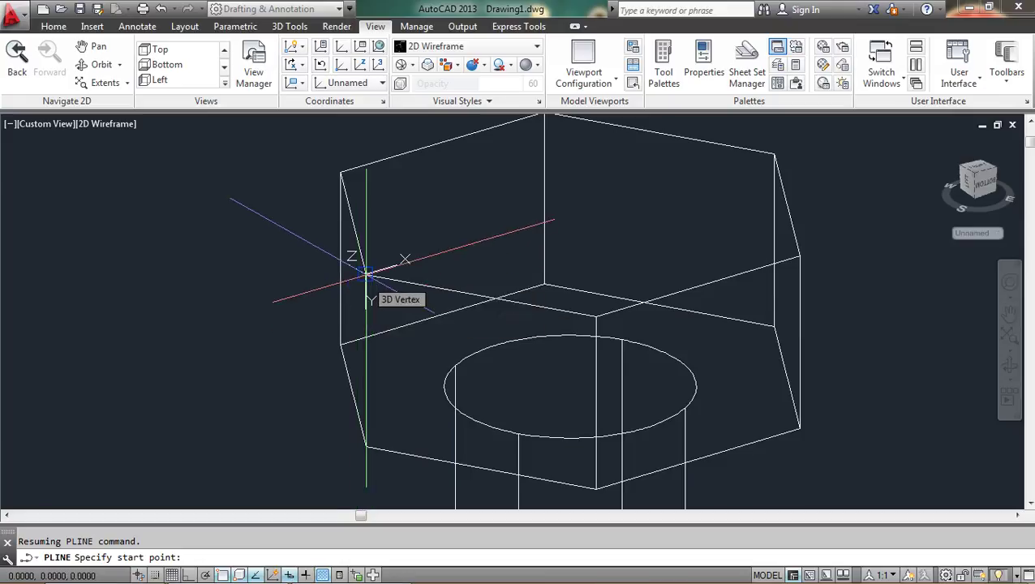
pyautogui.click(366, 275)
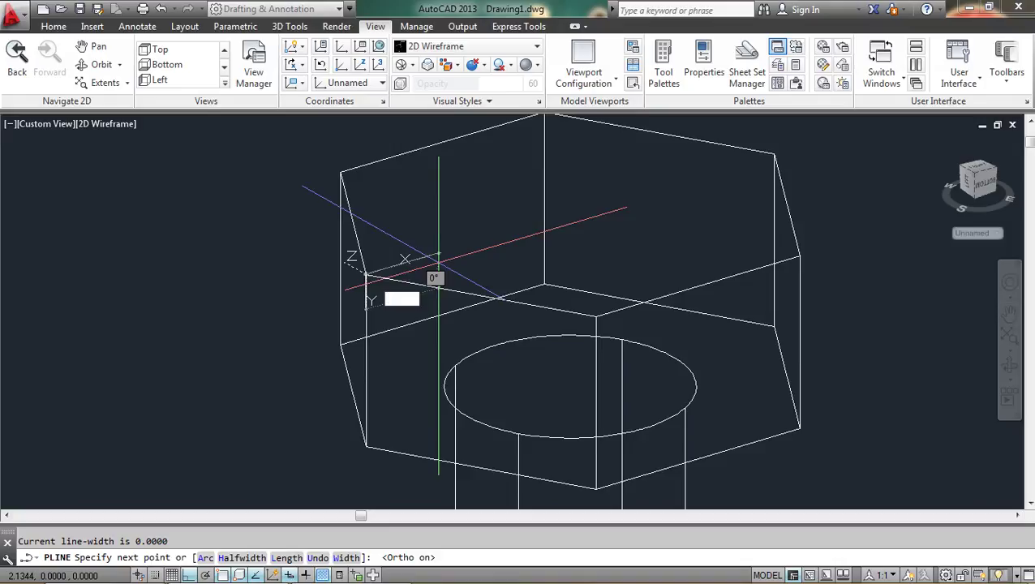
pyautogui.press('Return')
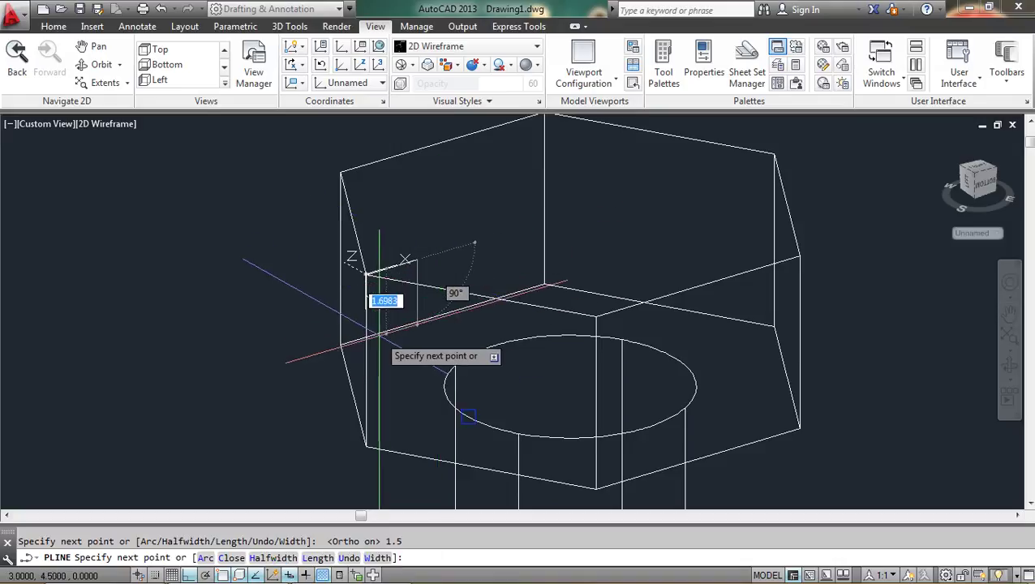
# Step: With Ortho off, add a 1.5-unit polyline segment sloping back down toward the head's vertical edge, and end the polyline
pyautogui.press('F8')
pyautogui.scroll(2, 379, 332)
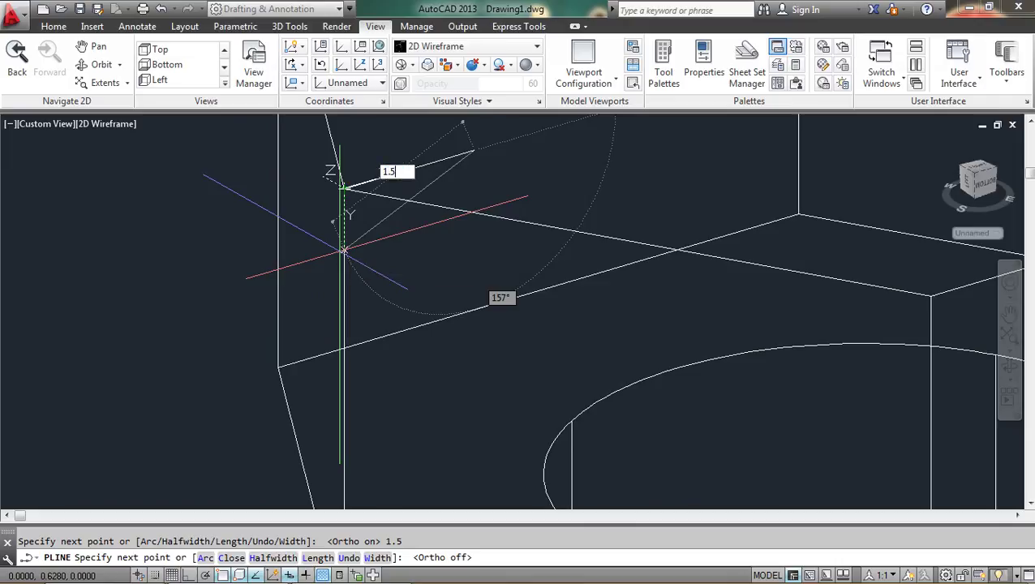
pyautogui.press('Return')
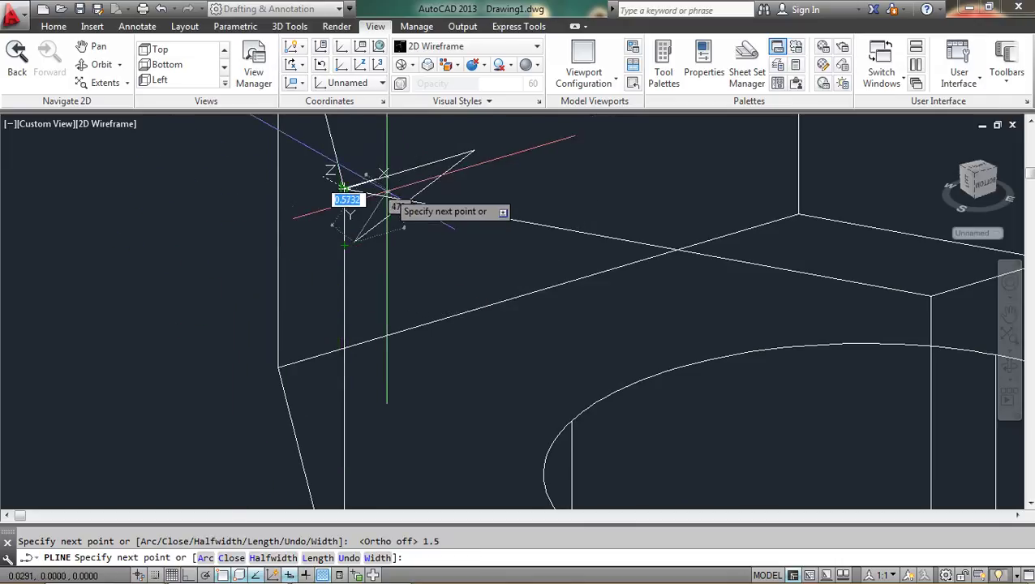
pyautogui.scroll(3, 387, 192)
pyautogui.scroll(-2, 352, 219)
pyautogui.scroll(1, 290, 298)
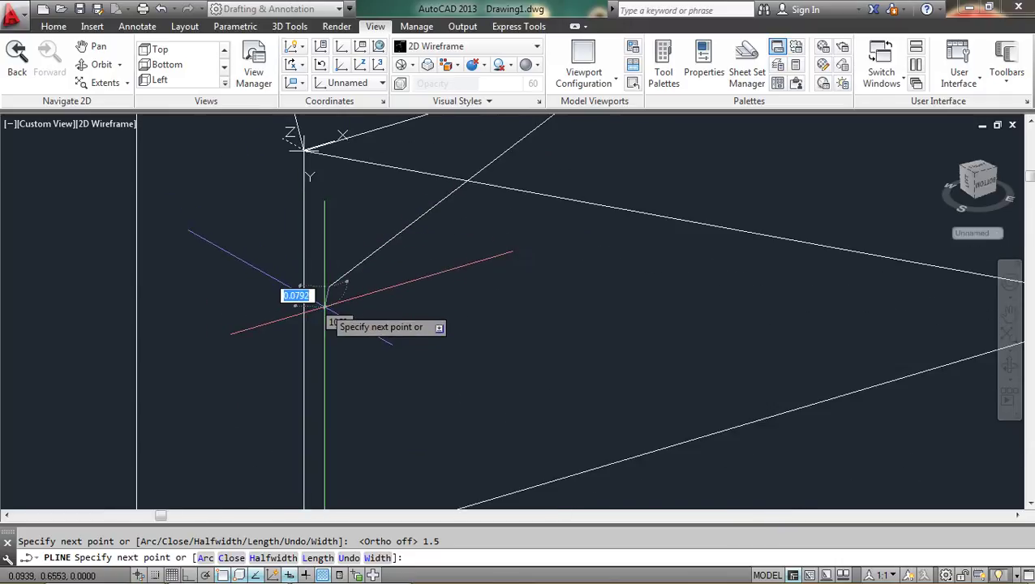
pyautogui.press('Escape')
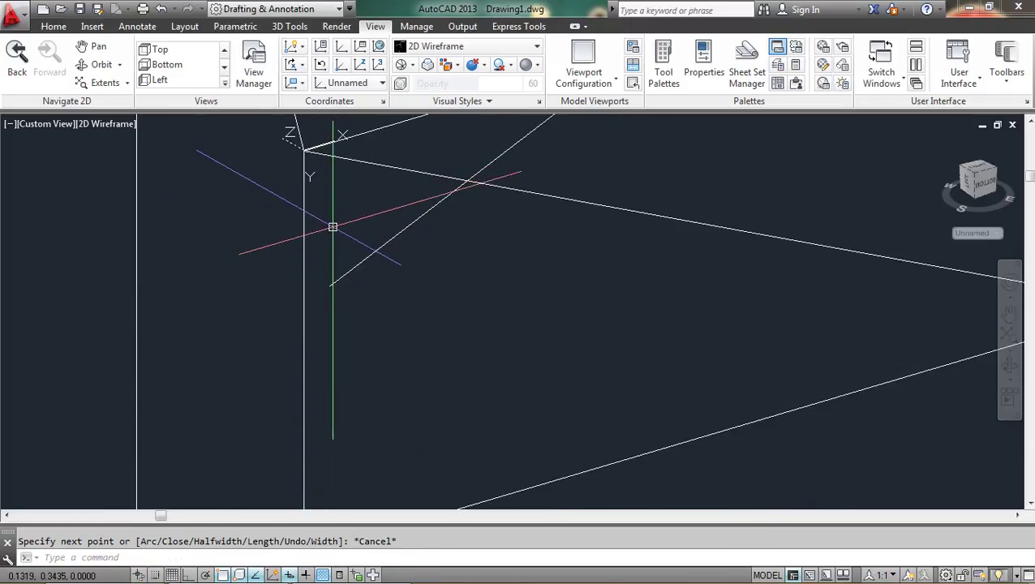
# Step: Draw a second polyline from the corner origin down the head's vertical edge, reaching past the sloped segment's end
pyautogui.press('Return')
pyautogui.click(304, 148)
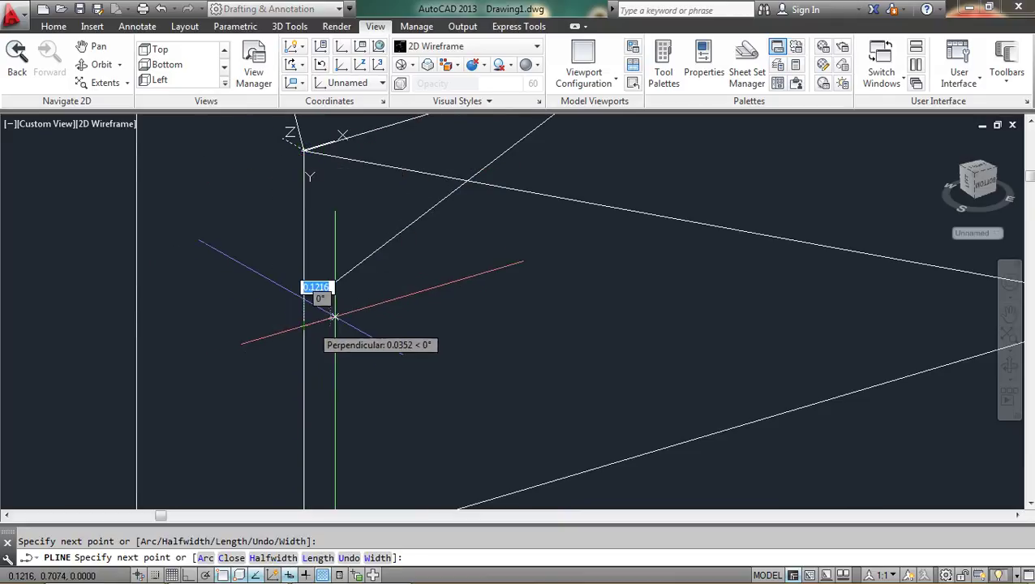
pyautogui.press('Escape')
# Step: Extend the sloped segment to meet the vertical polyline on the head's edge
pyautogui.moveTo(367, 338); pyautogui.dragTo(400, 327, button='middle')
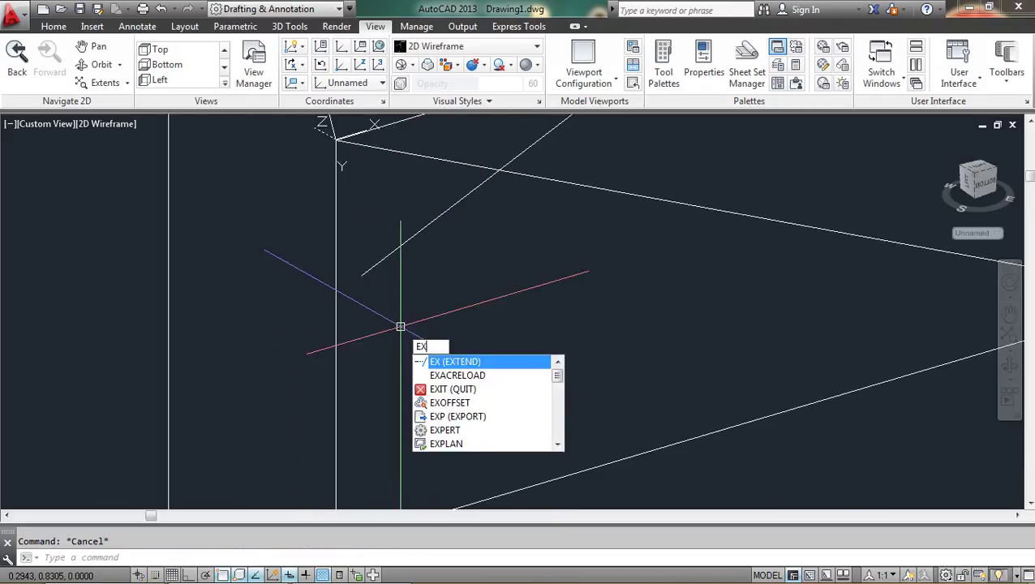
pyautogui.press('Return')
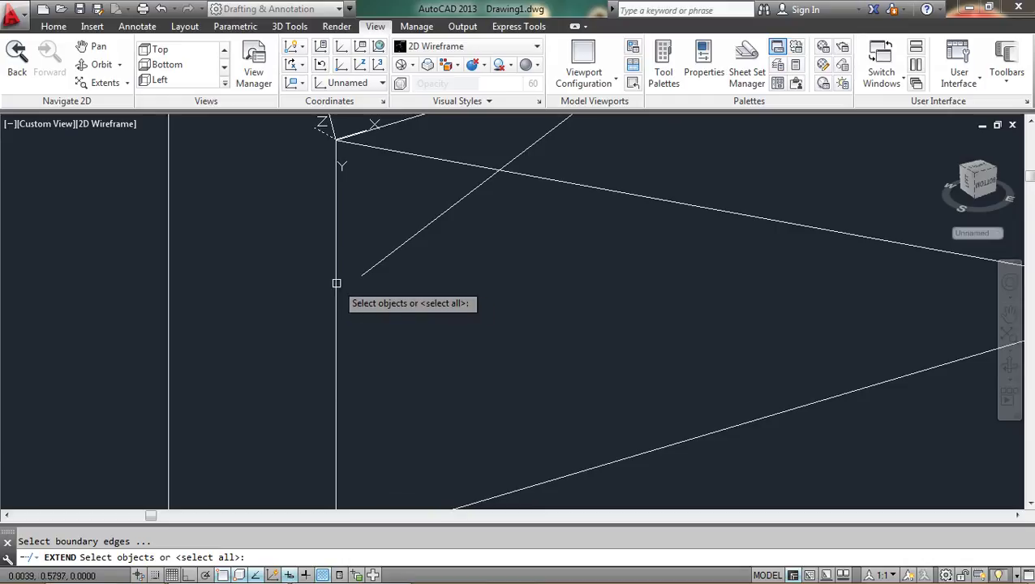
pyautogui.press('Return')
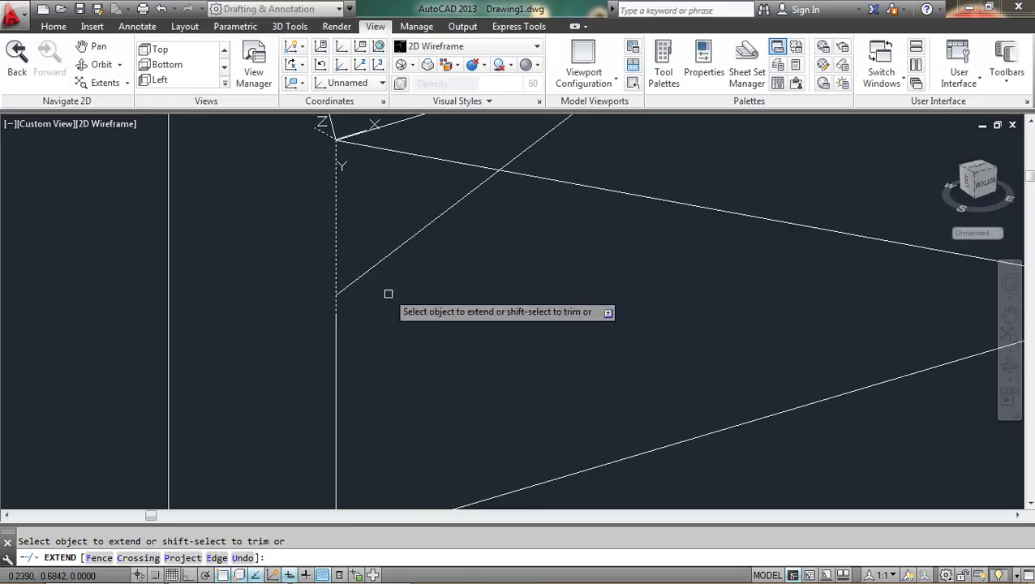
pyautogui.scroll(-2, 367, 316)
pyautogui.press('Escape')
# Step: Trim the vertical polyline's excess below its intersection with the sloped segment
pyautogui.scroll(2, 370, 323)
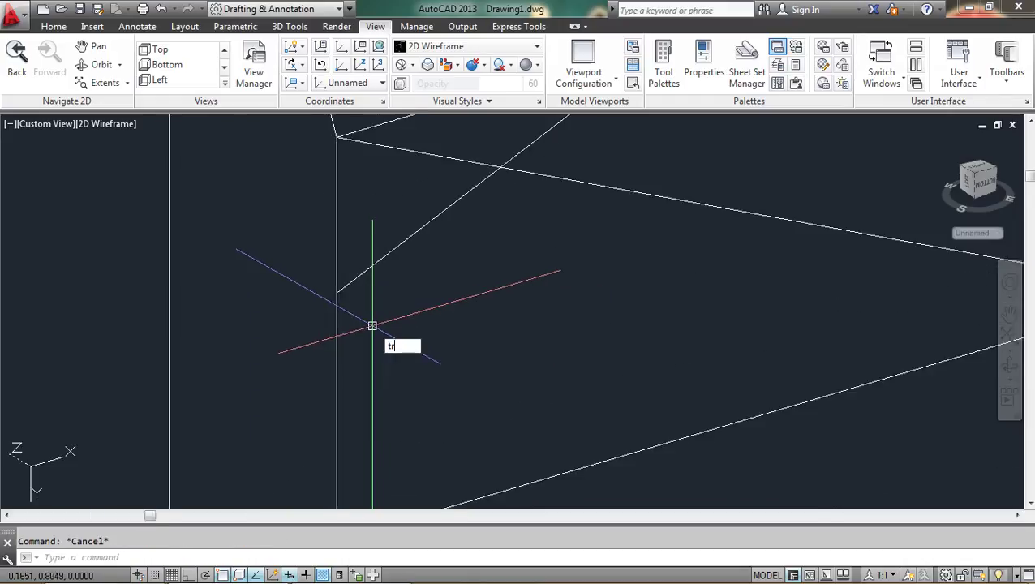
pyautogui.press('Return')
pyautogui.scroll(2, 333, 317)
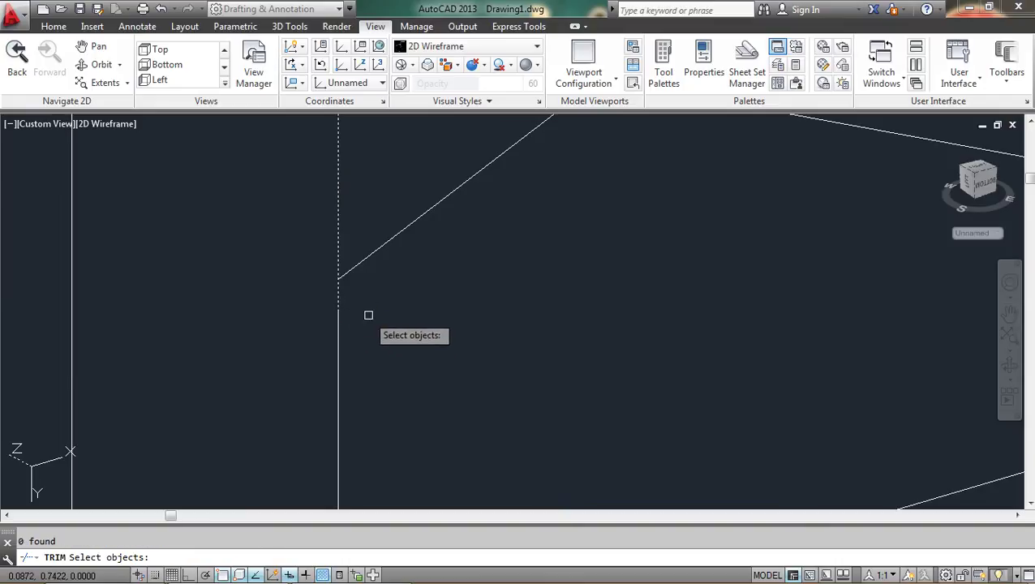
pyautogui.press('Return')
pyautogui.press('Return')
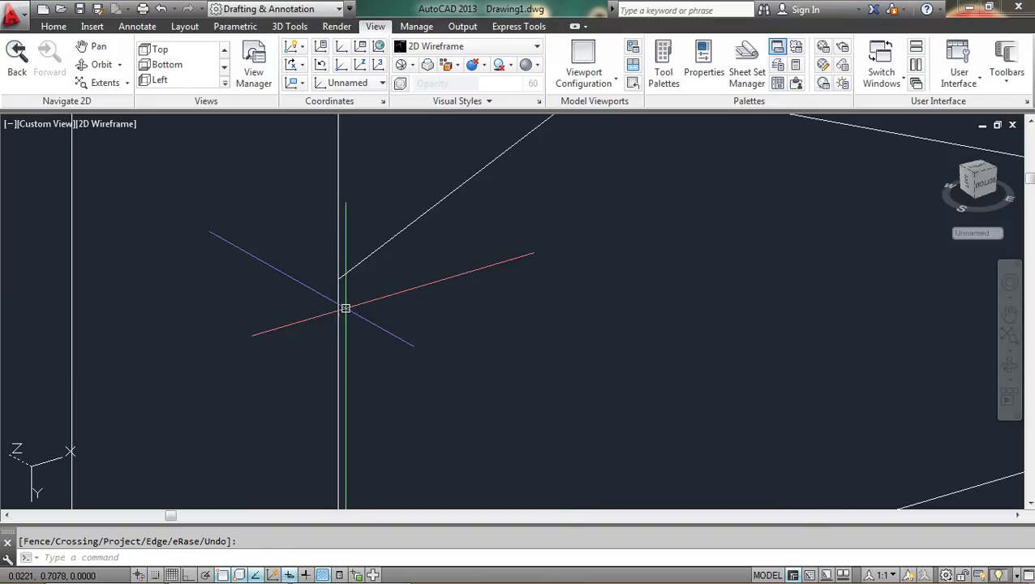
pyautogui.press('Escape')
pyautogui.press('Return')
pyautogui.press('Return')
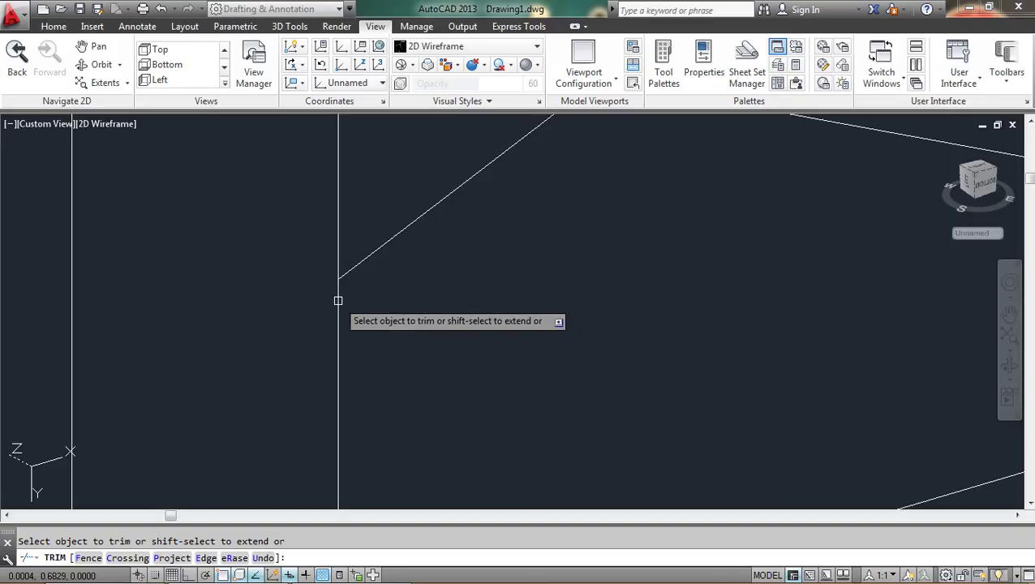
pyautogui.scroll(-2, 367, 279)
pyautogui.press('Escape')
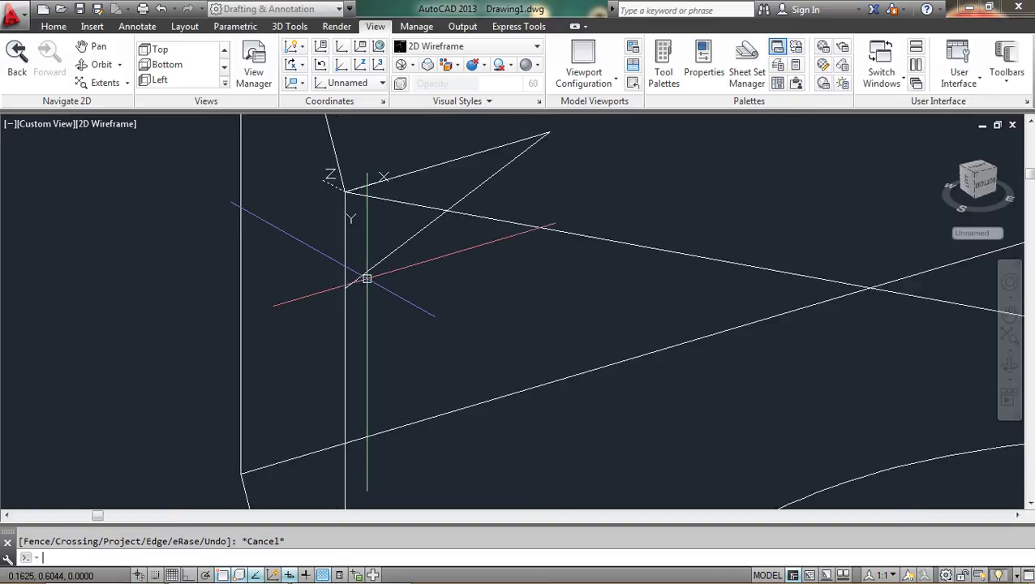
# Step: Revolve the triangular corner profile 360 degrees about the bolt axis, from the center of the shank's upper circle to the center of its chamfered end
pyautogui.moveTo(369, 272); pyautogui.dragTo(297, 397, button='middle')
pyautogui.keyDown('shift'); pyautogui.moveTo(321, 252); pyautogui.dragTo(376, 355, button='middle'); pyautogui.keyUp('shift')
pyautogui.press('Escape')
pyautogui.keyDown('shift'); pyautogui.moveTo(363, 286); pyautogui.dragTo(404, 313, button='middle'); pyautogui.keyUp('shift')
pyautogui.moveTo(452, 353); pyautogui.dragTo(491, 378, button='middle')
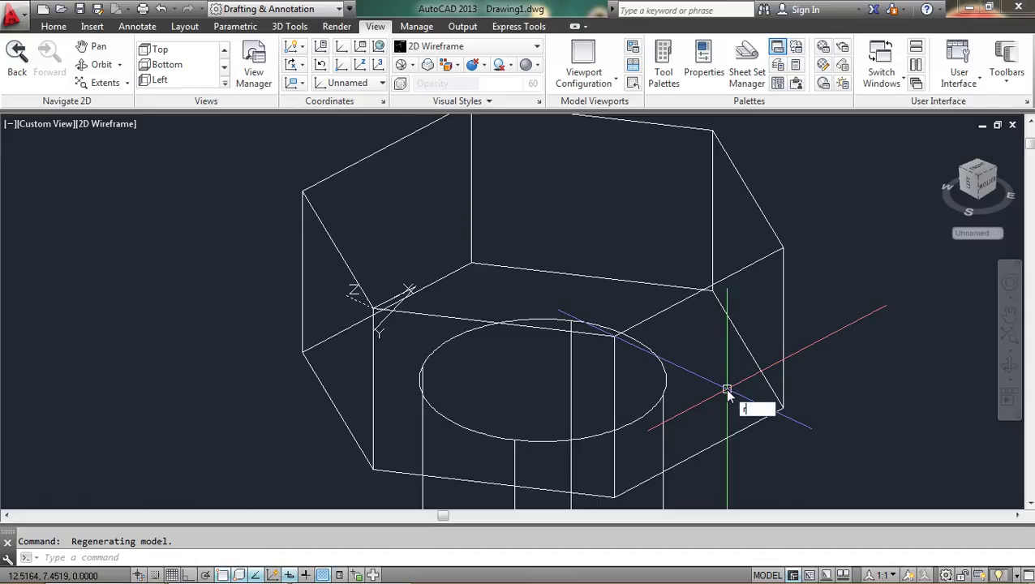
pyautogui.write('rev')
pyautogui.press('Return')
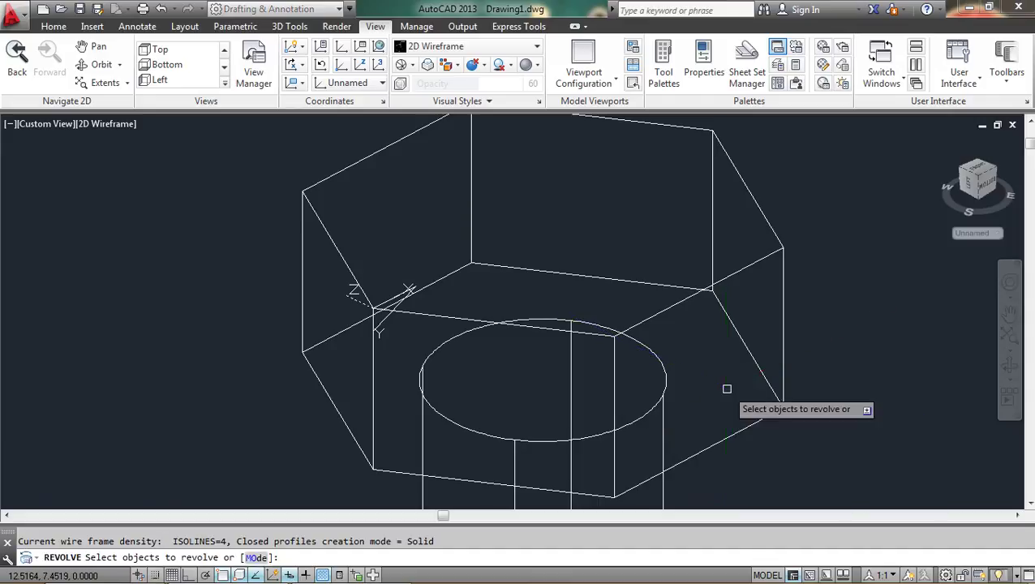
pyautogui.scroll(2, 365, 258)
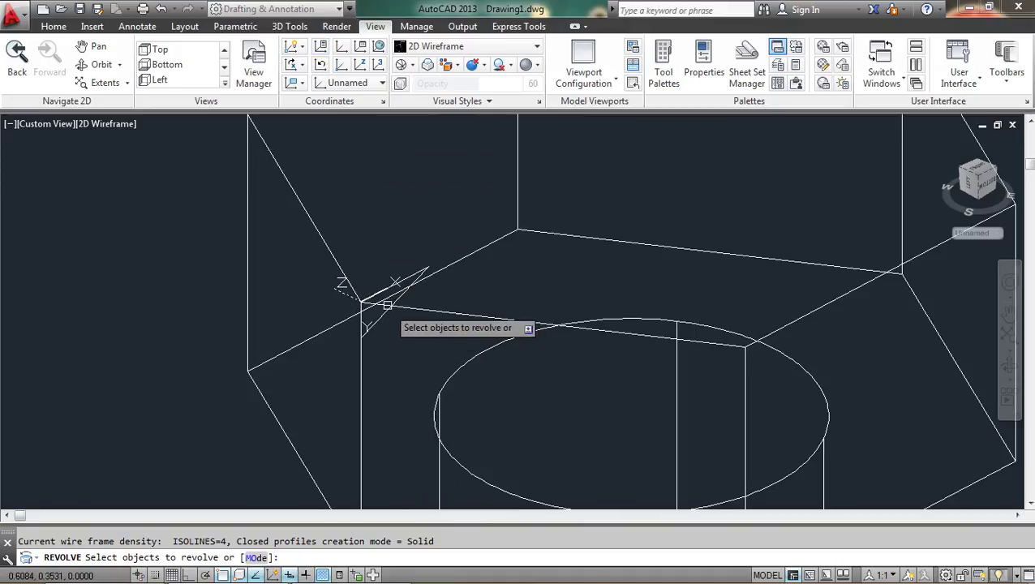
pyautogui.scroll(-4, 385, 287)
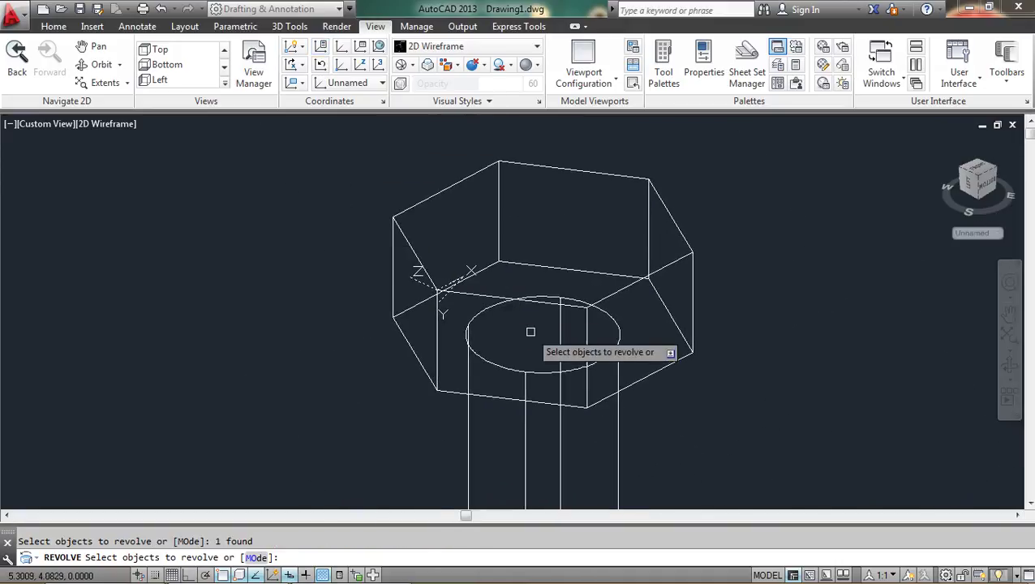
pyautogui.press('Return')
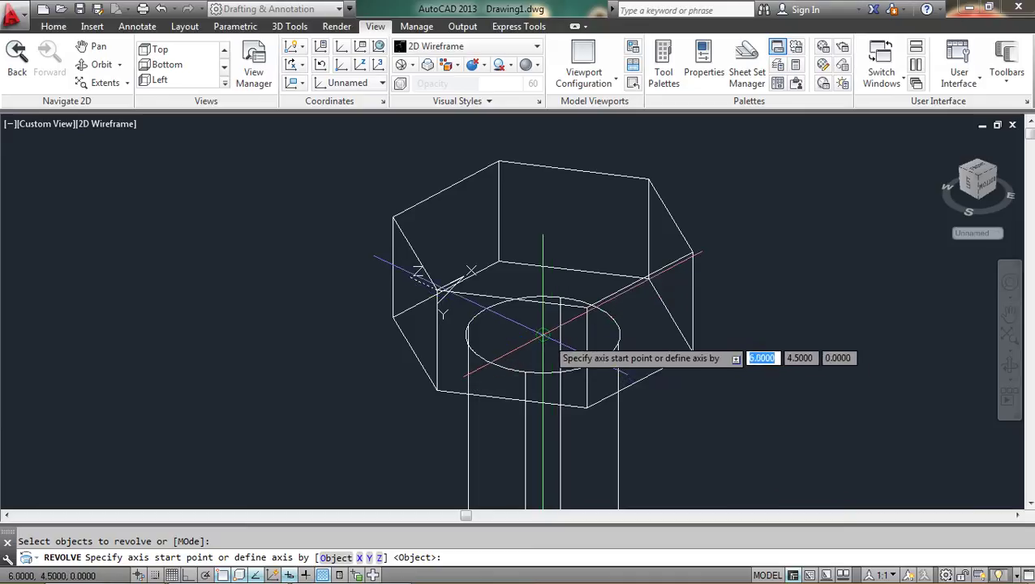
pyautogui.click(543, 335)
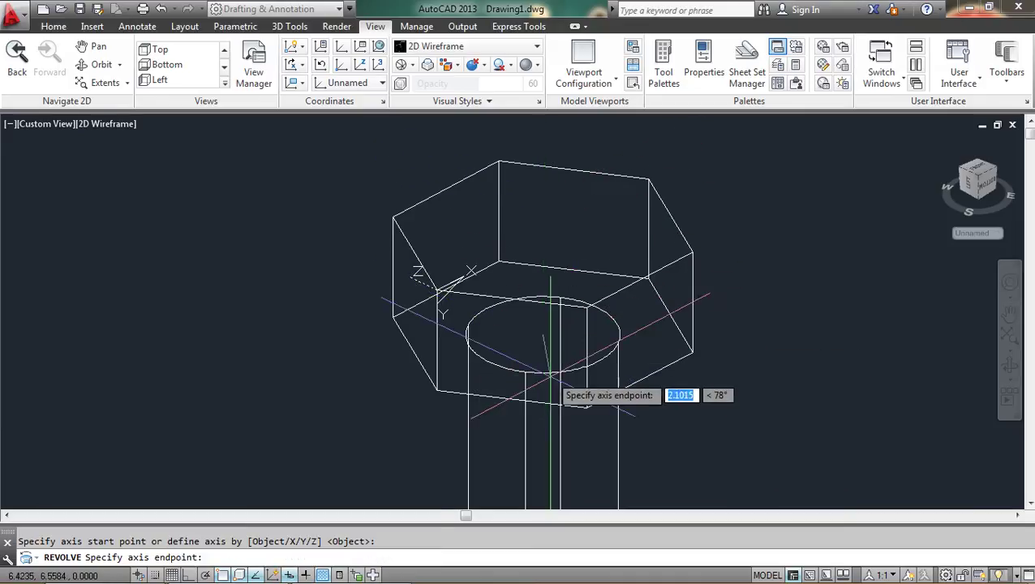
pyautogui.scroll(-4, 579, 412)
pyautogui.moveTo(591, 419); pyautogui.dragTo(596, 181, button='middle')
pyautogui.scroll(2, 563, 434)
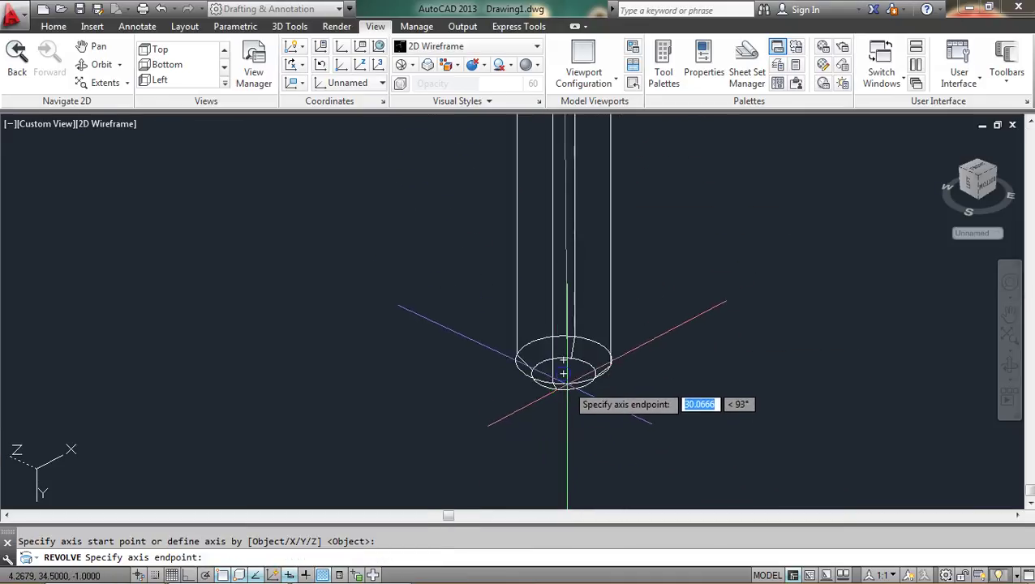
pyautogui.click(563, 373)
pyautogui.scroll(-4, 577, 421)
pyautogui.scroll(2, 589, 331)
pyautogui.moveTo(589, 331); pyautogui.dragTo(575, 382, button='middle')
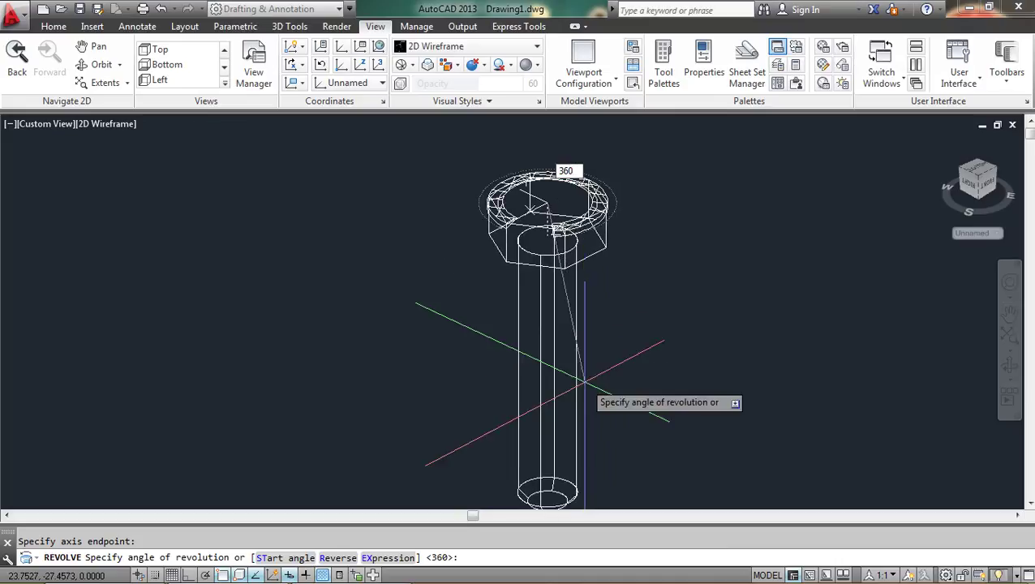
pyautogui.press('Return')
# Step: Check the revolved ring around the head and change the visual style to Shaded
pyautogui.scroll(6, 636, 165)
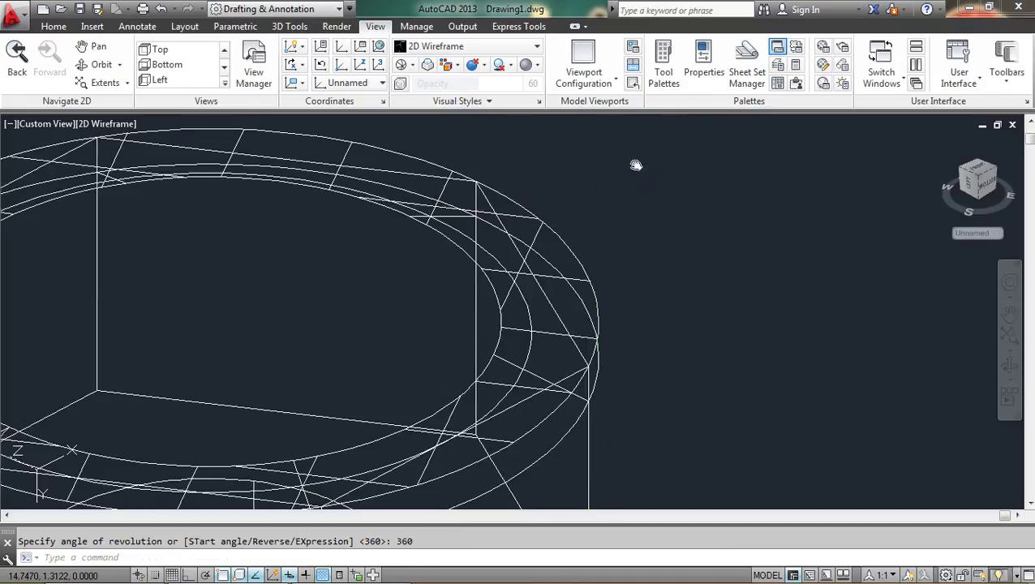
pyautogui.scroll(-5, 693, 173)
pyautogui.click(691, 224)
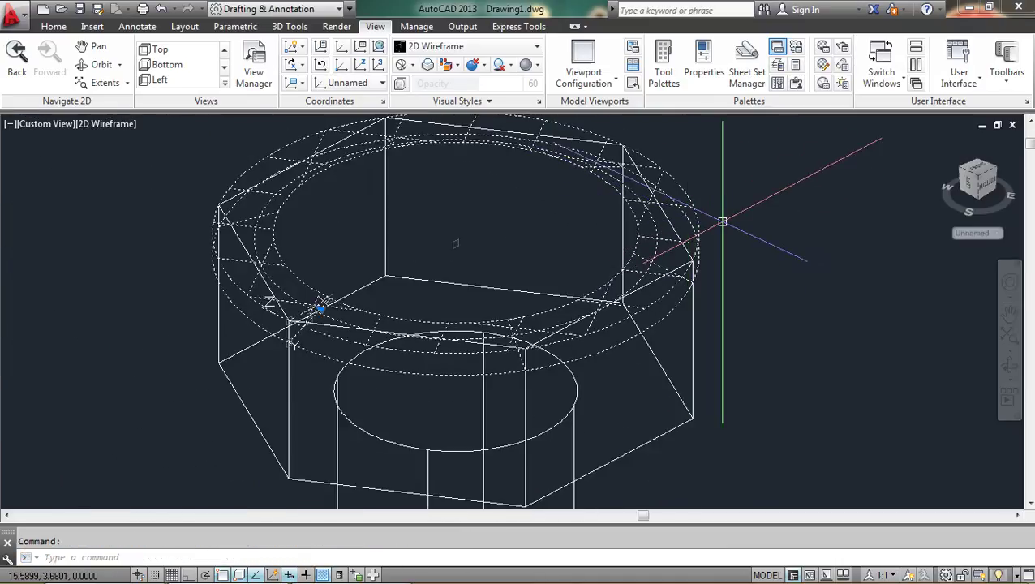
pyautogui.press('Escape')
pyautogui.moveTo(763, 281); pyautogui.dragTo(785, 234, button='middle')
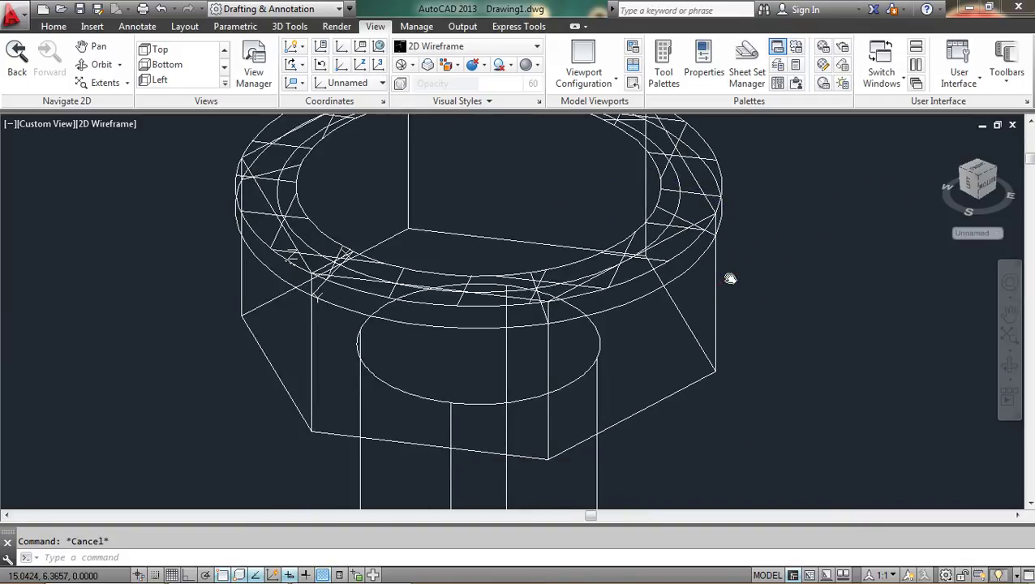
pyautogui.moveTo(730, 278); pyautogui.dragTo(731, 276, button='middle')
pyautogui.write('vs')
pyautogui.press('Return')
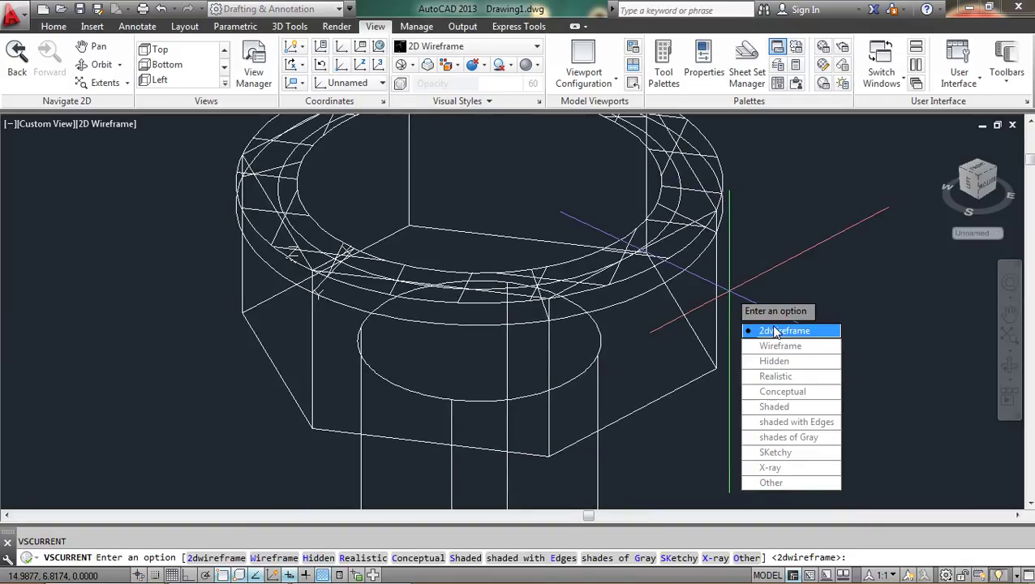
pyautogui.click(778, 407)
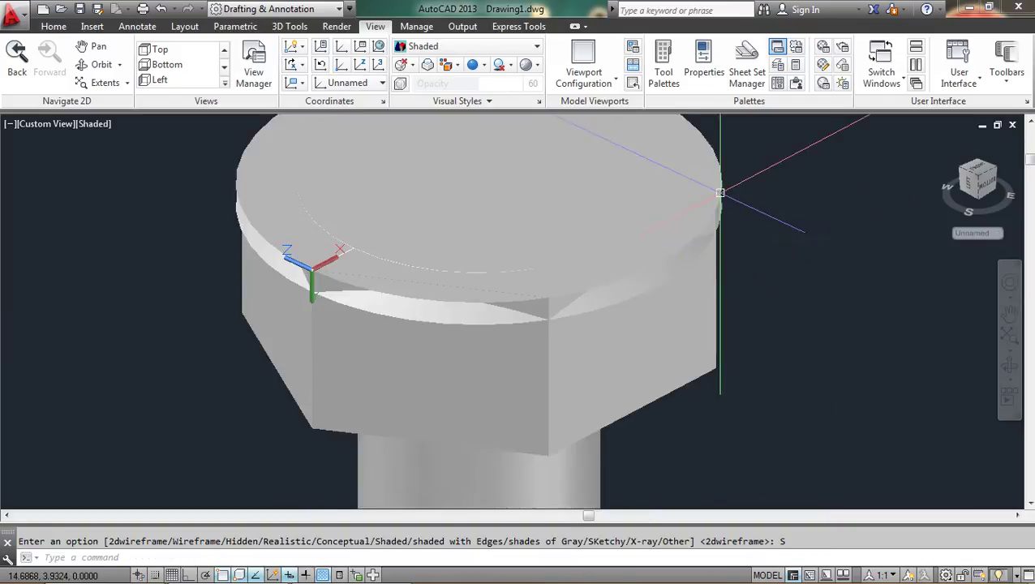
# Step: Inspect the ring on the shaded head up close and undo the recent view changes
pyautogui.scroll(4, 365, 368)
pyautogui.keyDown('shift'); pyautogui.moveTo(371, 368); pyautogui.dragTo(393, 242, button='middle'); pyautogui.keyUp('shift')
pyautogui.hotkey('ctrl', 'z')
pyautogui.hotkey('ctrl', 'z')
pyautogui.hotkey('ctrl', 'z')
pyautogui.hotkey('ctrl', 'z')
pyautogui.hotkey('ctrl', 'z')
pyautogui.hotkey('ctrl', 'z')
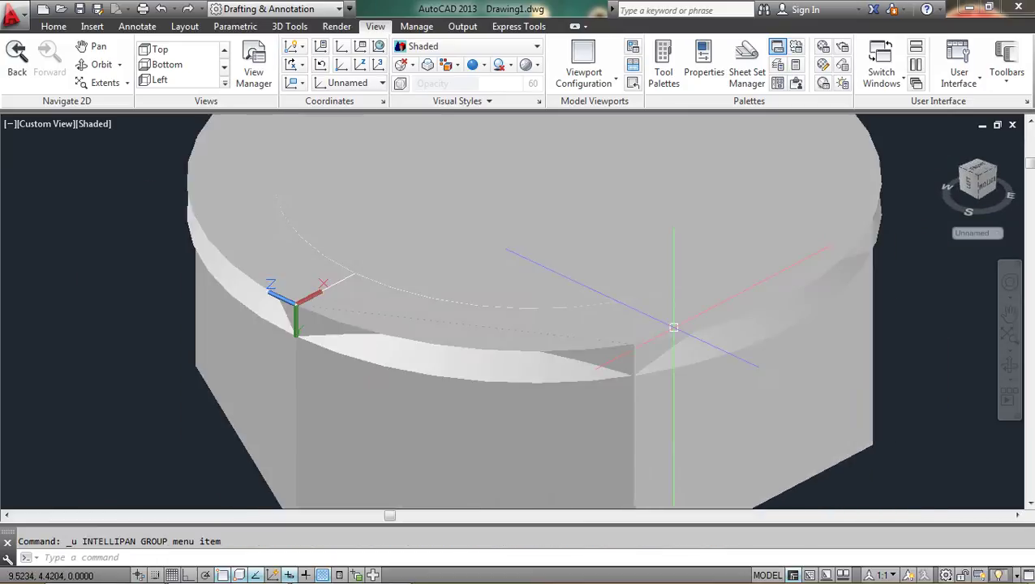
# Step: Undo the change to the Shaded visual style and the revolve of the triangular corner profile
pyautogui.hotkey('ctrl', 'z')
pyautogui.hotkey('ctrl', 'z')
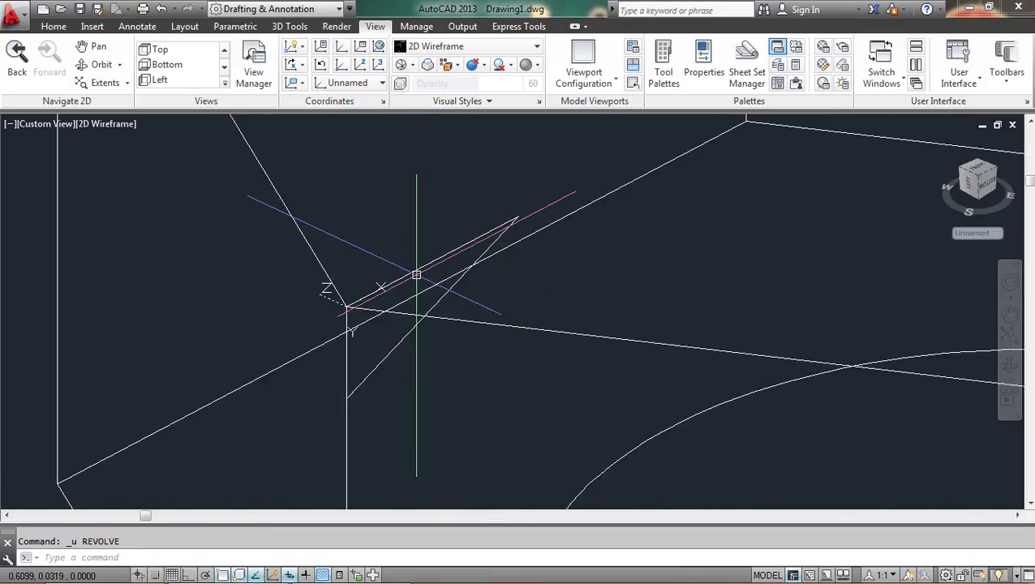
pyautogui.moveTo(414, 277); pyautogui.dragTo(641, 303, button='middle')
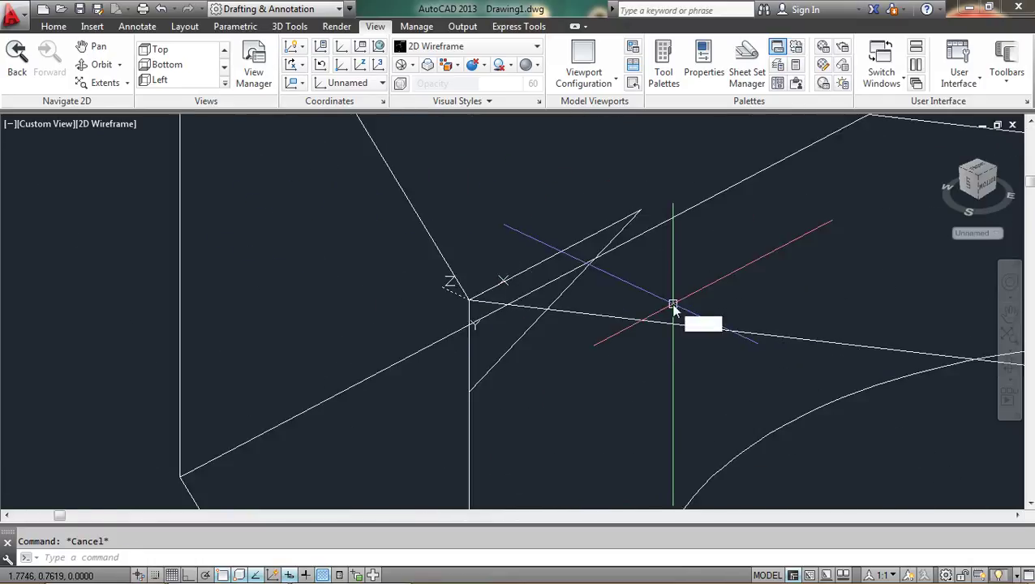
# Step: Join the short vertical segment at the head corner to the sloped polyline, forming one closed triangular profile
pyautogui.press('Return')
pyautogui.scroll(2, 642, 281)
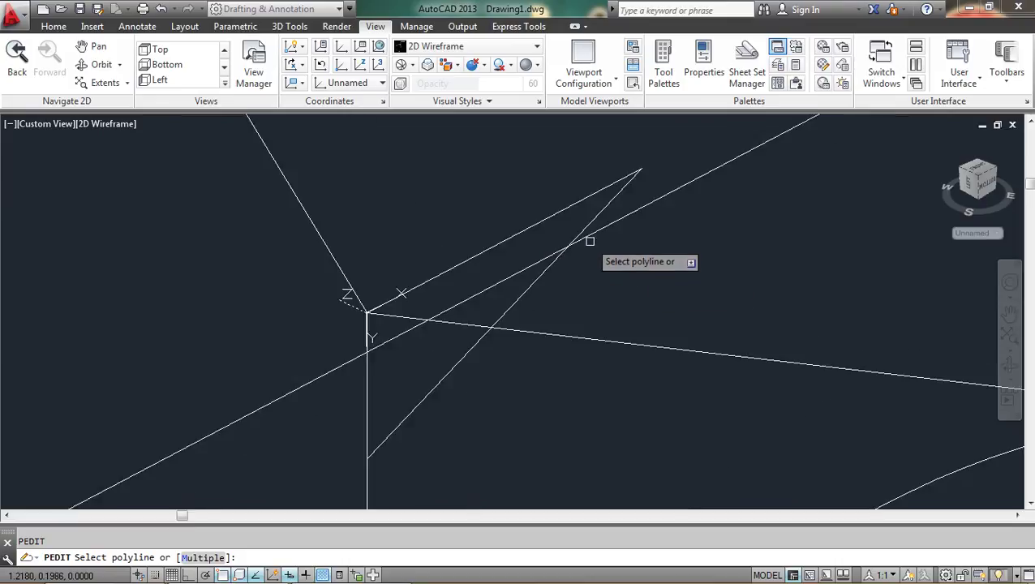
pyautogui.scroll(-2, 611, 298)
pyautogui.click(608, 245)
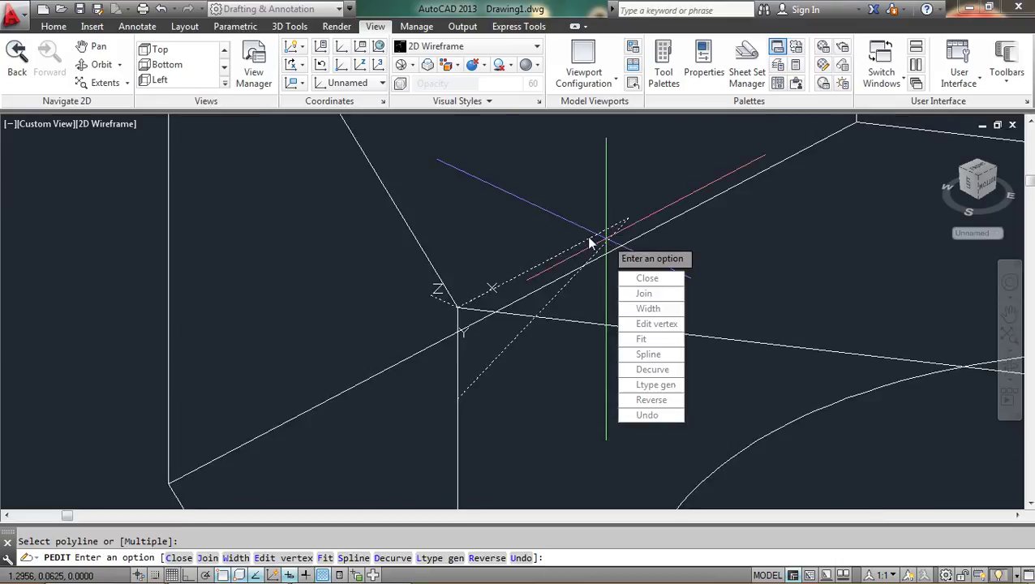
pyautogui.click(657, 296)
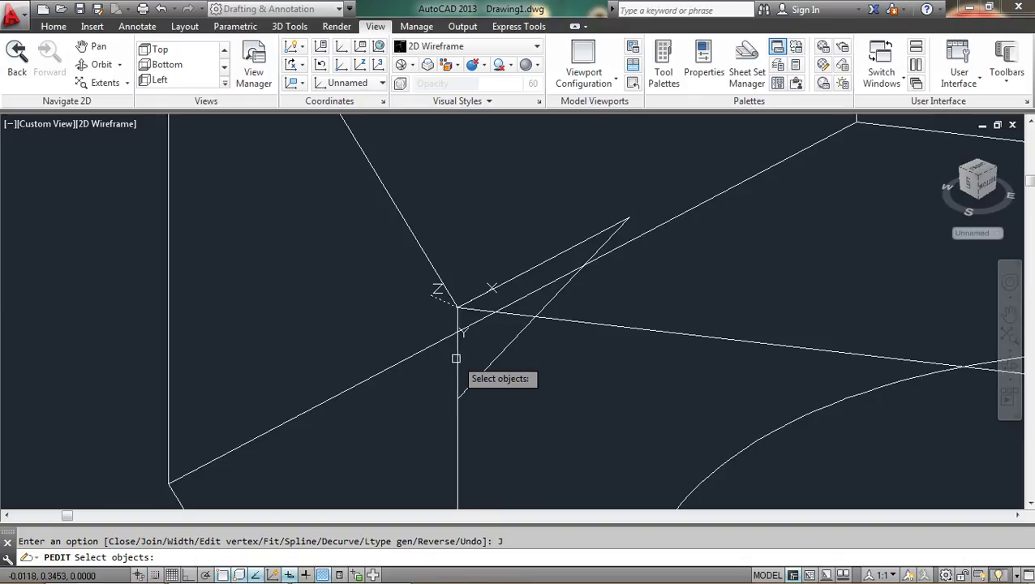
pyautogui.press('Return')
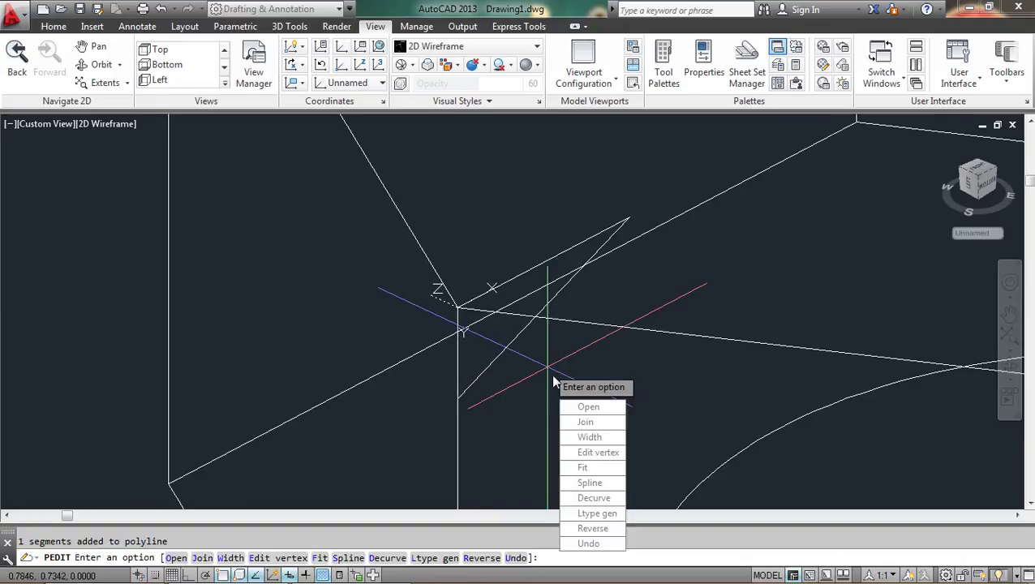
pyautogui.press('Return')
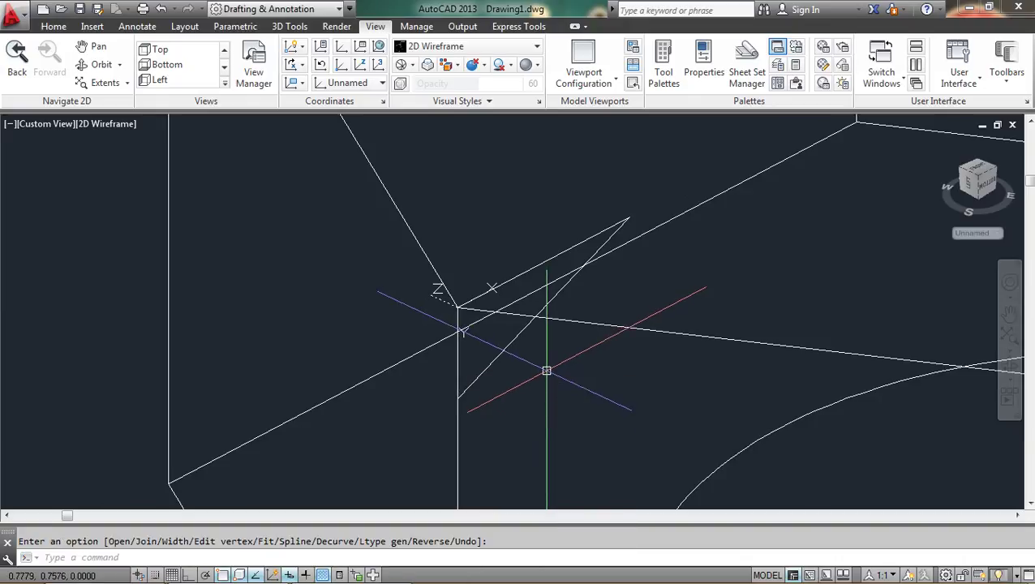
# Step: Check that the triangular corner profile is selected as a single polyline, then clear the selection
pyautogui.click(506, 352)
pyautogui.scroll(-1, 534, 370)
pyautogui.moveTo(565, 381); pyautogui.dragTo(561, 355, button='middle')
pyautogui.scroll(2, 499, 340)
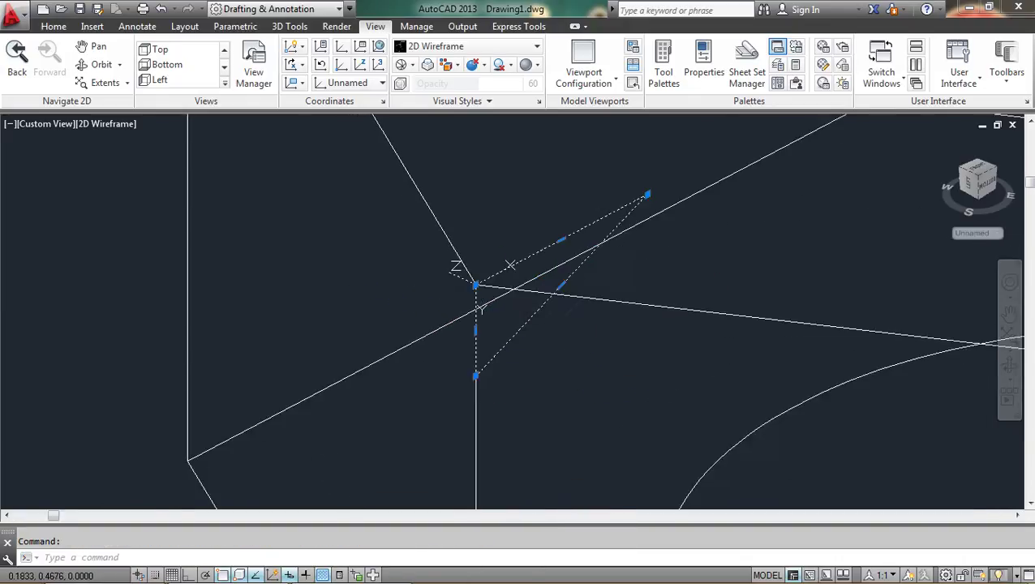
pyautogui.scroll(-1, 480, 284)
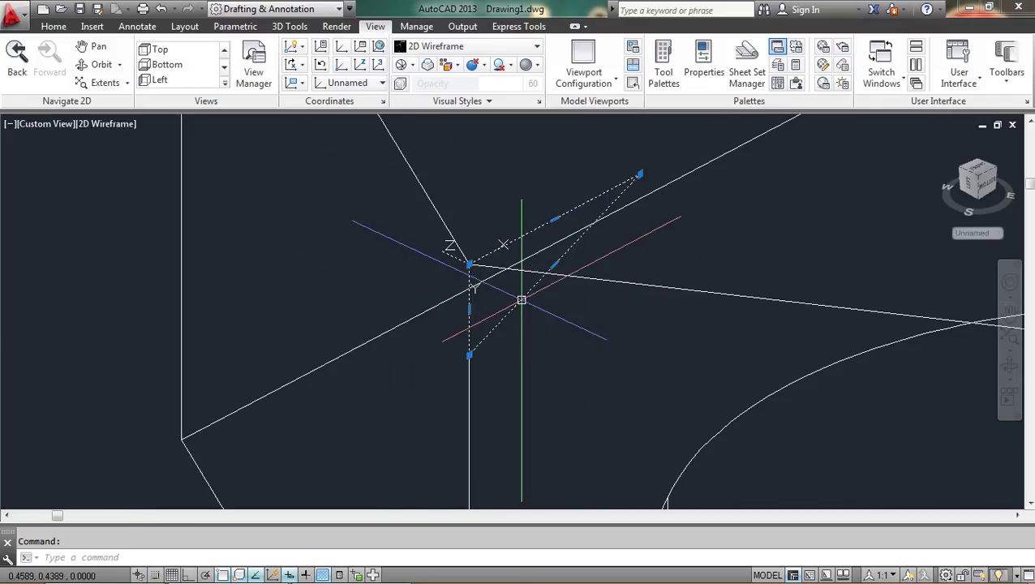
pyautogui.scroll(-3, 522, 301)
pyautogui.press('Escape')
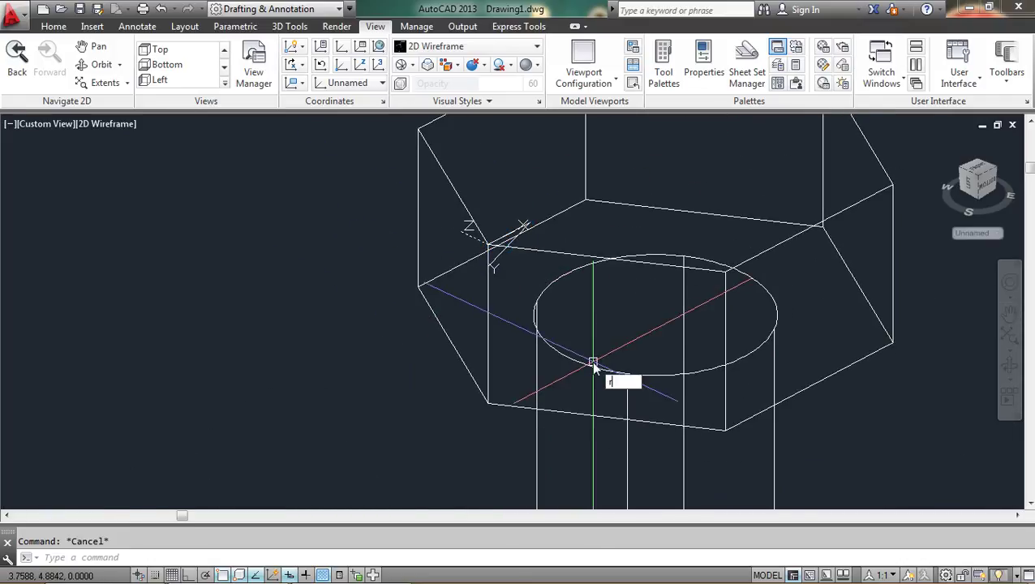
# Step: Revolve the closed triangular profile 360 degrees about the bolt axis, from the center of the chamfered end to the center of the shank's upper circle
pyautogui.write('ev')
pyautogui.press('Return')
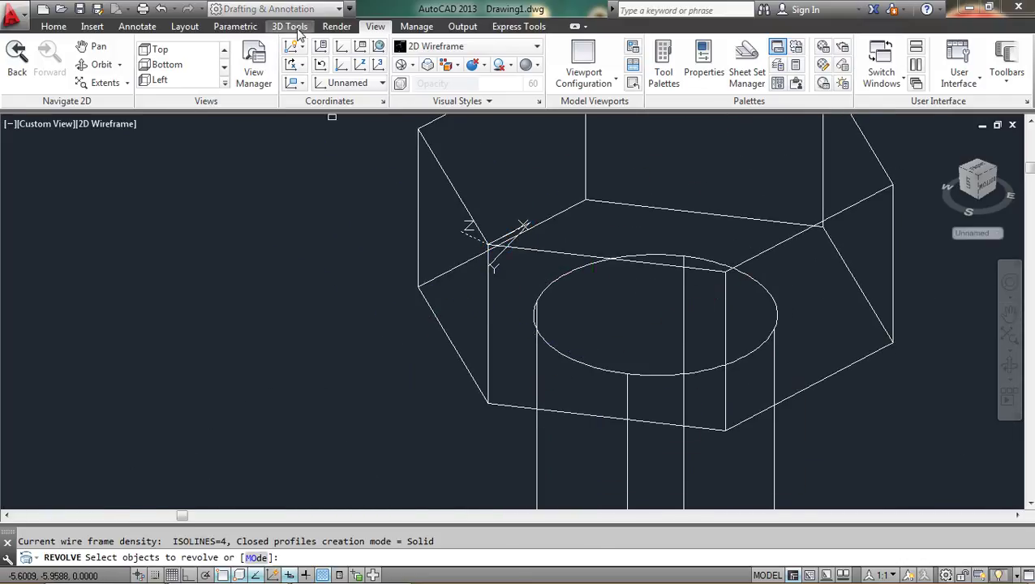
pyautogui.click(294, 27)
pyautogui.scroll(-2, 472, 130)
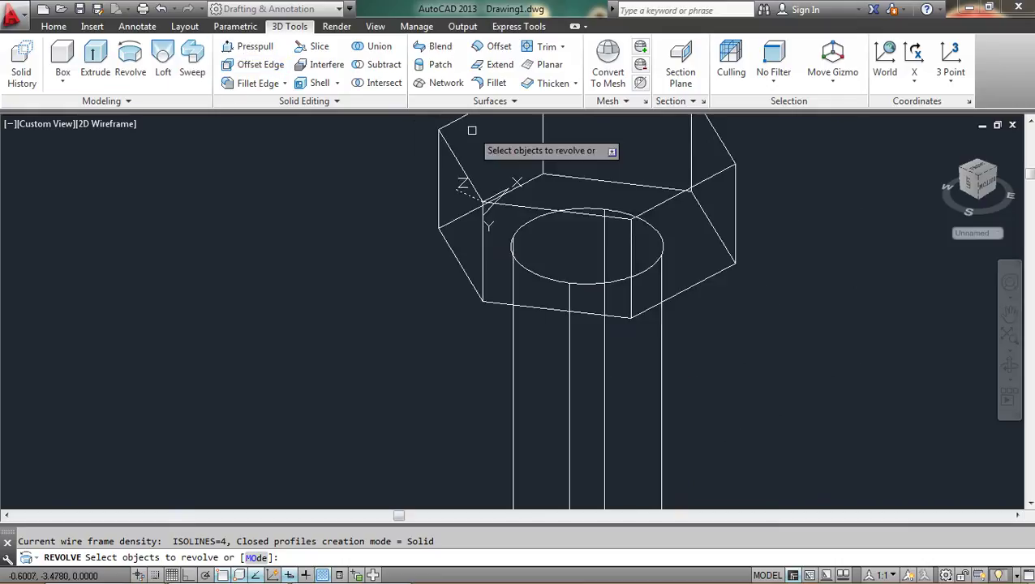
pyautogui.scroll(5, 503, 215)
pyautogui.click(532, 202)
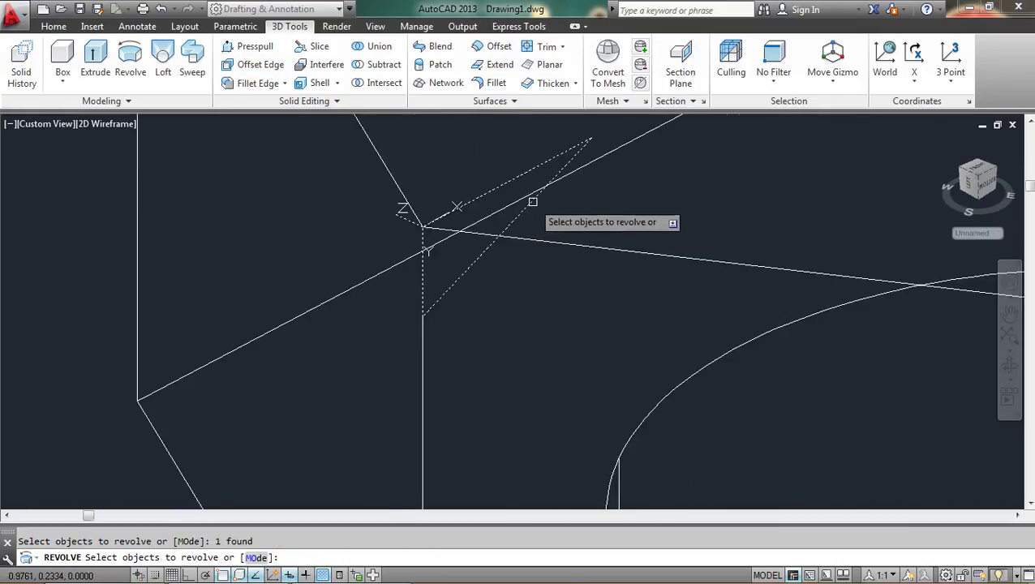
pyautogui.scroll(-3, 583, 229)
pyautogui.moveTo(662, 301); pyautogui.dragTo(578, 119, button='middle')
pyautogui.scroll(-4, 578, 124)
pyautogui.scroll(5, 581, 293)
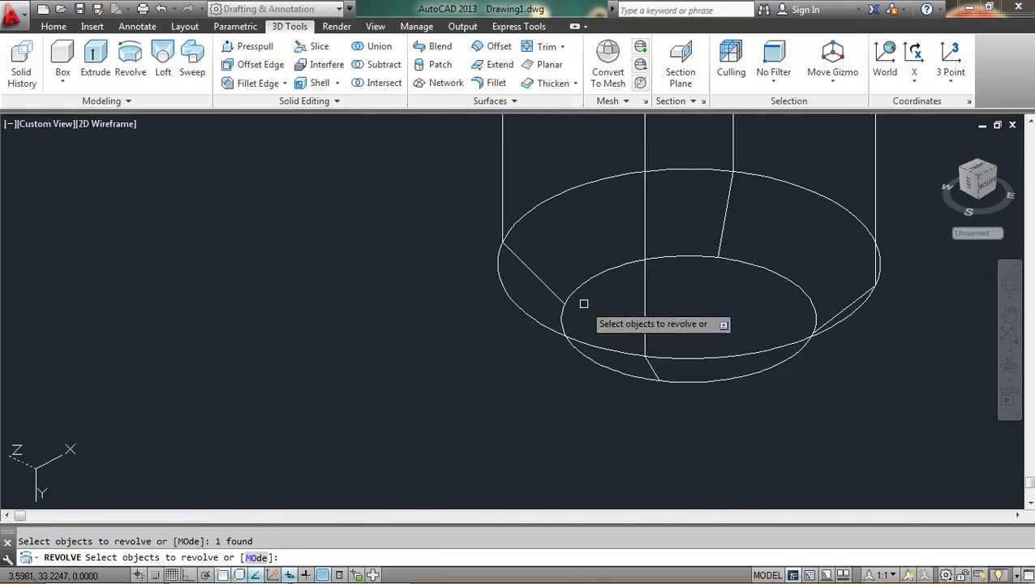
pyautogui.press('Return')
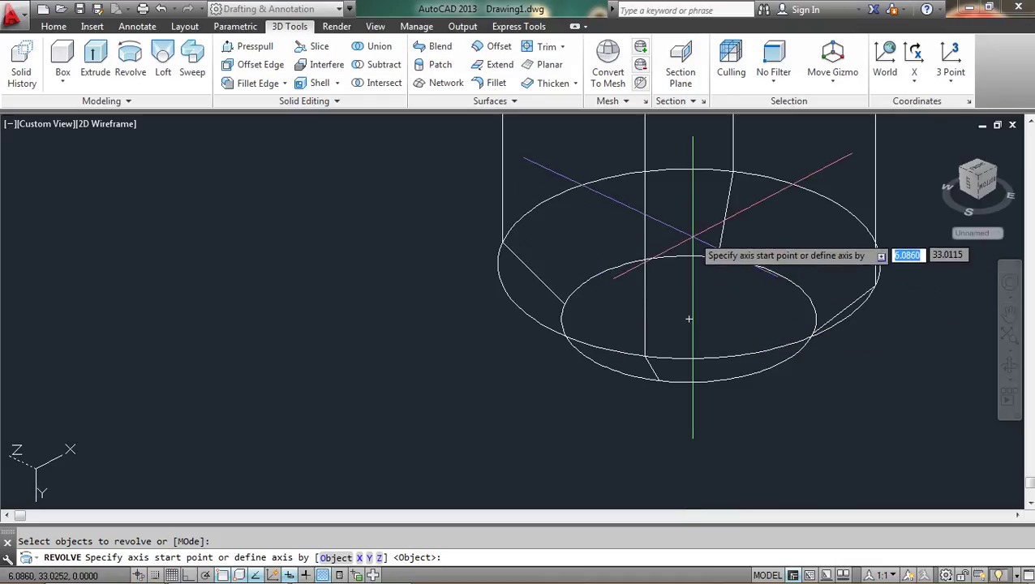
pyautogui.click(689, 319)
pyautogui.scroll(-4, 689, 319)
pyautogui.moveTo(688, 357); pyautogui.dragTo(688, 482, button='middle')
pyautogui.scroll(4, 698, 351)
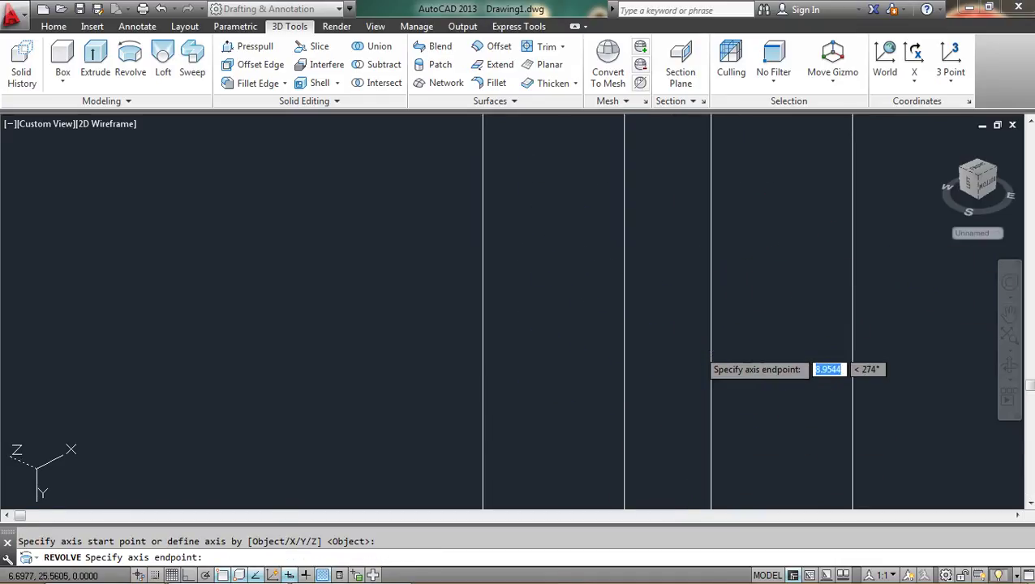
pyautogui.scroll(-4, 692, 350)
pyautogui.moveTo(686, 302); pyautogui.dragTo(679, 335, button='middle')
pyautogui.scroll(3, 688, 294)
pyautogui.moveTo(681, 283); pyautogui.dragTo(670, 246, button='middle')
pyautogui.scroll(-1, 670, 246)
pyautogui.moveTo(672, 247); pyautogui.dragTo(690, 480, button='middle')
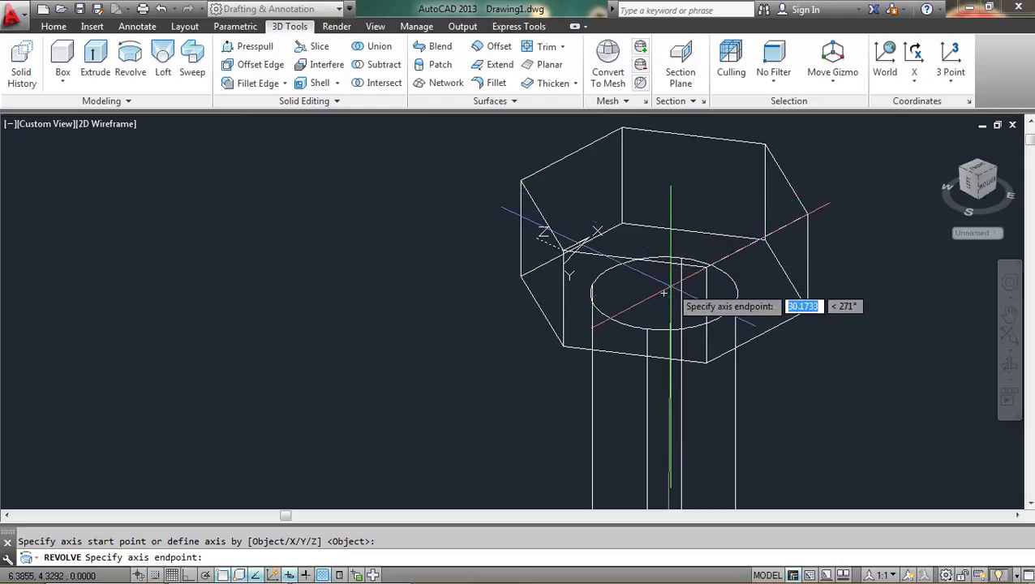
pyautogui.click(663, 293)
pyautogui.scroll(3, 616, 280)
pyautogui.scroll(-4, 714, 267)
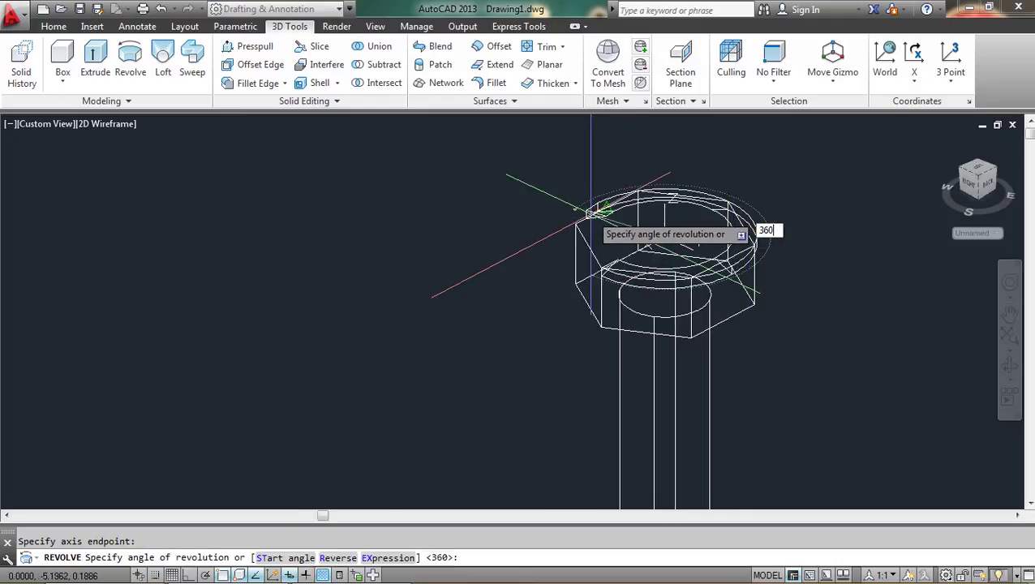
pyautogui.press('Return')
pyautogui.scroll(2, 692, 288)
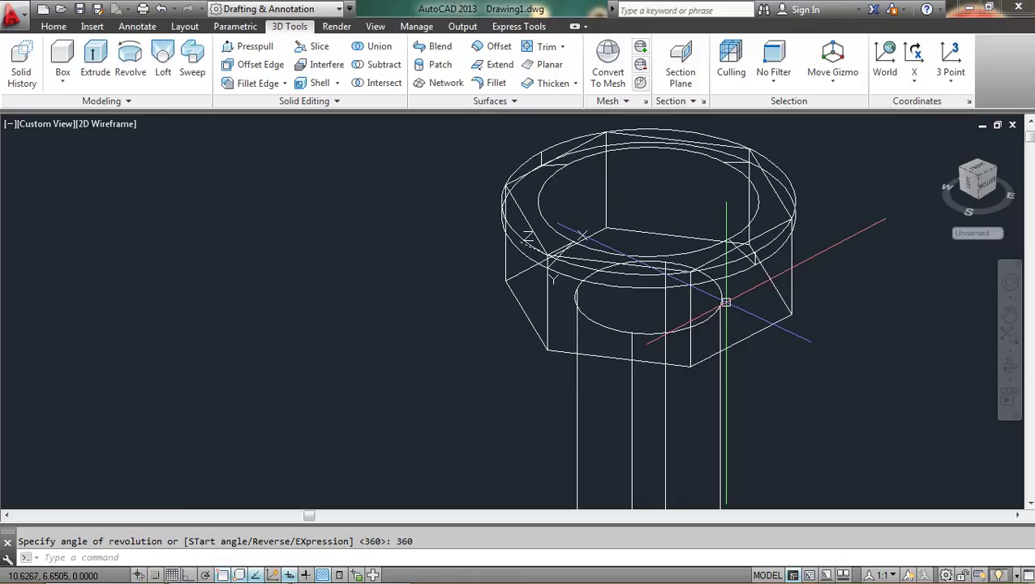
# Step: Change the visual style to Shaded and view the revolved ring around the bolt head
pyautogui.write('vs')
pyautogui.press('Return')
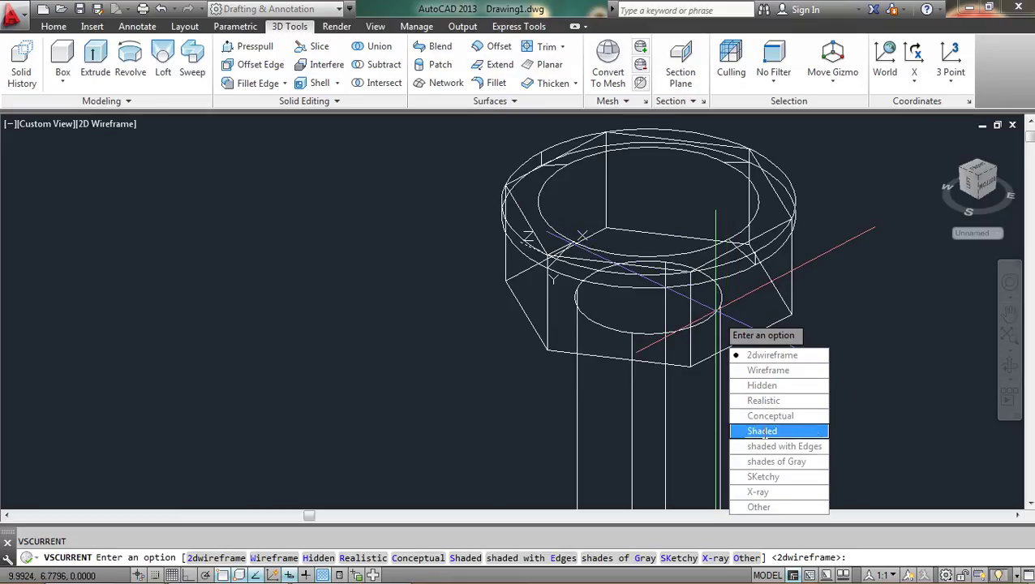
pyautogui.click(775, 430)
pyautogui.moveTo(801, 292); pyautogui.dragTo(752, 282, button='middle')
pyautogui.scroll(-1, 765, 336)
pyautogui.keyDown('shift'); pyautogui.moveTo(765, 336); pyautogui.dragTo(769, 315, button='middle'); pyautogui.keyUp('shift')
pyautogui.press('Escape')
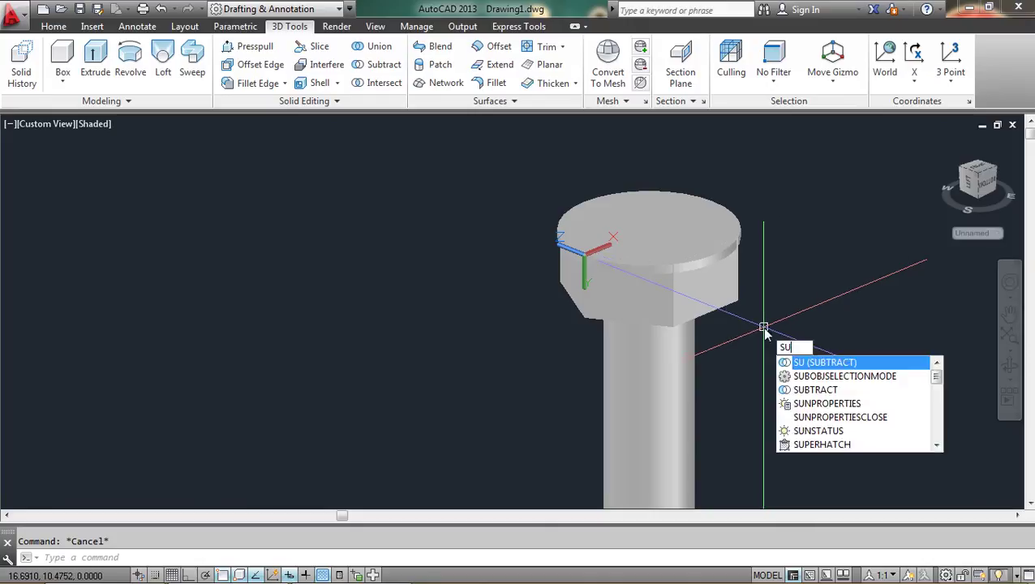
# Step: Subtract the revolved ring from the bolt solid to bevel the corners of the hex head
pyautogui.press('Return')
pyautogui.click(737, 288)
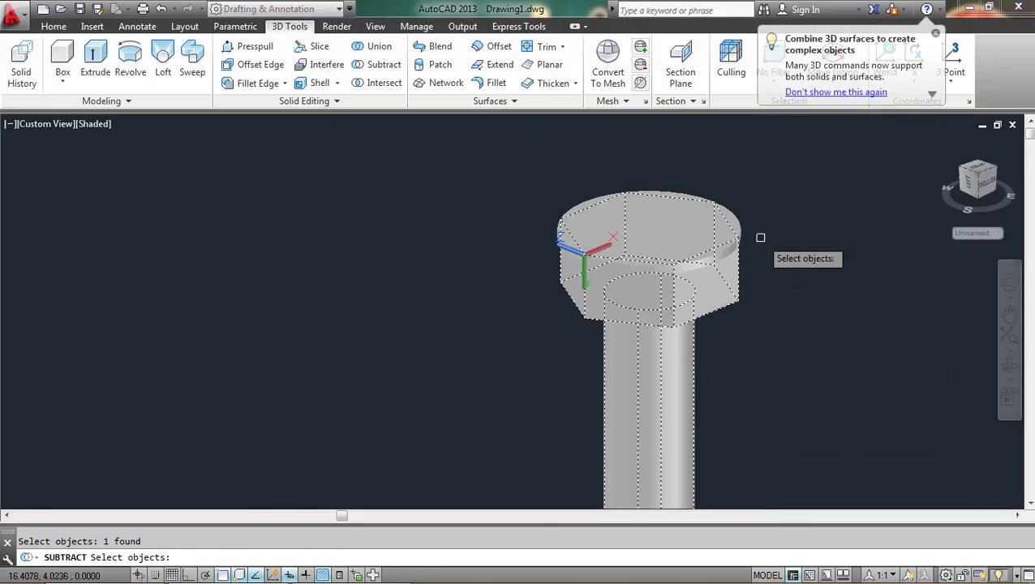
pyautogui.press('Return')
pyautogui.click(740, 223)
pyautogui.press('Return')
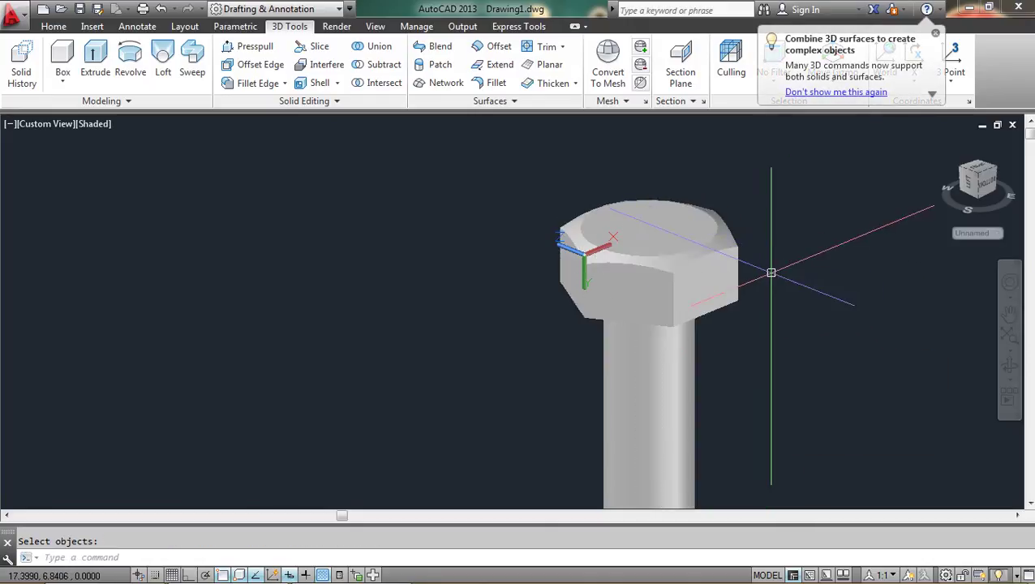
# Step: Restore the World Coordinate System (WCS) as the current coordinate system
pyautogui.keyDown('shift'); pyautogui.moveTo(777, 324); pyautogui.dragTo(716, 341, button='middle'); pyautogui.keyUp('shift')
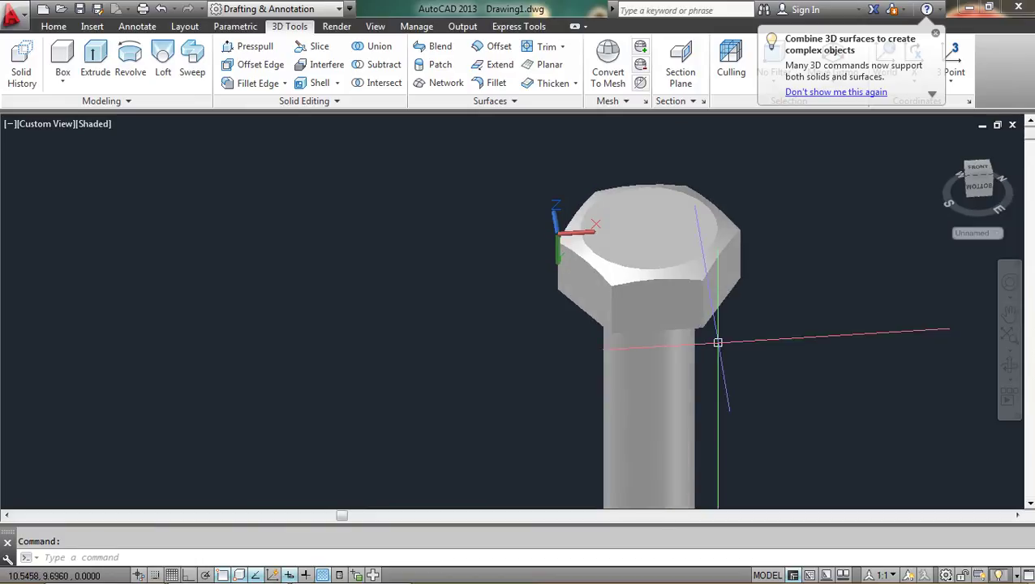
pyautogui.click(992, 235)
pyautogui.click(958, 250)
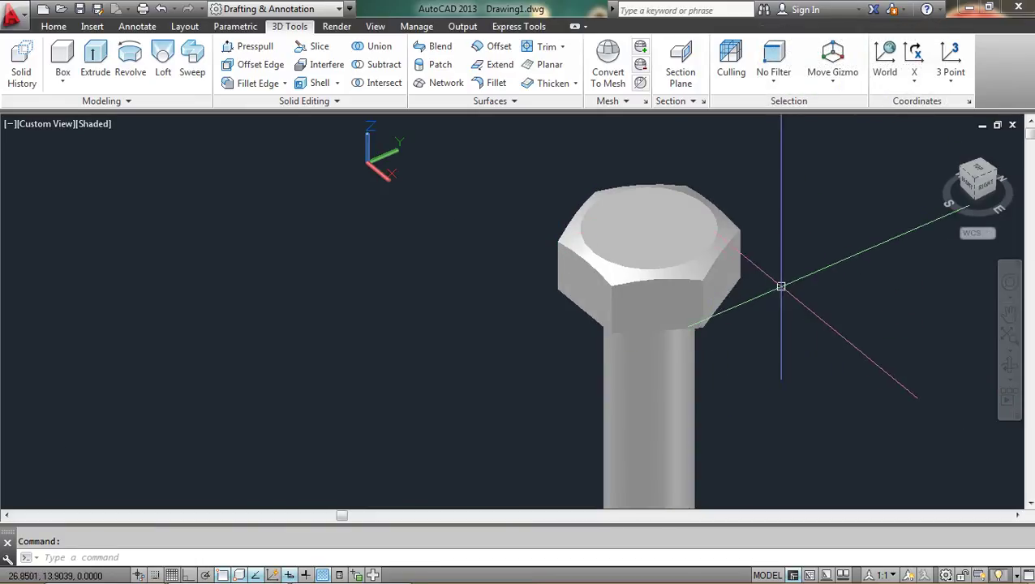
# Step: Inspect the bevelled hex head and the chamfered end of the shank from the side
pyautogui.scroll(1, 777, 258)
pyautogui.scroll(-4, 776, 259)
pyautogui.keyDown('shift'); pyautogui.moveTo(770, 324); pyautogui.dragTo(760, 280, button='middle'); pyautogui.keyUp('shift')
pyautogui.scroll(3, 755, 239)
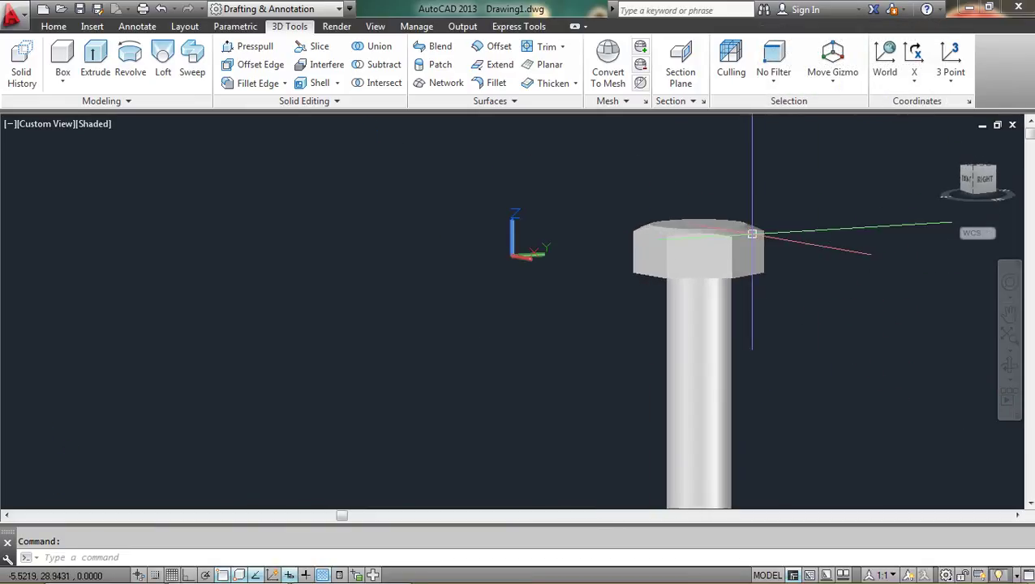
pyautogui.scroll(3, 707, 230)
pyautogui.scroll(-6, 708, 229)
pyautogui.scroll(3, 629, 288)
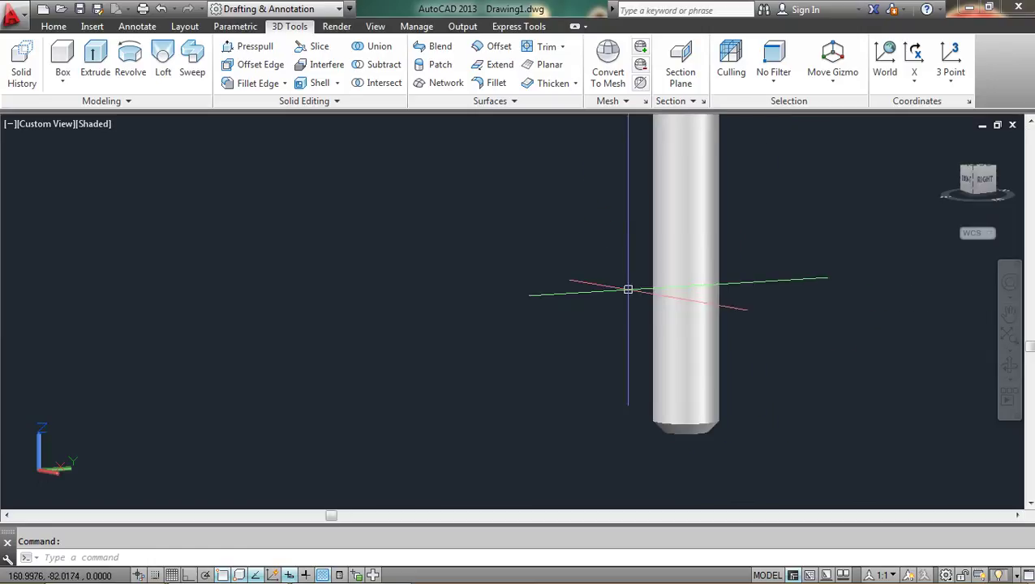
pyautogui.scroll(3, 736, 400)
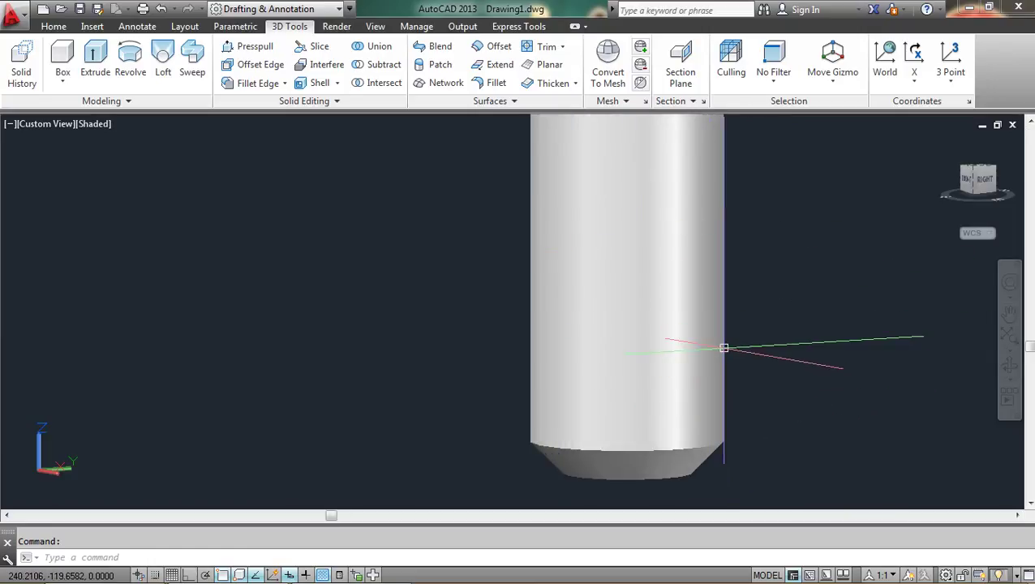
pyautogui.scroll(-3, 718, 346)
# Step: Change the visual style of the bolt to 2D Wireframe
pyautogui.keyDown('shift'); pyautogui.moveTo(705, 335); pyautogui.dragTo(670, 365, button='middle'); pyautogui.keyUp('shift')
pyautogui.write('vs')
pyautogui.press('Return')
pyautogui.click(729, 410)
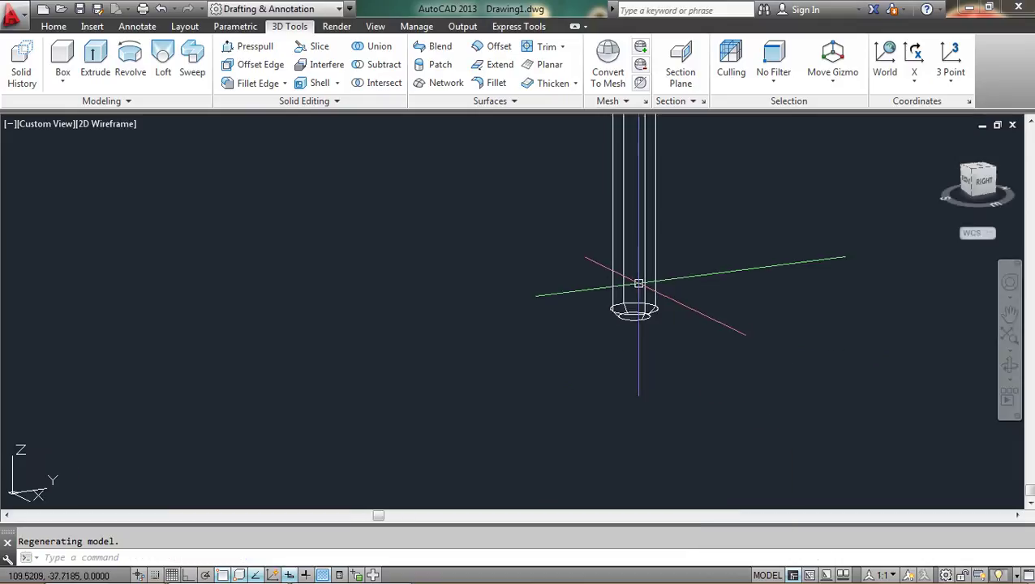
# Step: Start a helix centred on the small chamfered end face of the shank, with base and top radii of 3
pyautogui.scroll(3, 636, 296)
pyautogui.scroll(-3, 652, 259)
pyautogui.scroll(3, 675, 287)
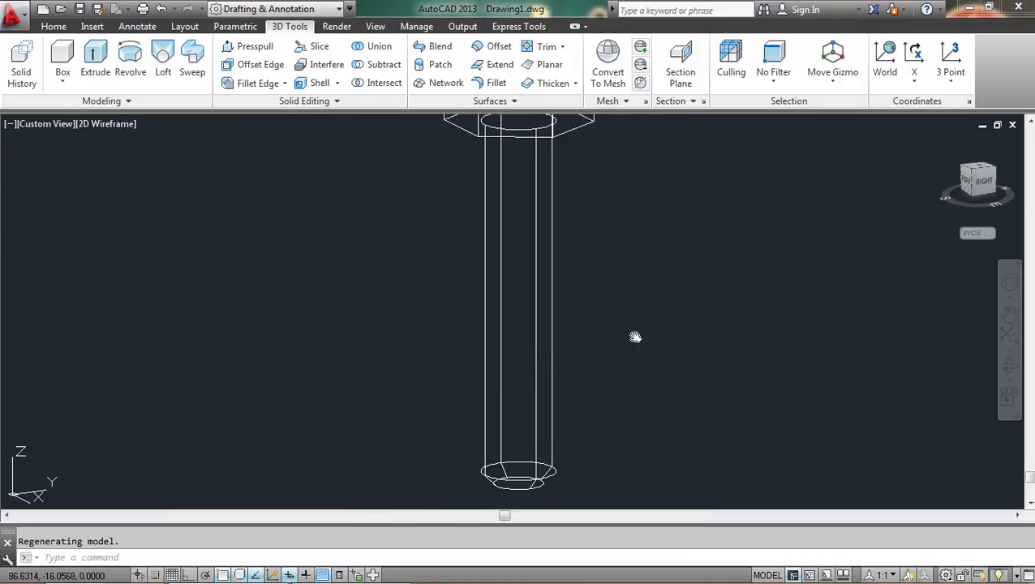
pyautogui.click(54, 27)
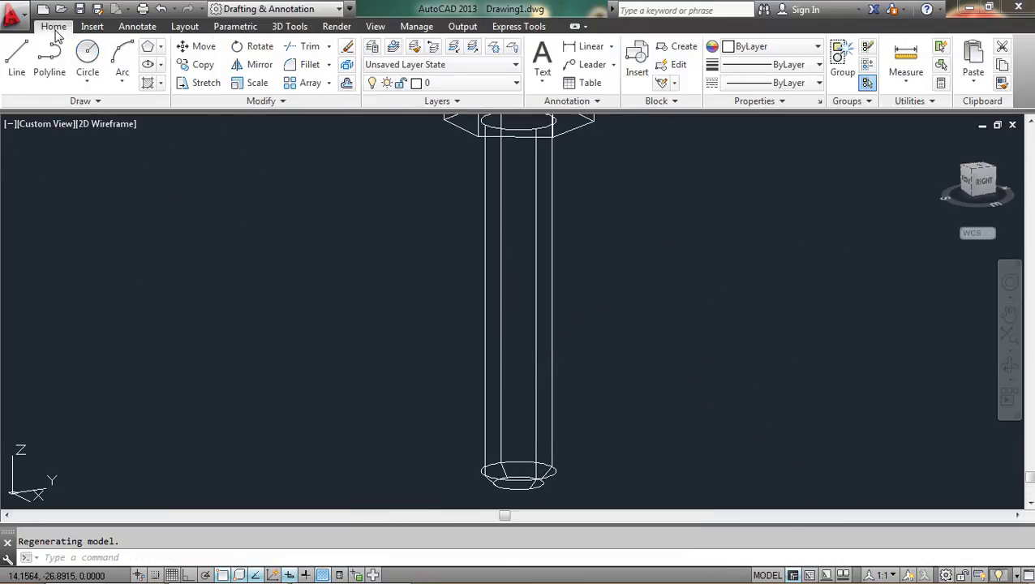
pyautogui.click(95, 104)
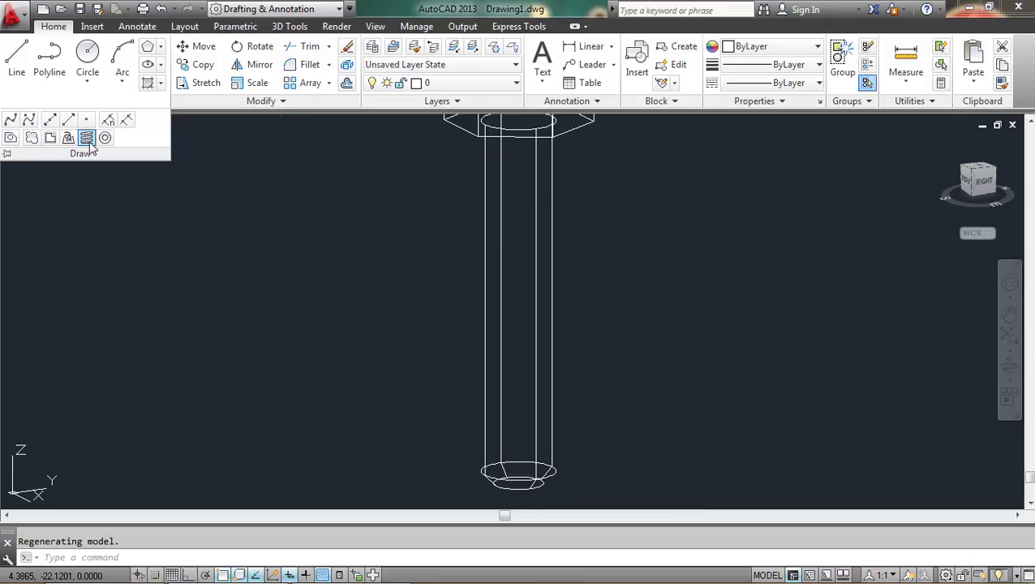
pyautogui.click(87, 139)
pyautogui.moveTo(518, 490); pyautogui.dragTo(516, 389, button='middle')
pyautogui.scroll(3, 516, 389)
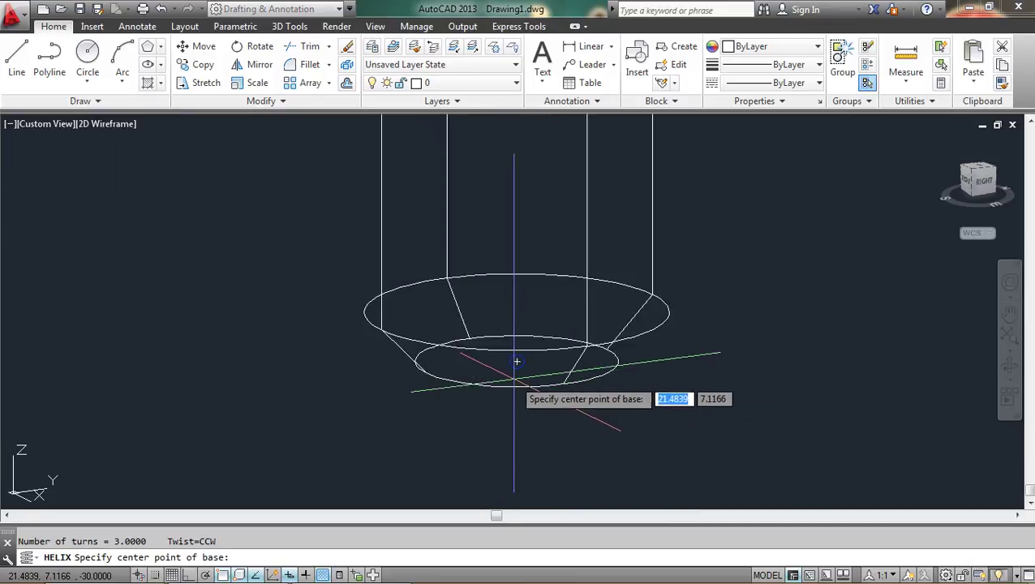
pyautogui.click(516, 362)
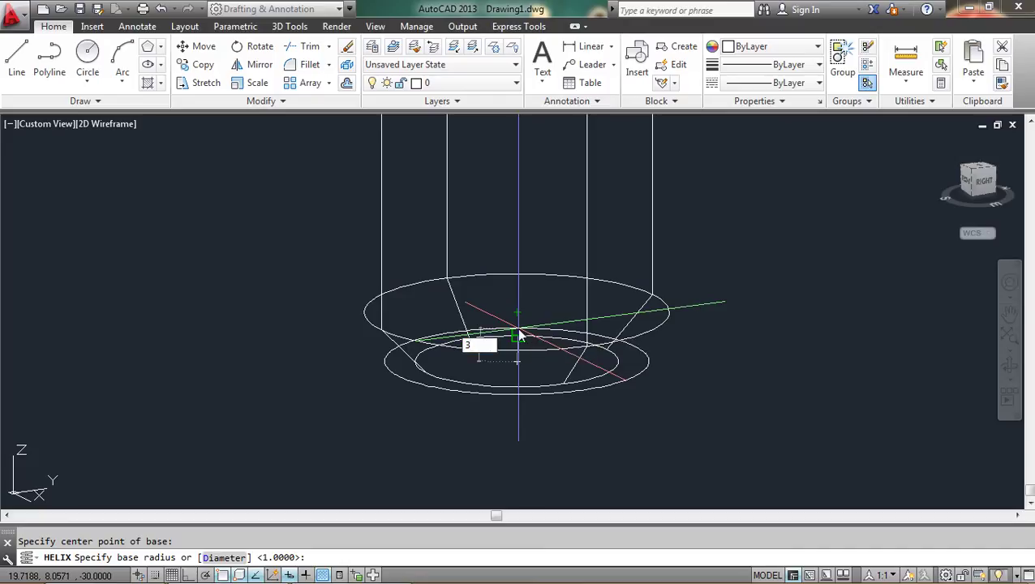
pyautogui.press('Return')
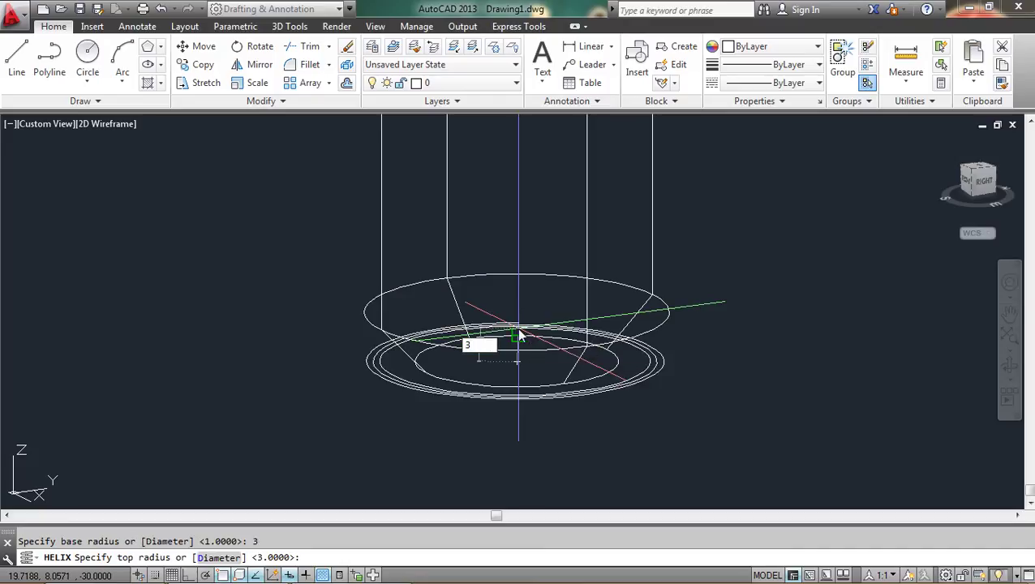
pyautogui.write('3')
pyautogui.press('Return')
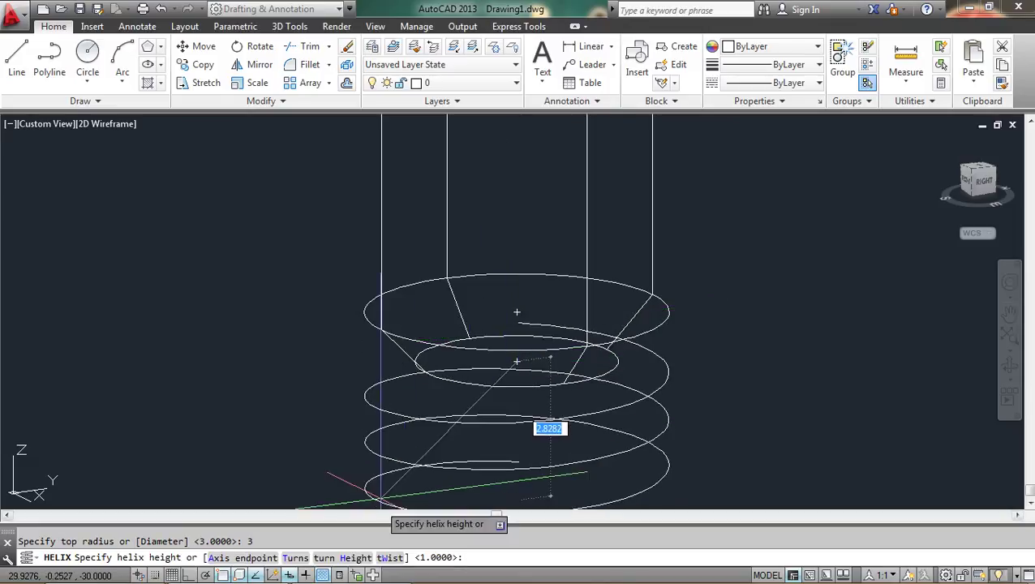
# Step: Set the helix's turn height to 0.7 and its overall height to 15
pyautogui.click(339, 558)
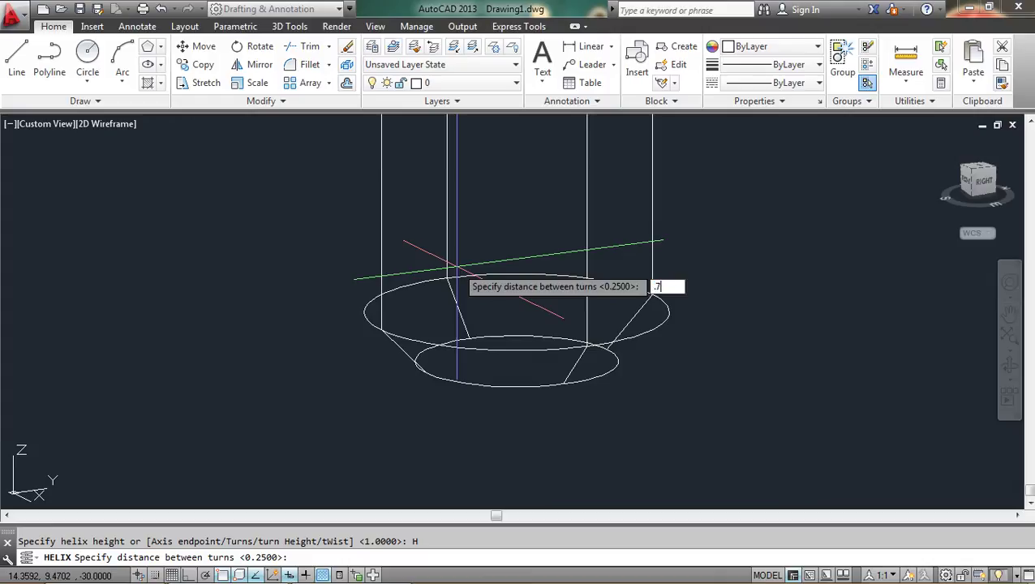
pyautogui.press('Return')
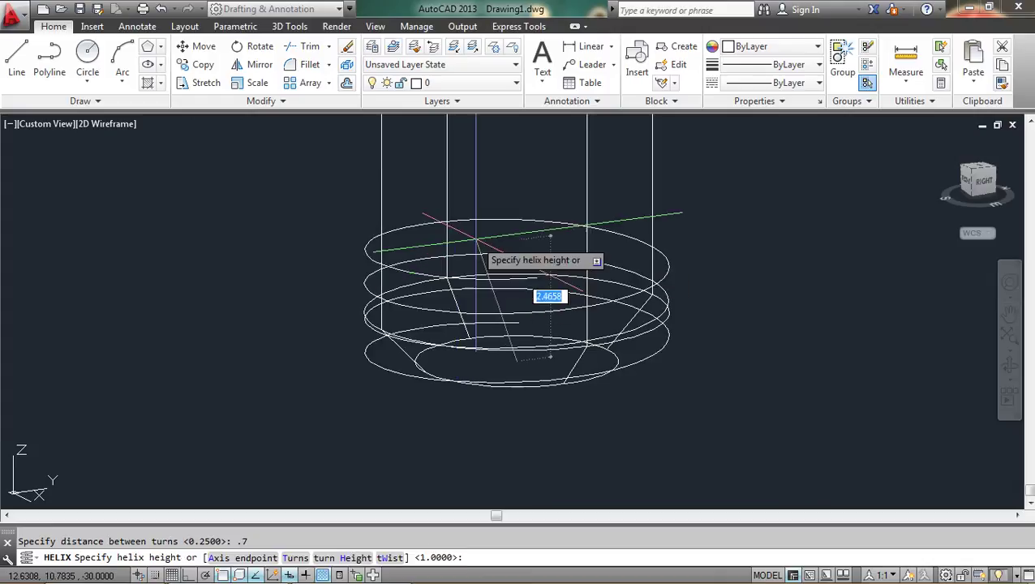
pyautogui.scroll(-8, 449, 327)
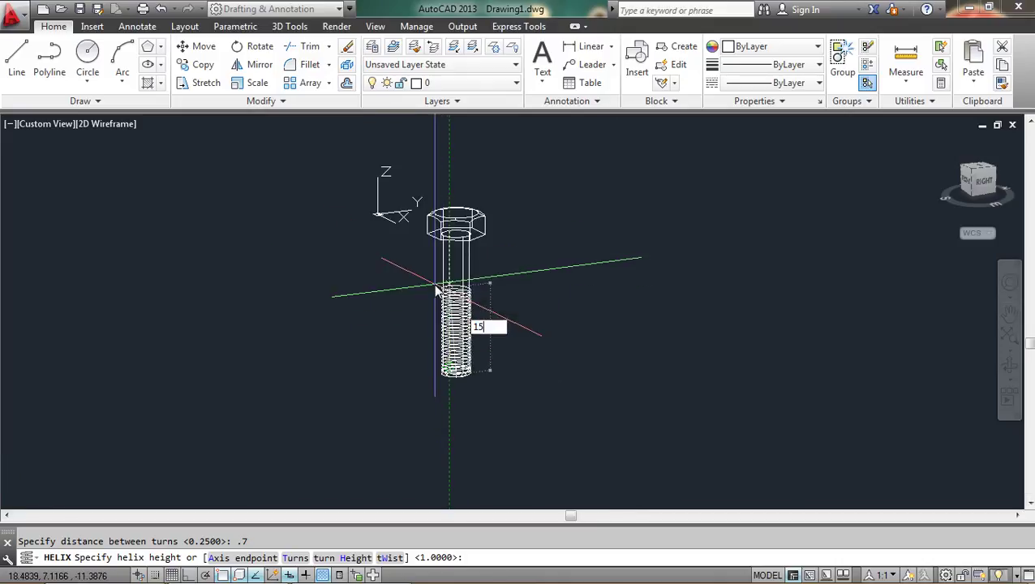
pyautogui.press('Return')
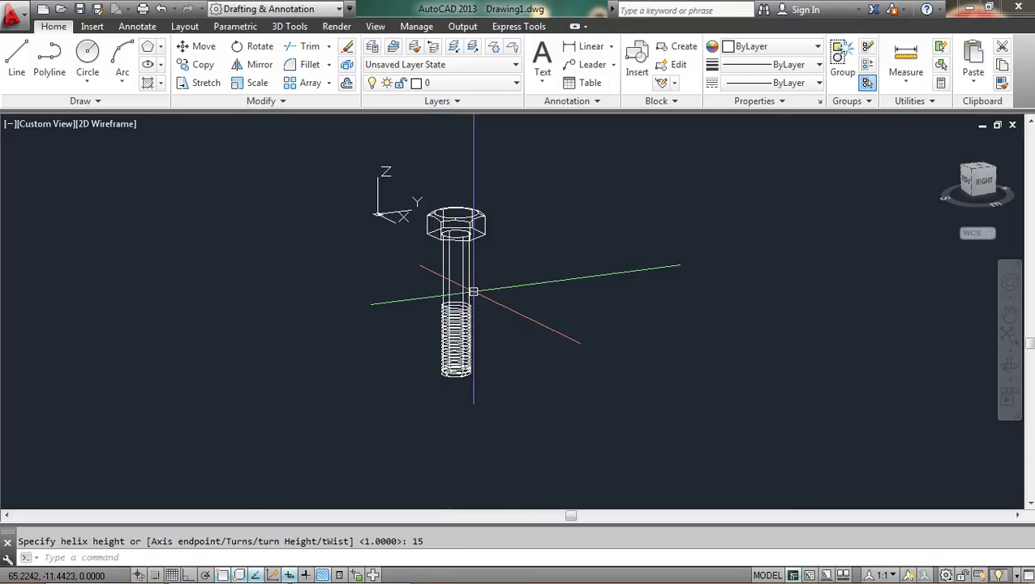
# Step: Draw a circle of radius 0.3 in empty space beside the chamfered end of the shank
pyautogui.scroll(1, 491, 340)
pyautogui.moveTo(483, 344); pyautogui.dragTo(583, 311, button='middle')
pyautogui.scroll(1, 543, 396)
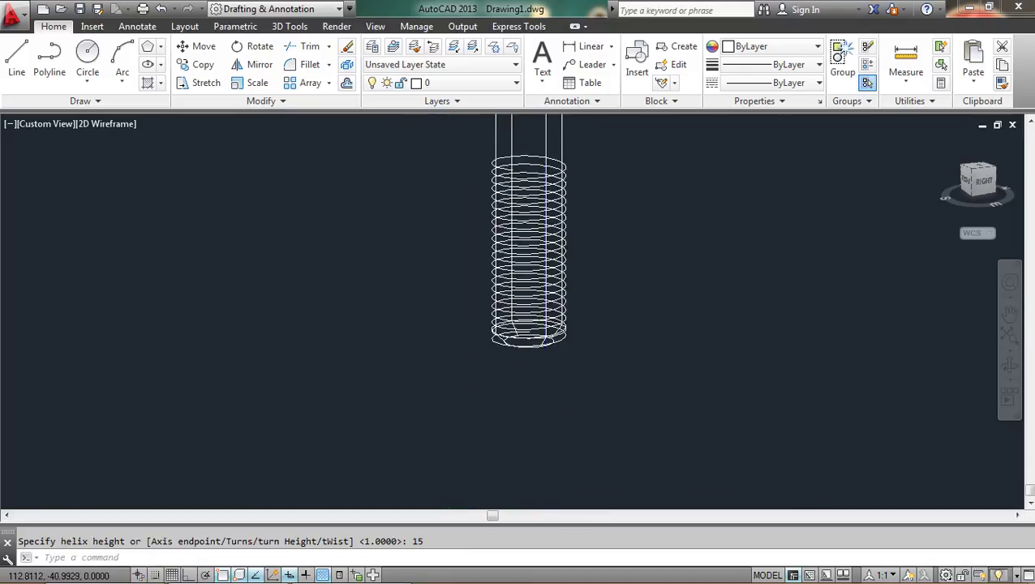
pyautogui.scroll(3, 518, 305)
pyautogui.scroll(-1, 591, 351)
pyautogui.moveTo(675, 361)
pyautogui.mouseDown(button='middle')
pyautogui.moveTo(564, 357)
pyautogui.moveTo(684, 375)
pyautogui.mouseUp(button='middle')
pyautogui.moveTo(563, 379); pyautogui.dragTo(581, 328, button='middle')
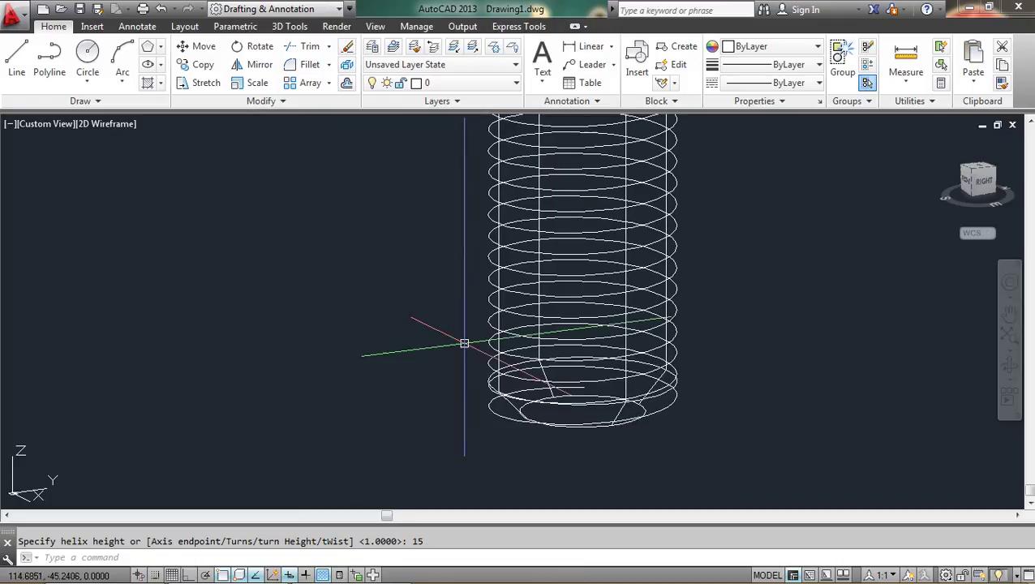
pyautogui.click(88, 52)
pyautogui.scroll(-2, 519, 430)
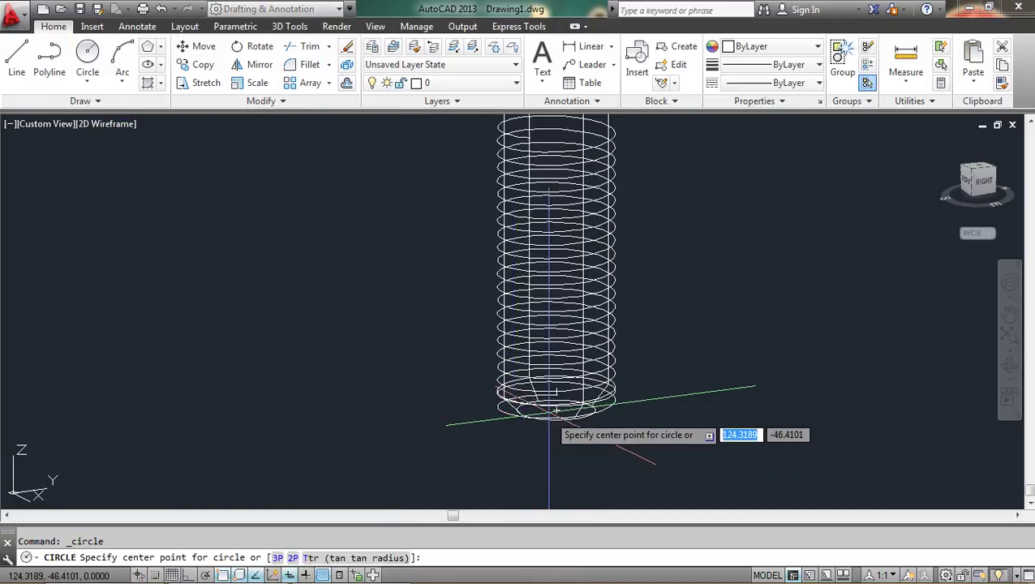
pyautogui.press('Escape')
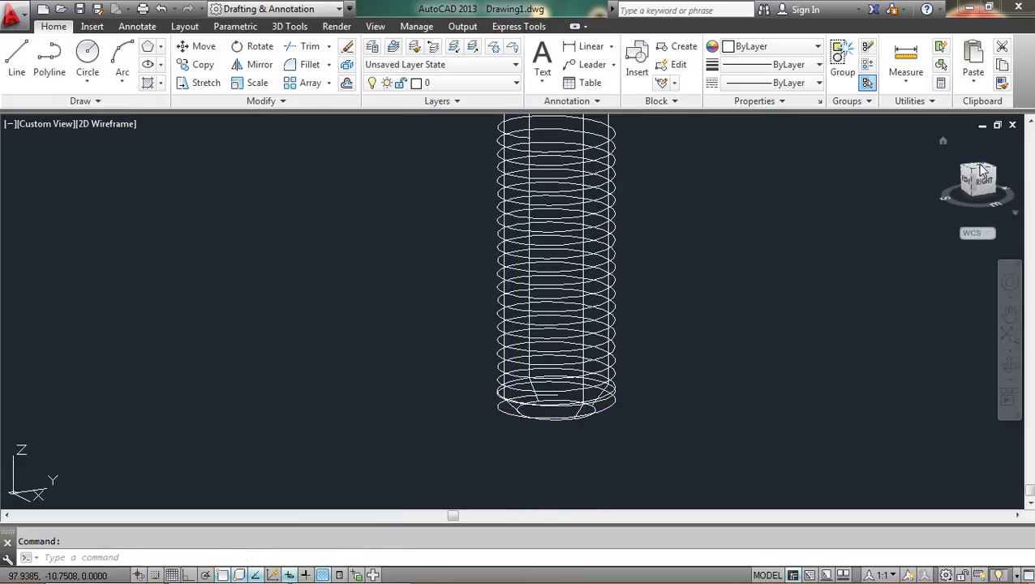
pyautogui.click(88, 53)
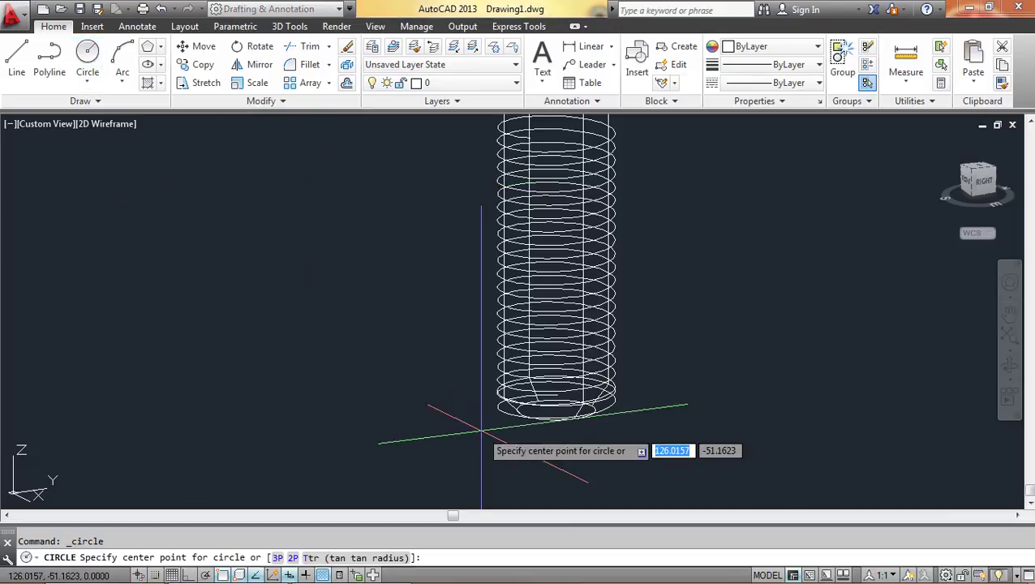
pyautogui.click(445, 401)
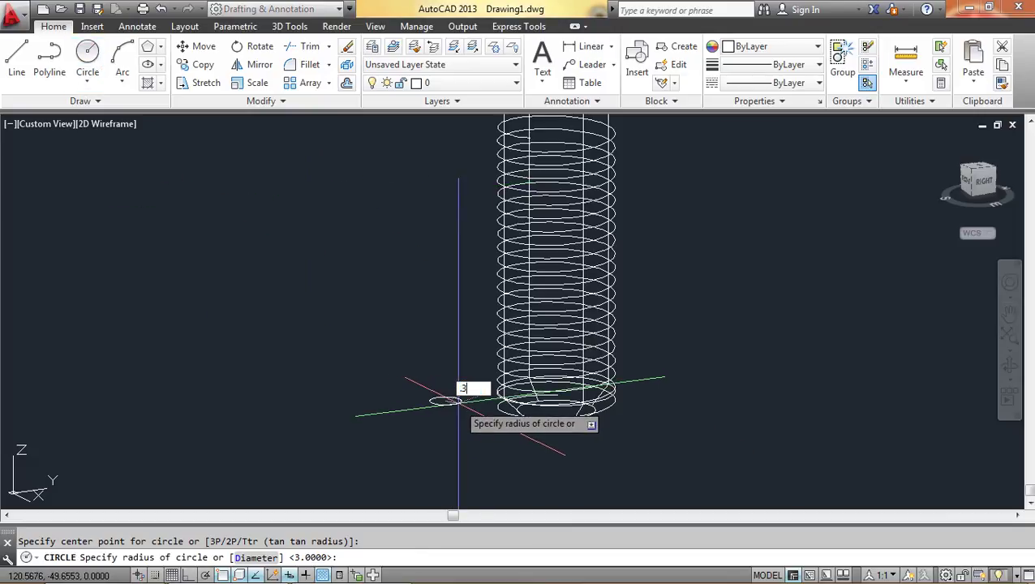
pyautogui.press('Return')
# Step: Sweep the small circle along the helix to form a solid coil around the shank
pyautogui.scroll(3, 497, 444)
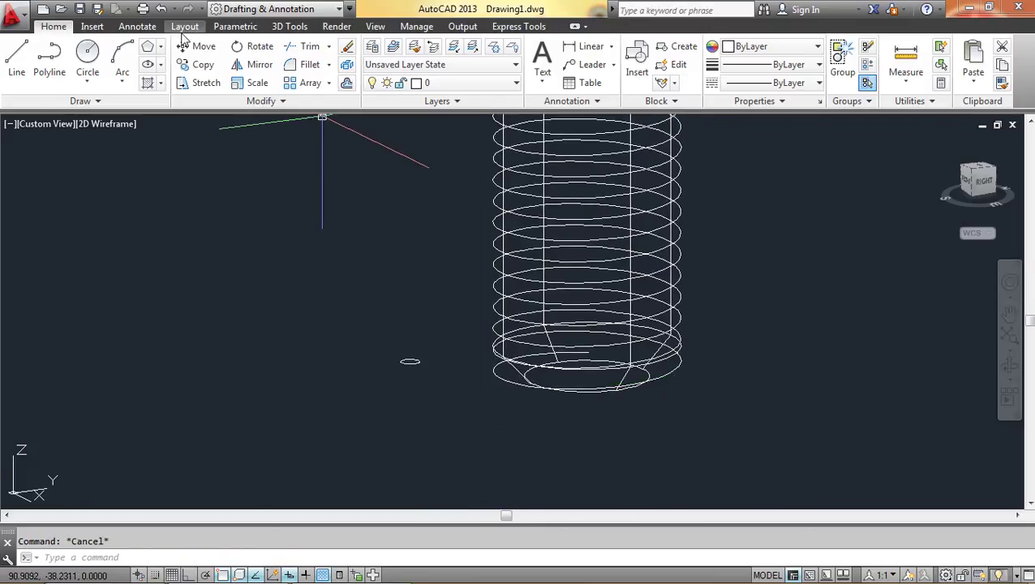
pyautogui.click(300, 29)
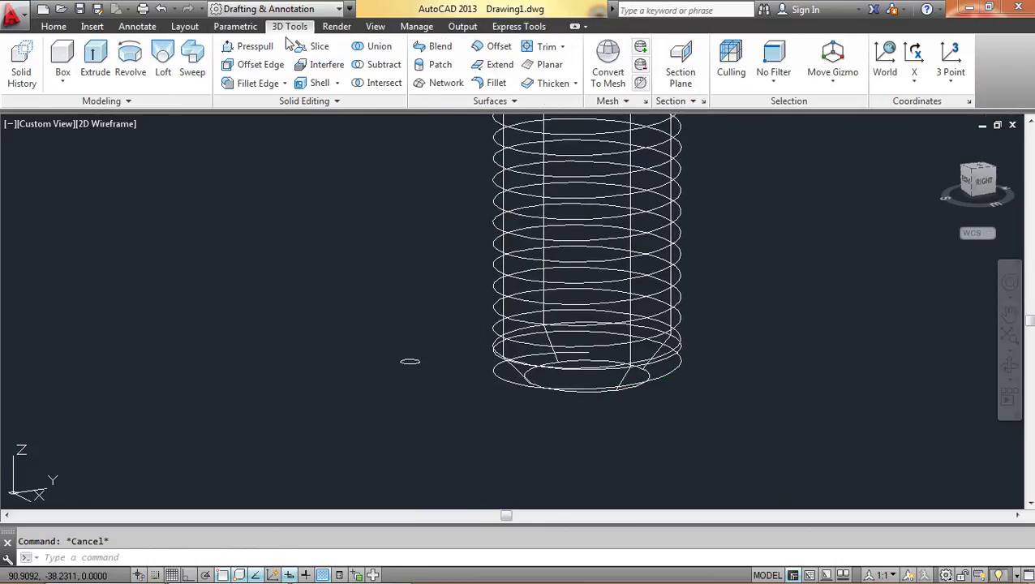
pyautogui.click(197, 69)
pyautogui.scroll(2, 441, 409)
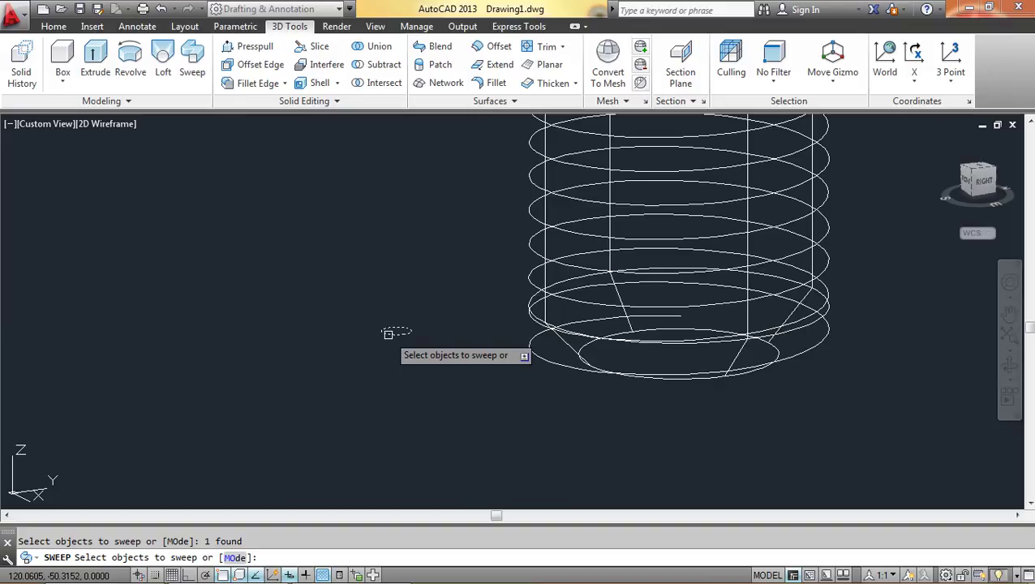
pyautogui.press('Return')
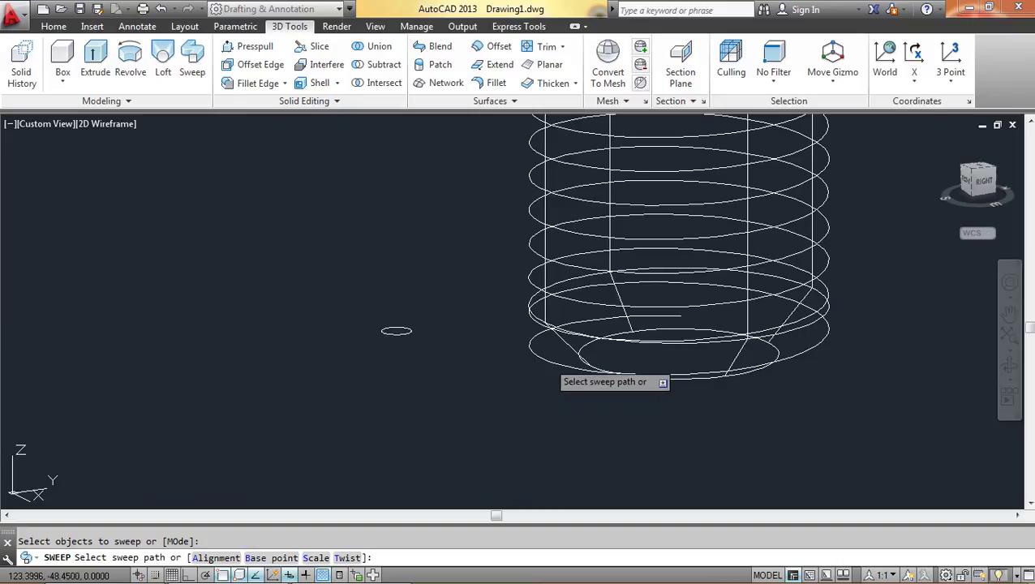
pyautogui.click(544, 358)
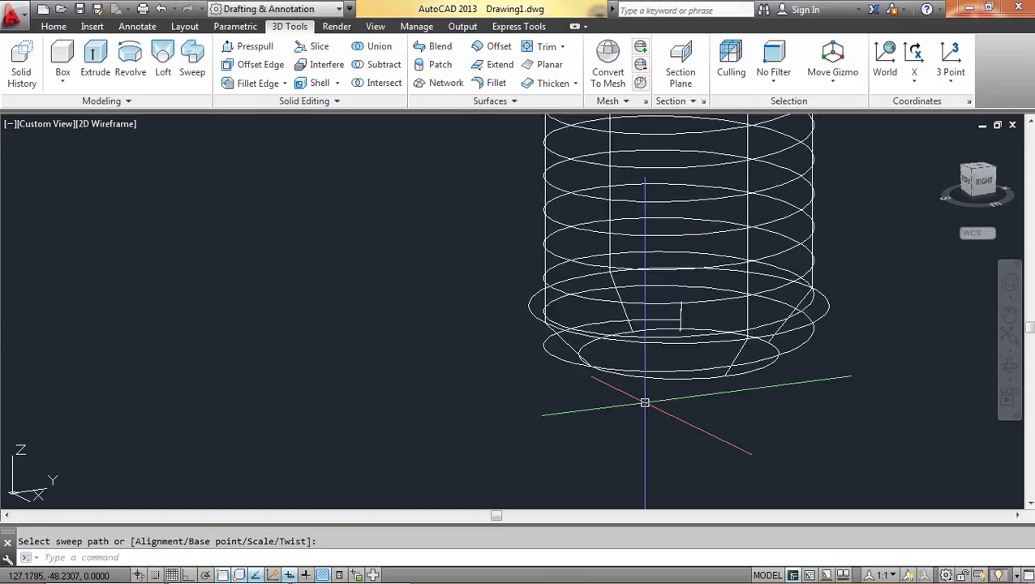
# Step: Change the visual style of the model to Shaded
pyautogui.scroll(-2, 701, 400)
pyautogui.moveTo(769, 280); pyautogui.dragTo(669, 412, button='middle')
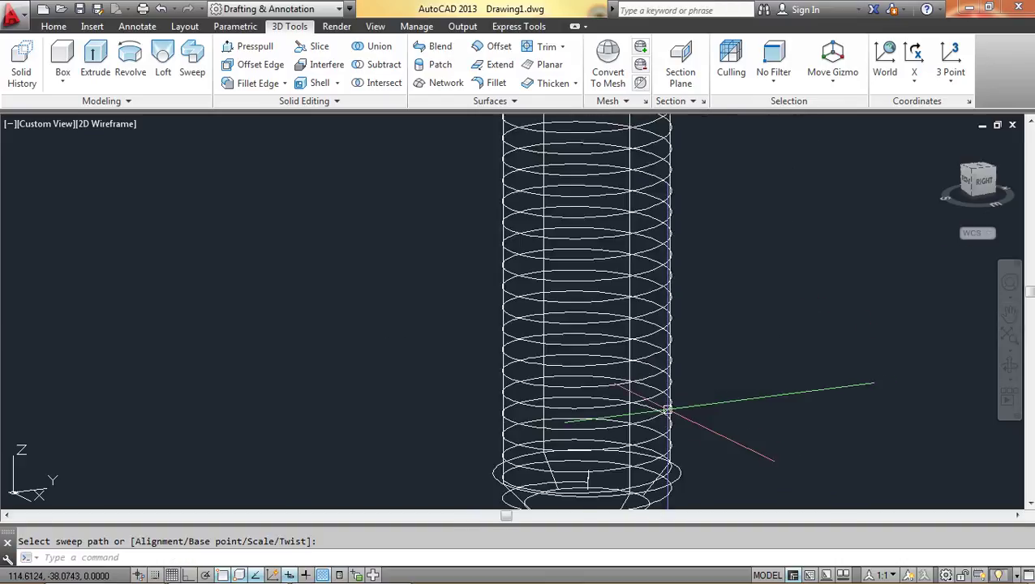
pyautogui.press('Return')
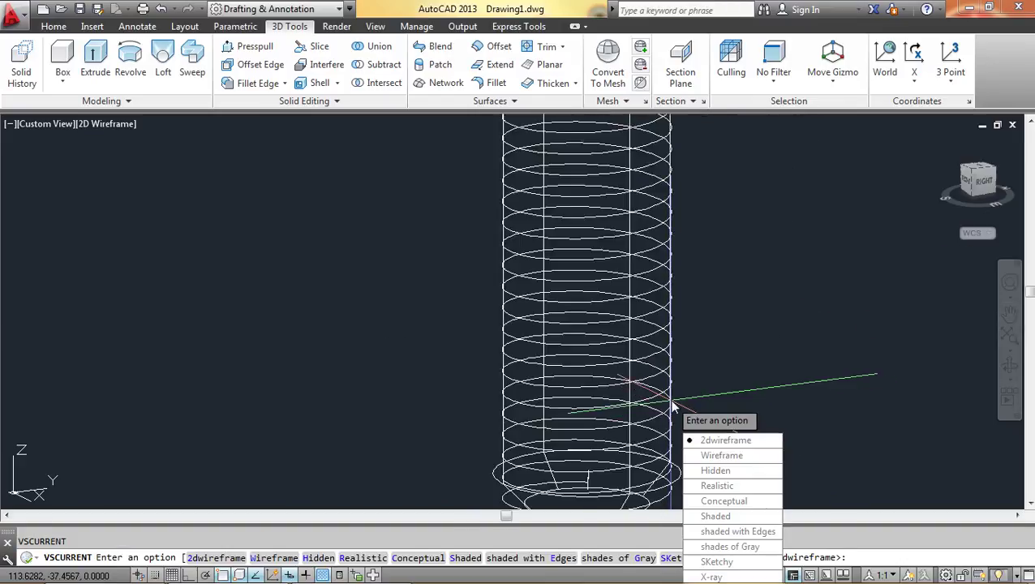
pyautogui.click(730, 521)
# Step: Subtract the swept coil from the bolt solid to cut the thread into the shank
pyautogui.scroll(-4, 671, 400)
pyautogui.moveTo(709, 279)
pyautogui.mouseDown(button='middle')
pyautogui.moveTo(673, 287)
pyautogui.moveTo(685, 352)
pyautogui.mouseUp(button='middle')
pyautogui.scroll(-2, 693, 361)
pyautogui.scroll(4, 688, 278)
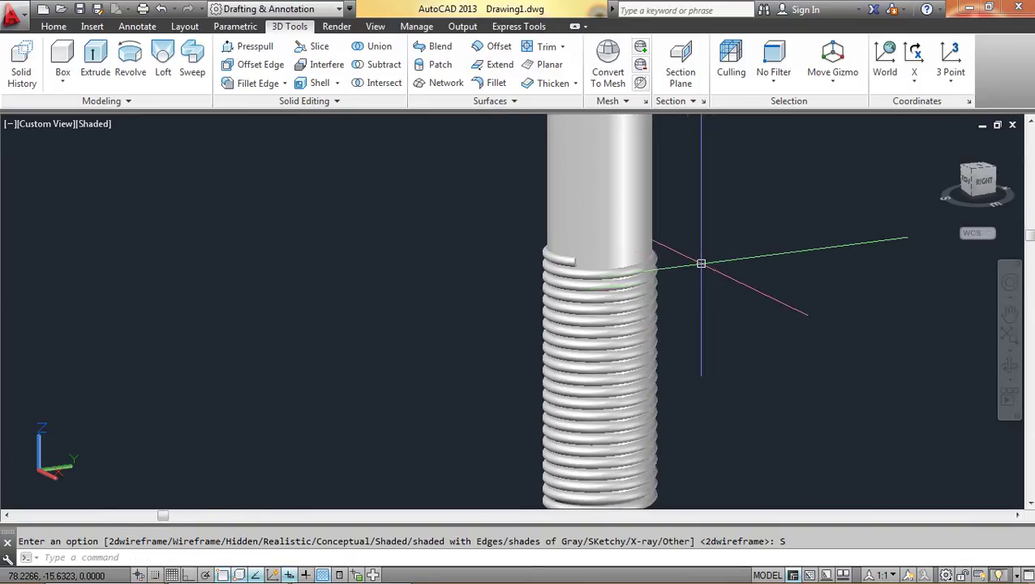
pyautogui.write('su')
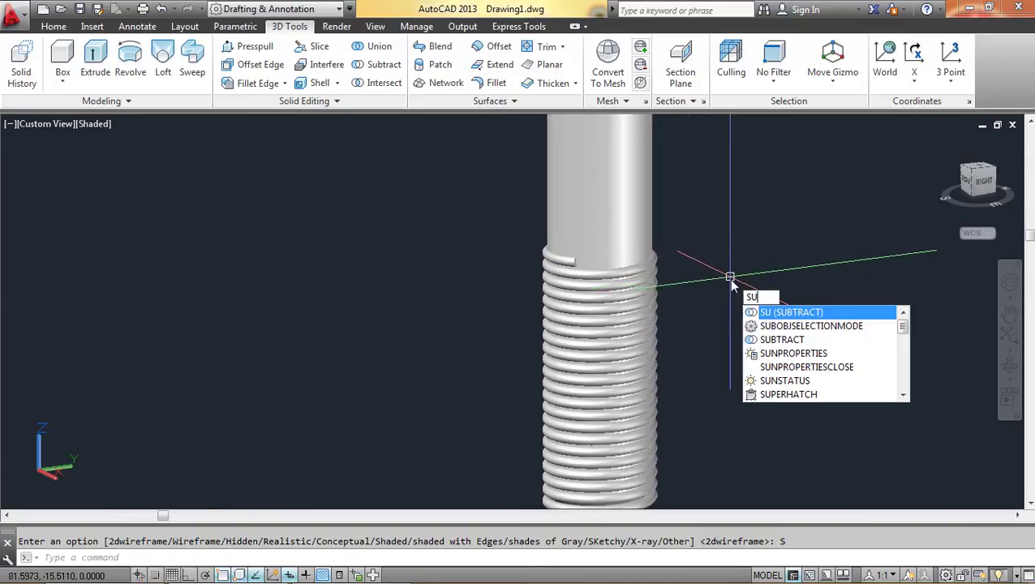
pyautogui.press('Return')
pyautogui.click(661, 206)
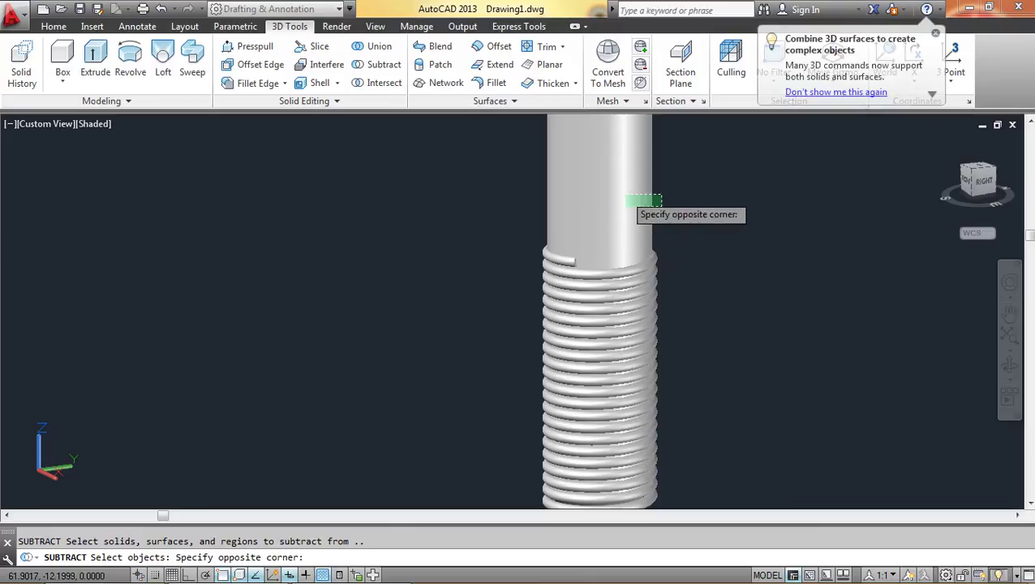
pyautogui.click(647, 197)
pyautogui.scroll(-3, 694, 289)
pyautogui.scroll(3, 672, 261)
pyautogui.scroll(3, 671, 261)
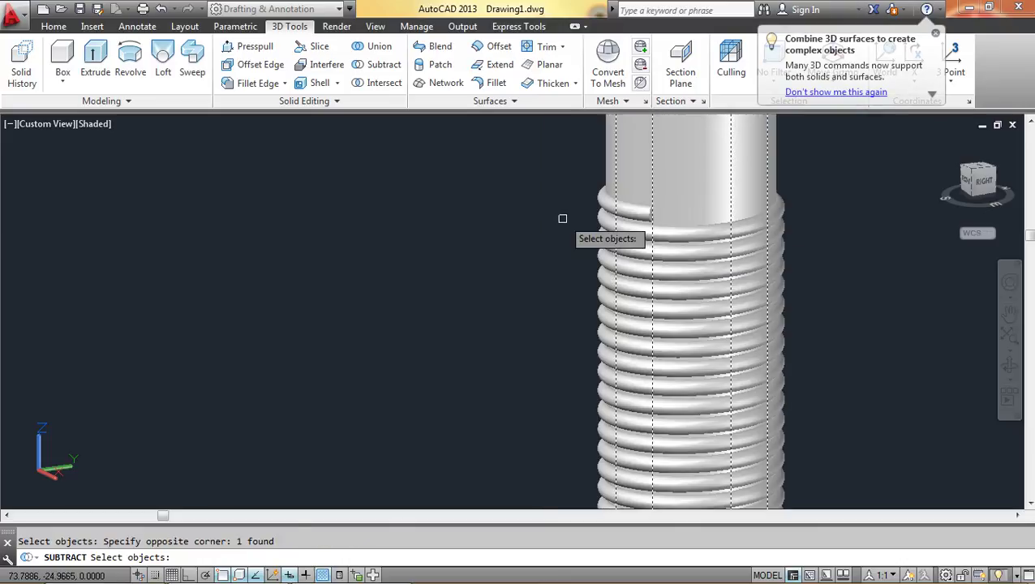
pyautogui.press('Return')
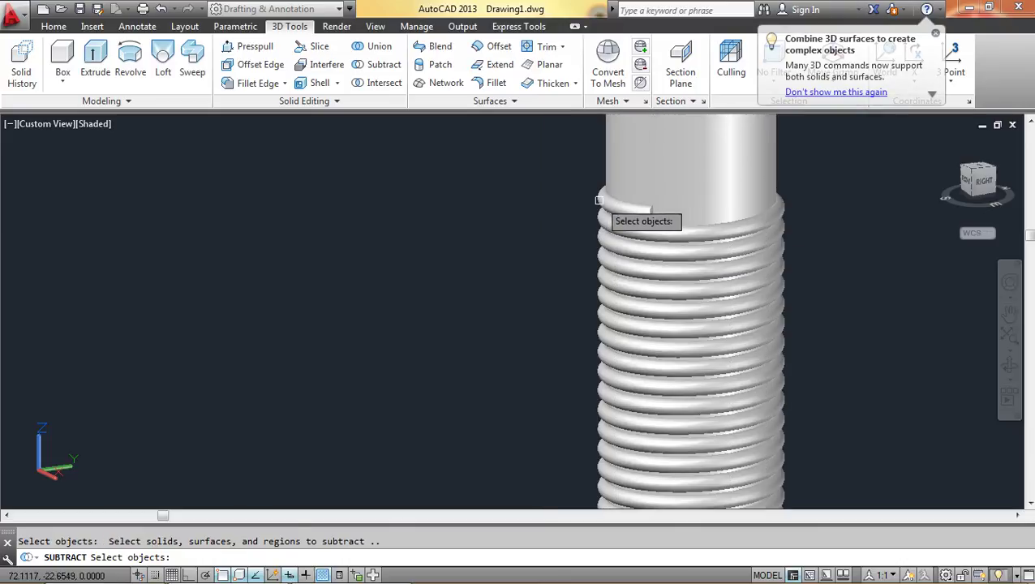
pyautogui.click(599, 200)
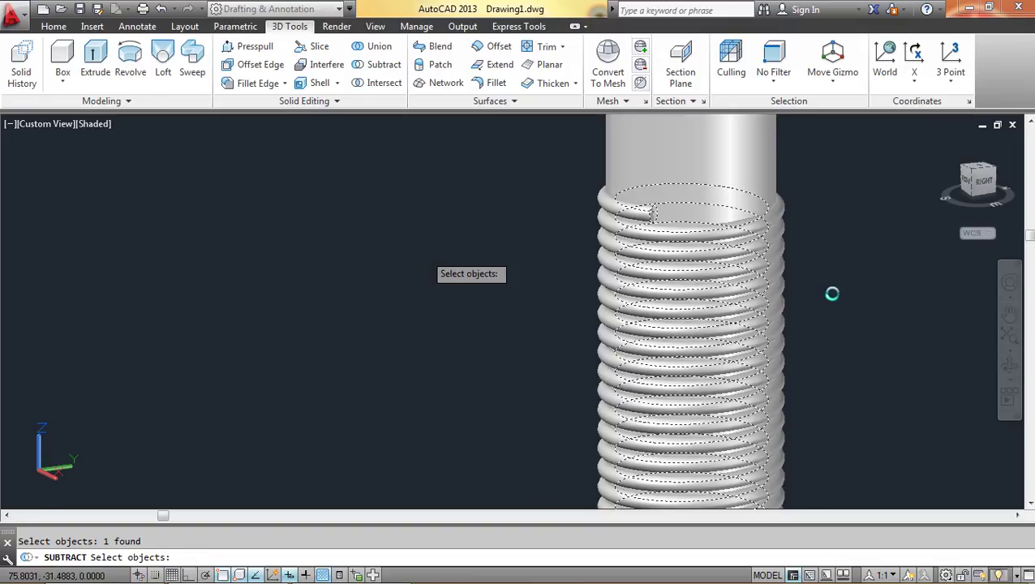
# Step: Bring the whole threaded bolt into view and set the colour of layer 0 to orange, index colour 30
pyautogui.keyDown('shift'); pyautogui.moveTo(797, 273); pyautogui.dragTo(718, 377, button='middle'); pyautogui.keyUp('shift')
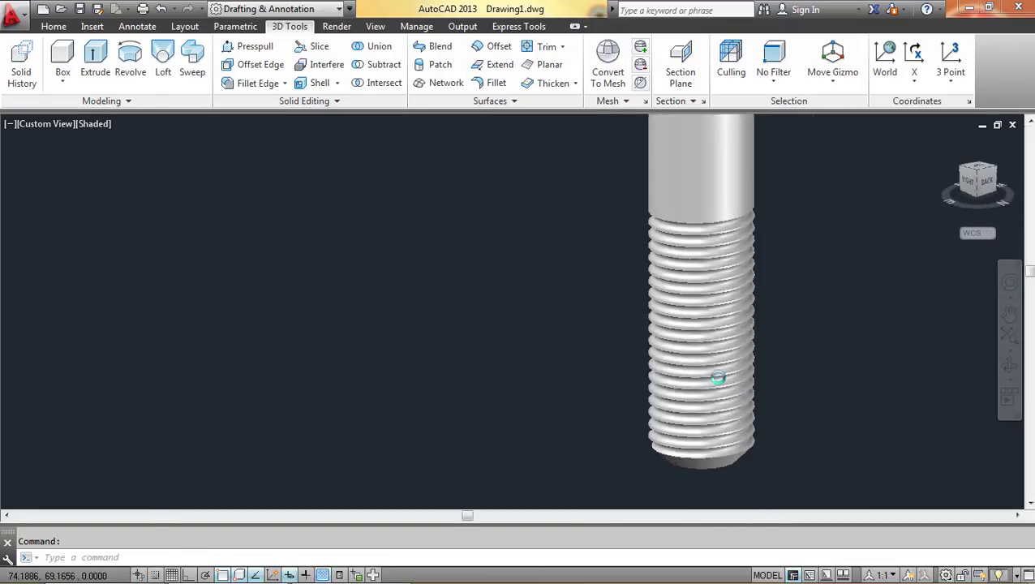
pyautogui.middleClick(718, 378)
pyautogui.middleClick(718, 377)
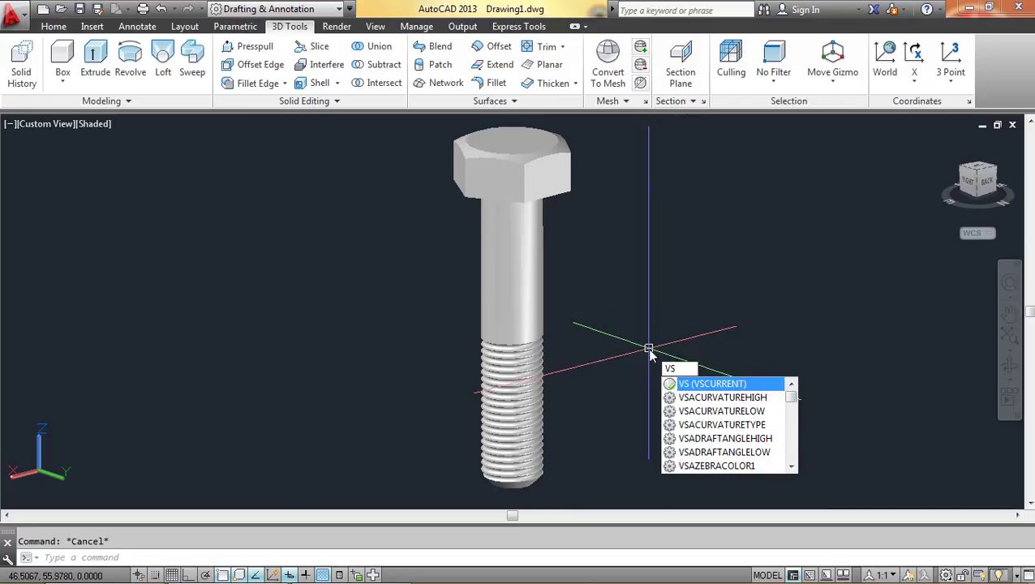
pyautogui.press('Escape')
pyautogui.press('Return')
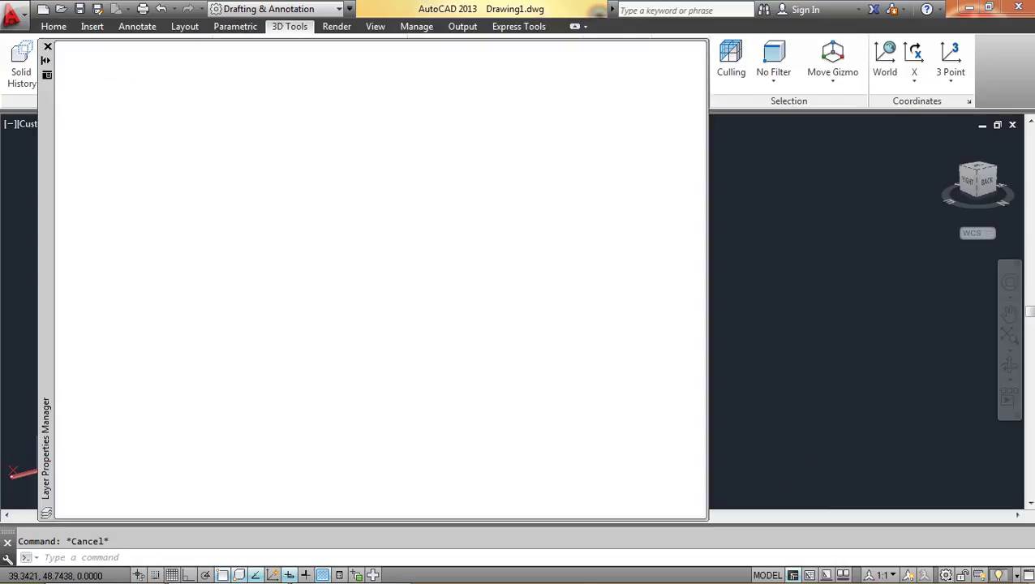
pyautogui.click(379, 118)
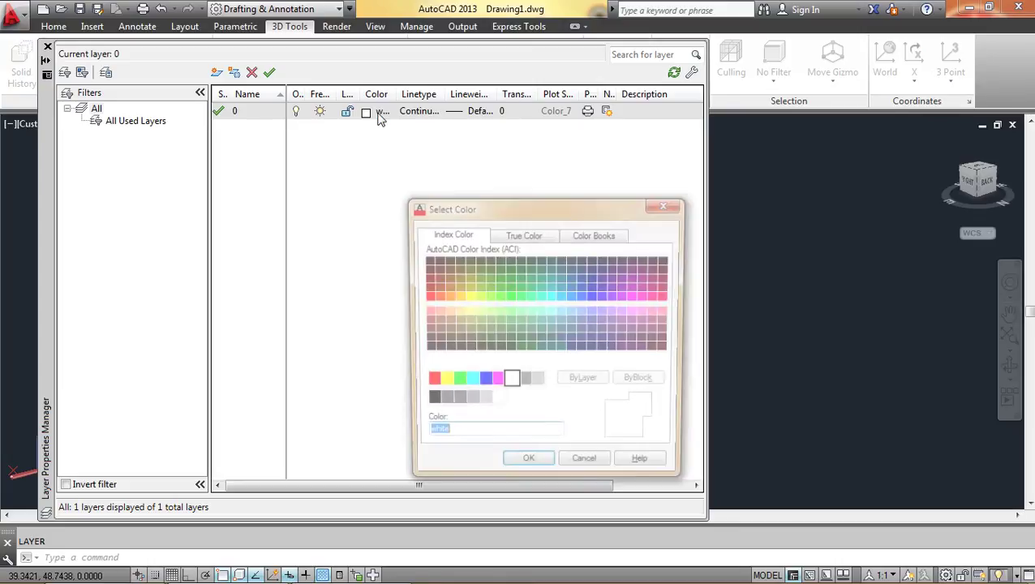
pyautogui.click(445, 297)
pyautogui.click(540, 471)
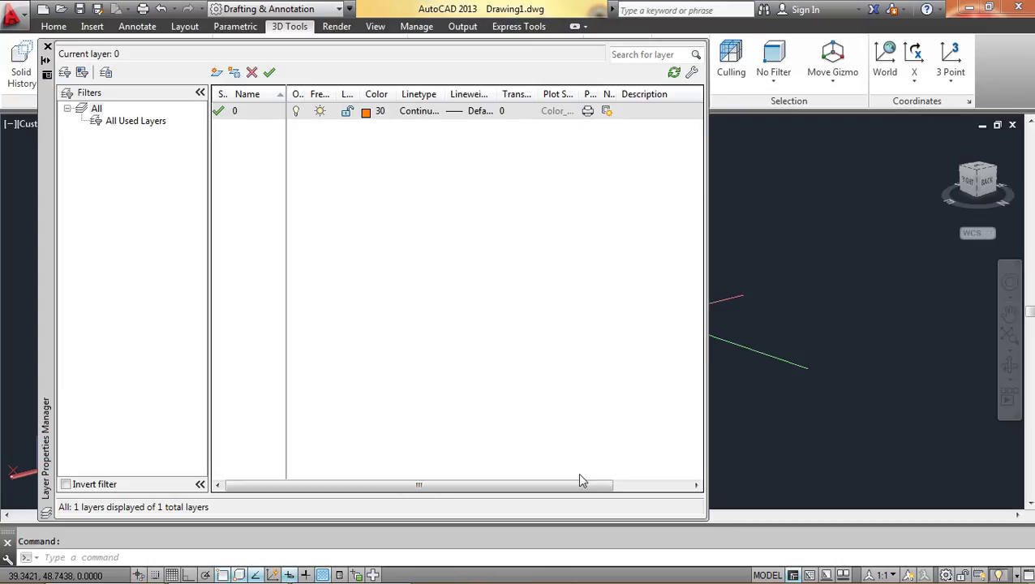
# Step: Close the layer manager and examine the bolt's head, shank and thread from several angles, ending with the whole bolt in view
pyautogui.click(47, 47)
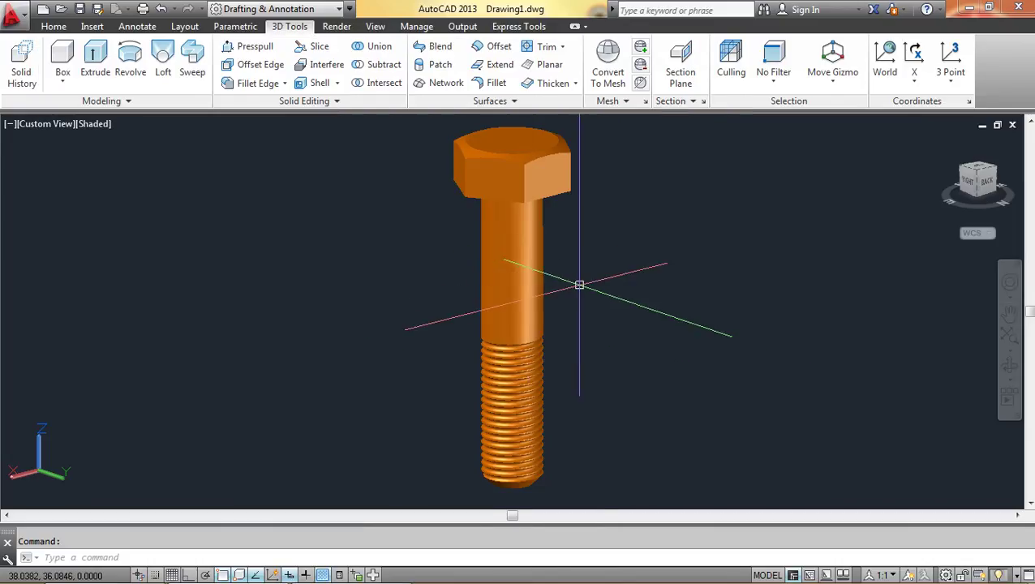
pyautogui.keyDown('shift'); pyautogui.moveTo(612, 271); pyautogui.dragTo(584, 282, button='middle'); pyautogui.keyUp('shift')
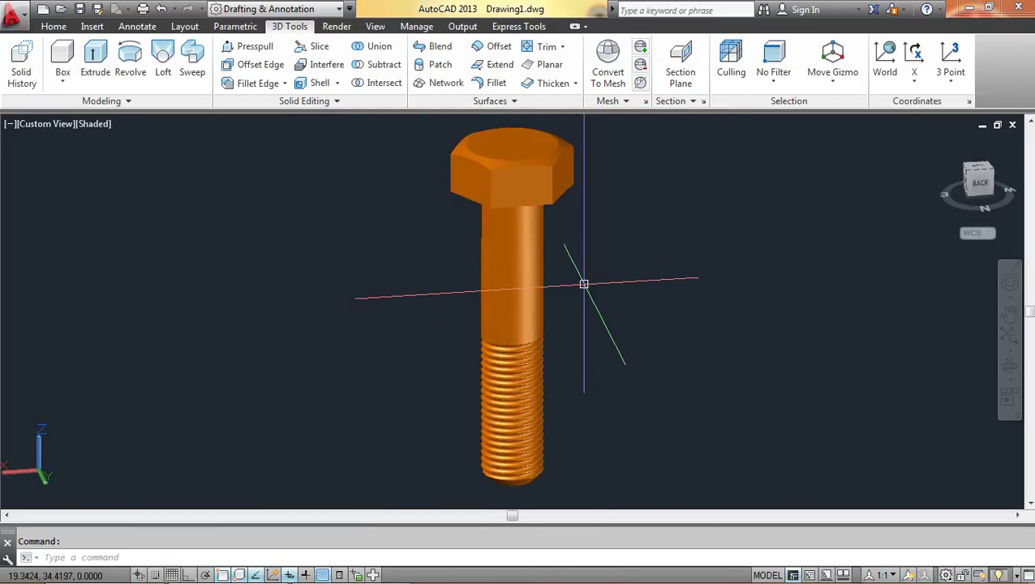
pyautogui.scroll(3, 585, 281)
pyautogui.scroll(-3, 671, 434)
pyautogui.keyDown('shift'); pyautogui.moveTo(670, 434); pyautogui.dragTo(594, 354, button='middle'); pyautogui.keyUp('shift')
pyautogui.scroll(2, 608, 258)
pyautogui.keyDown('shift'); pyautogui.moveTo(608, 261); pyautogui.dragTo(635, 316, button='middle'); pyautogui.keyUp('shift')
pyautogui.middleClick(636, 319)
pyautogui.middleClick(635, 318)
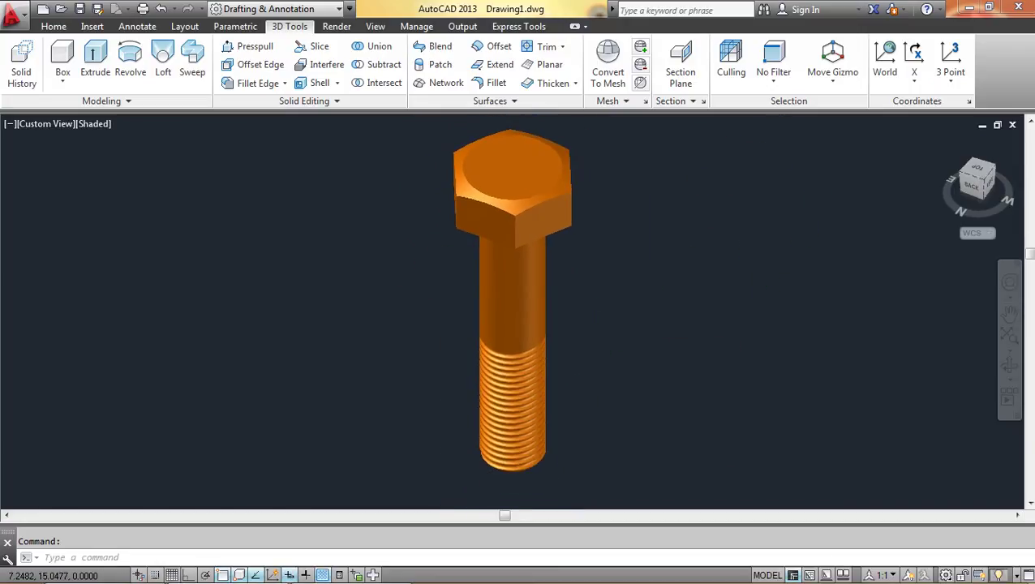
# Step: Save the drawing to the Desktop as Bolts.dwg in the AutoCAD 2013 Drawing format
pyautogui.hotkey('ctrl', 's')
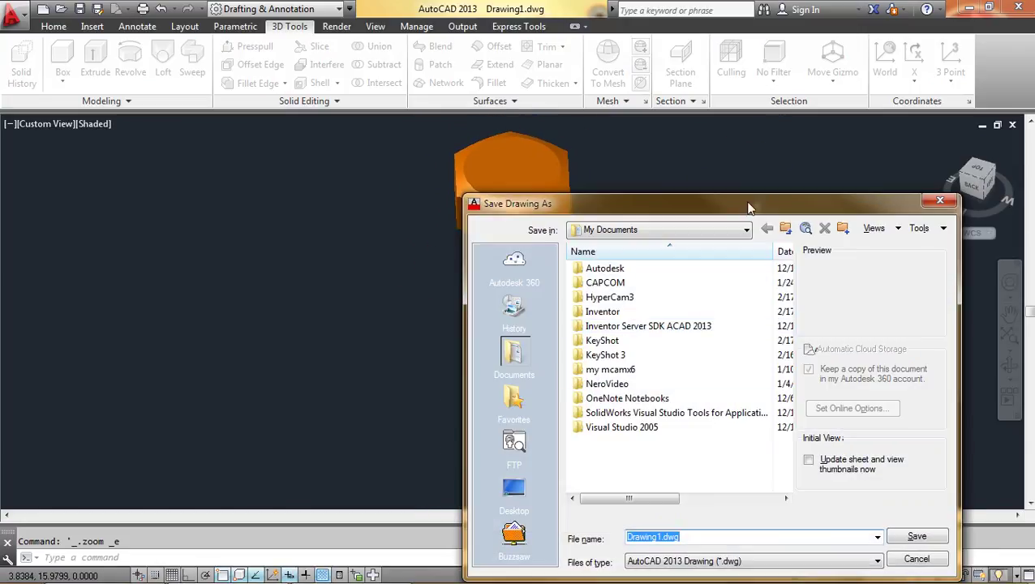
pyautogui.click(745, 230)
pyautogui.click(613, 245)
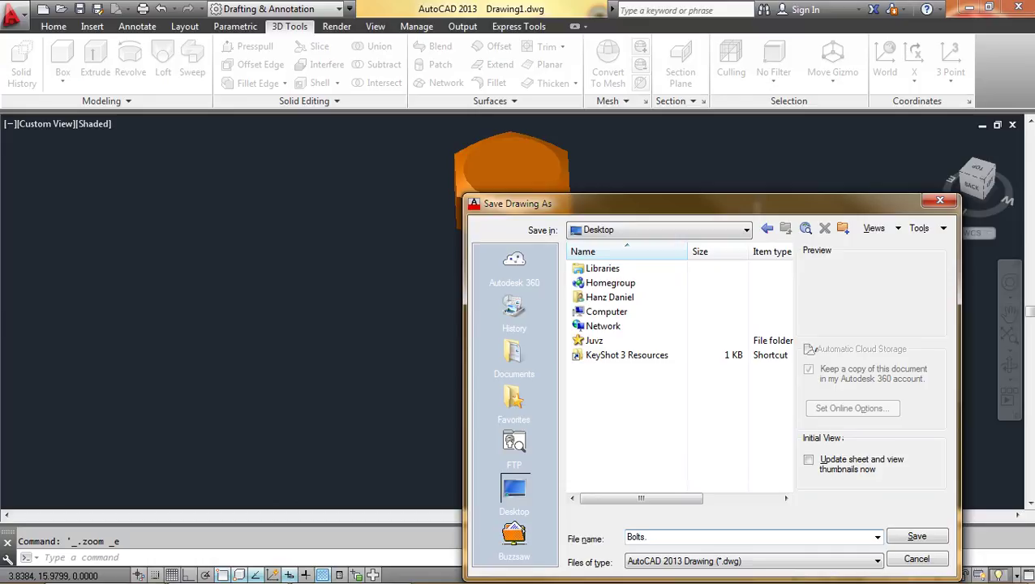
pyautogui.press('Return')
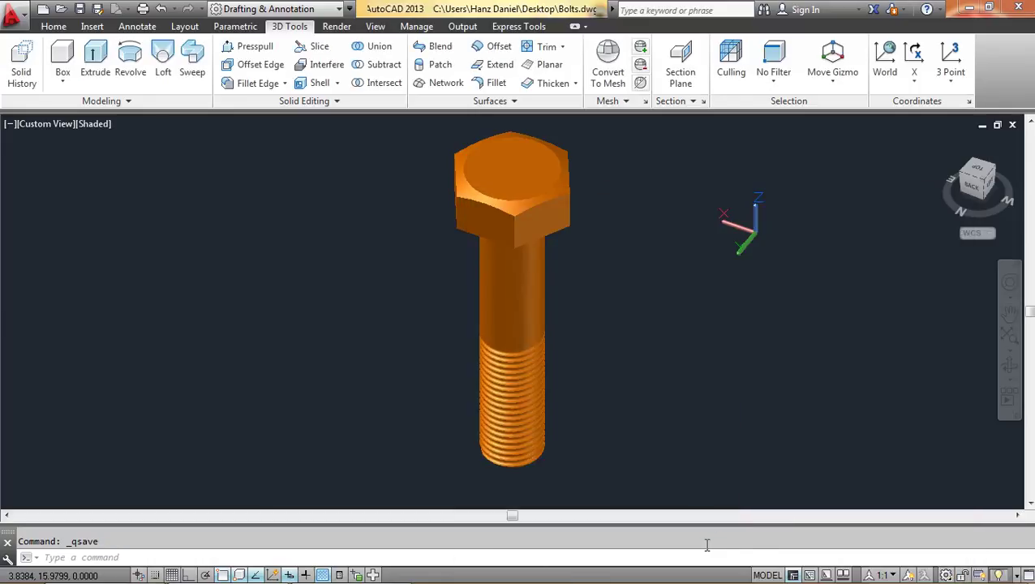